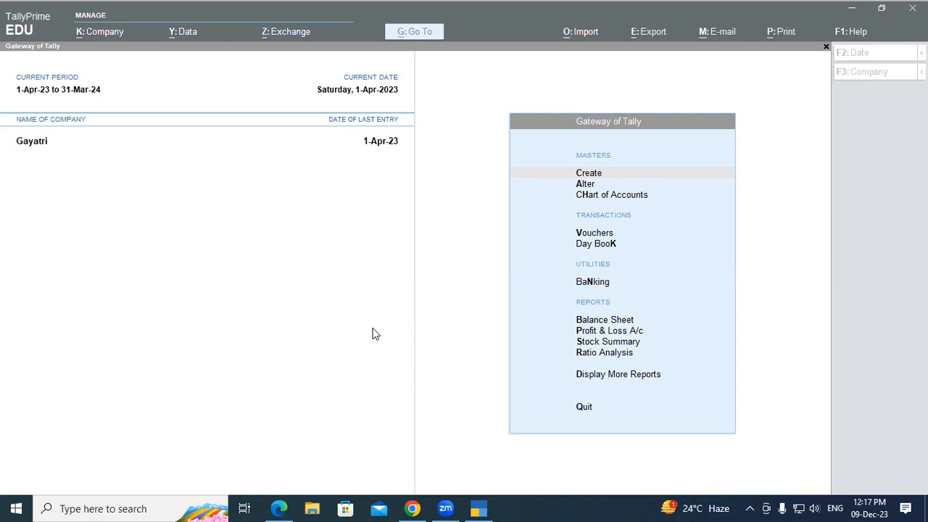
Step: Review the PDF's first transaction, Ashok starting business on 1st April with Rs 20,000 capital, then return to TallyPrime
click(280, 508)
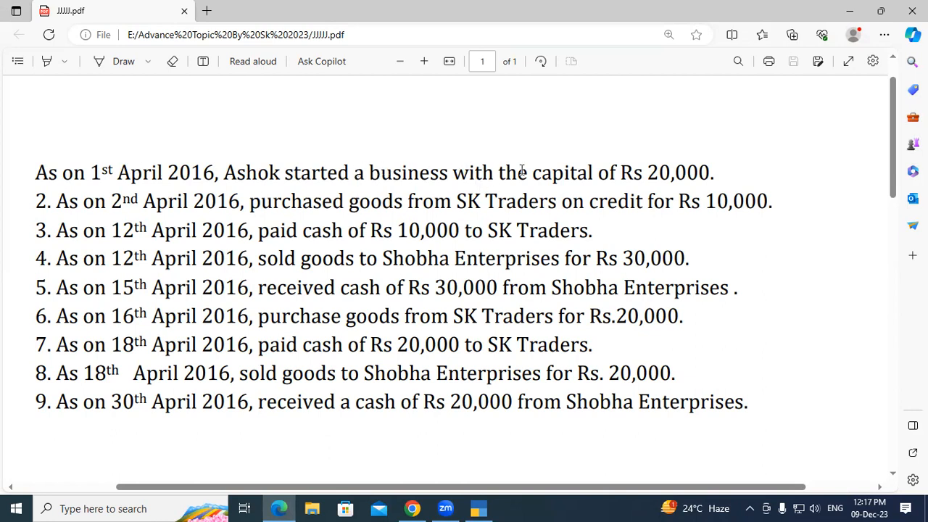
drag(649, 173, 715, 175)
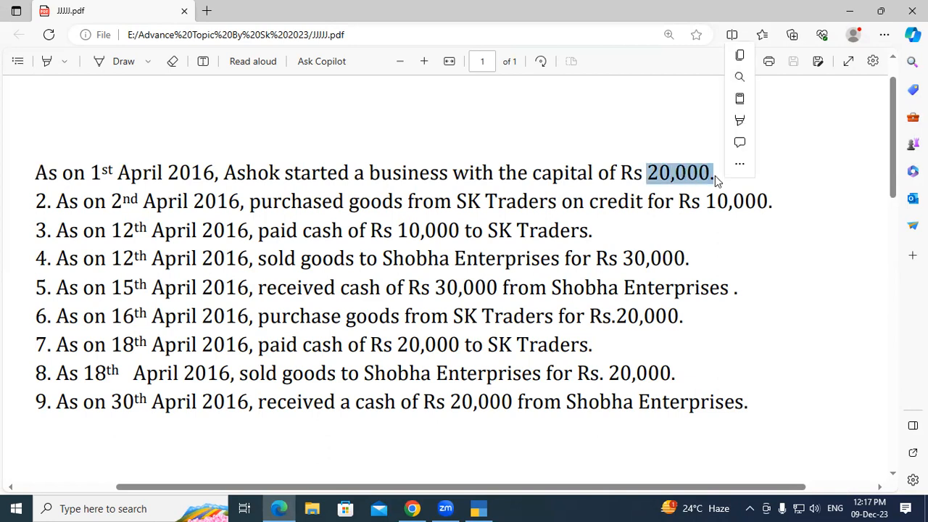
click(715, 175)
drag(93, 171, 122, 172)
right_click(121, 171)
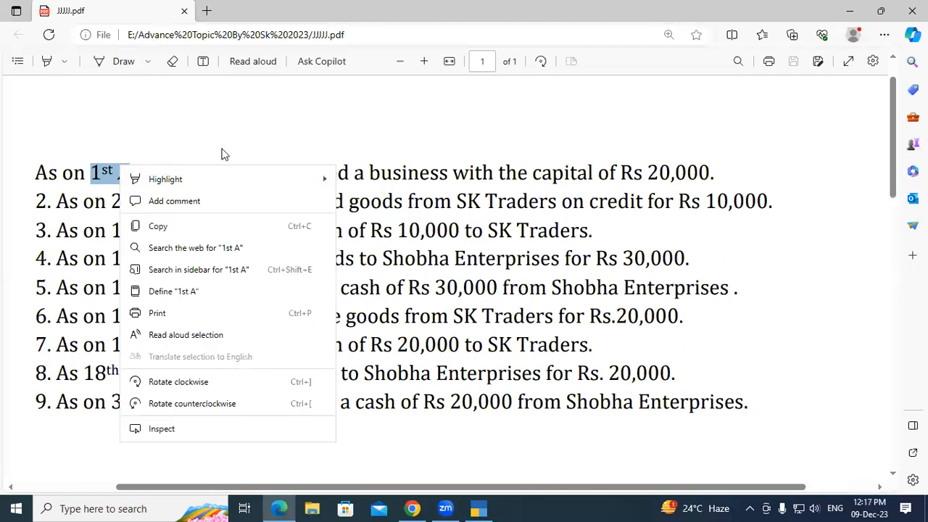
click(227, 155)
drag(231, 171, 508, 172)
click(507, 172)
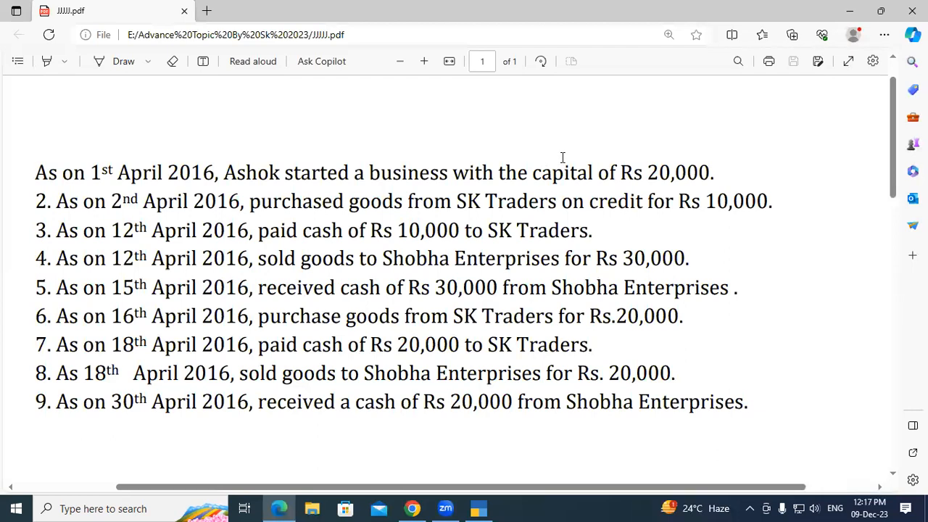
drag(535, 173, 717, 173)
click(718, 172)
click(478, 508)
Step: Start creating a new company from the Alt+F3 company list
key(alt)
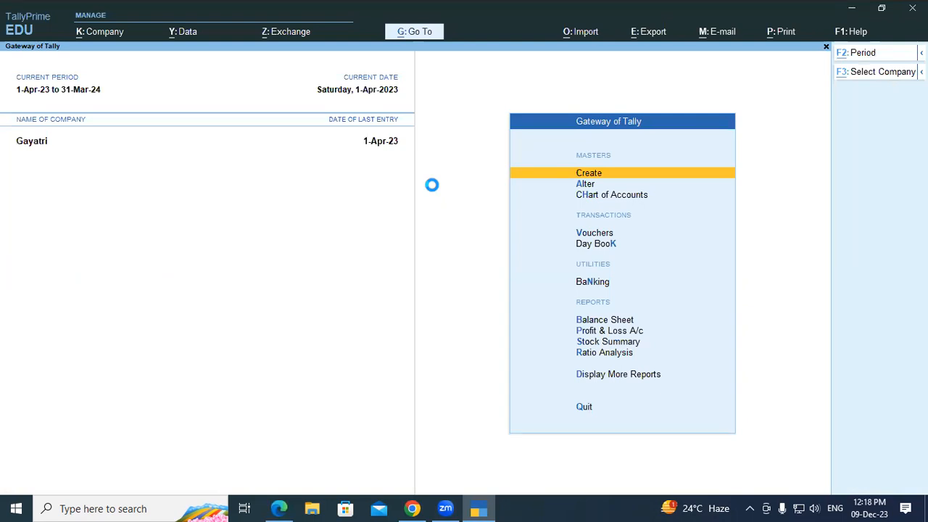
key(alt+F3)
key(Up)
key(Up)
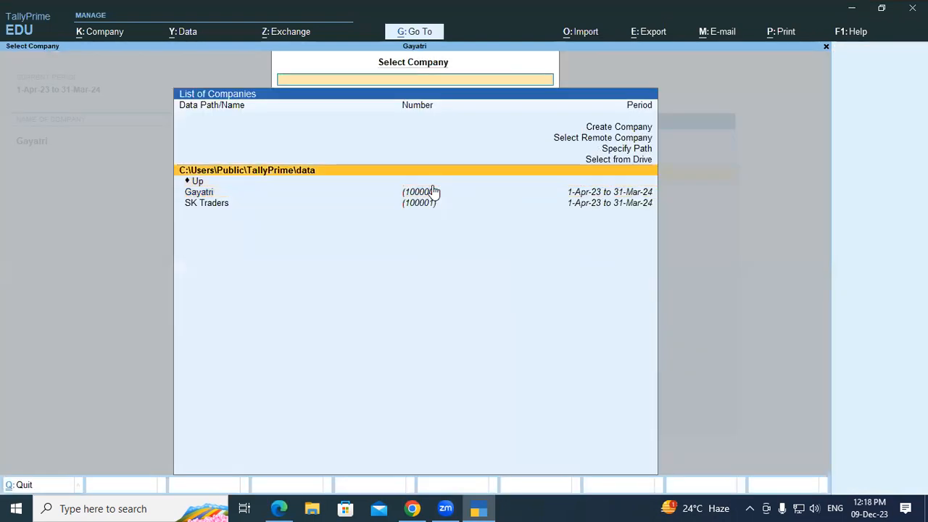
key(Up)
key(Up)
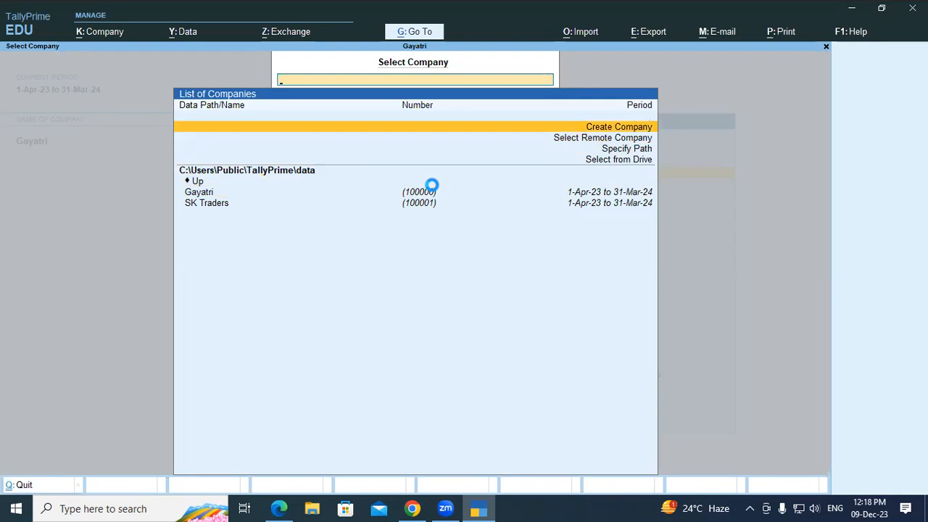
key(Return)
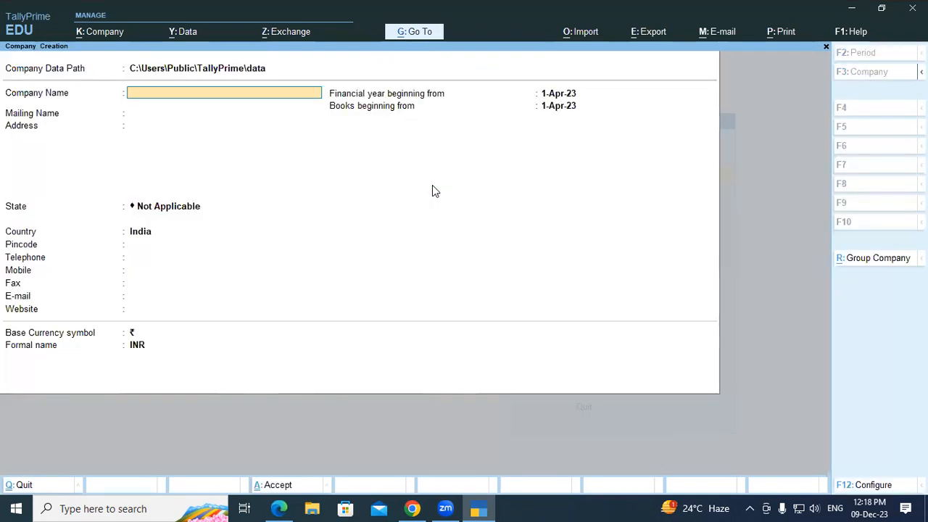
Step: Set the company data path to a newly created D:\HK folder
key(BackSpace)
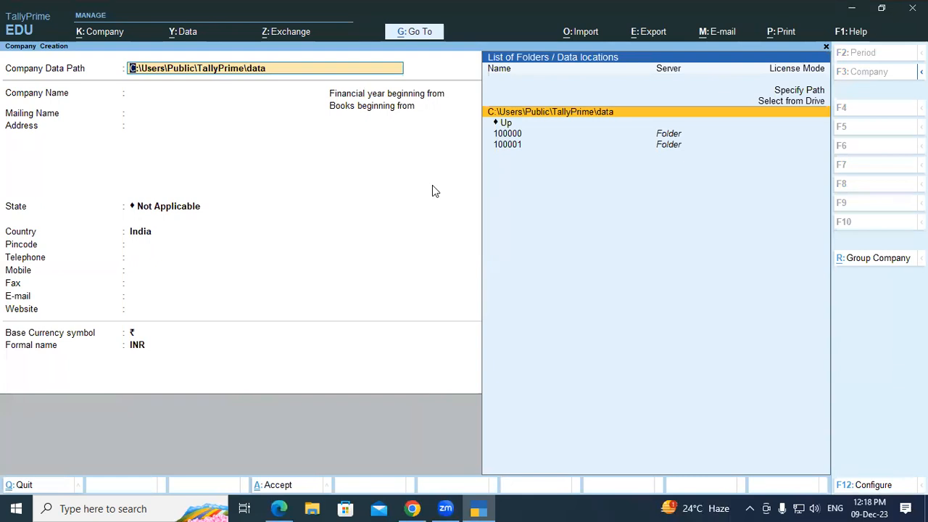
key(Up)
key(Up)
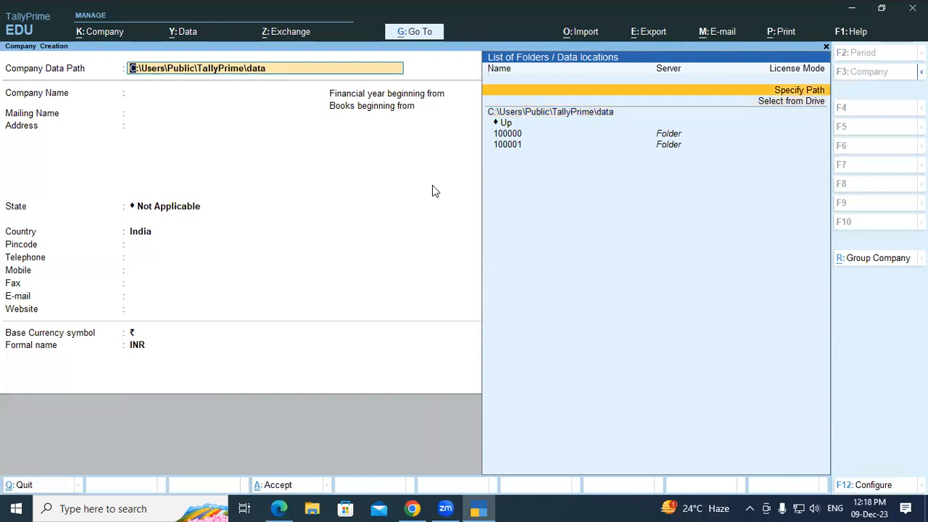
key(Return)
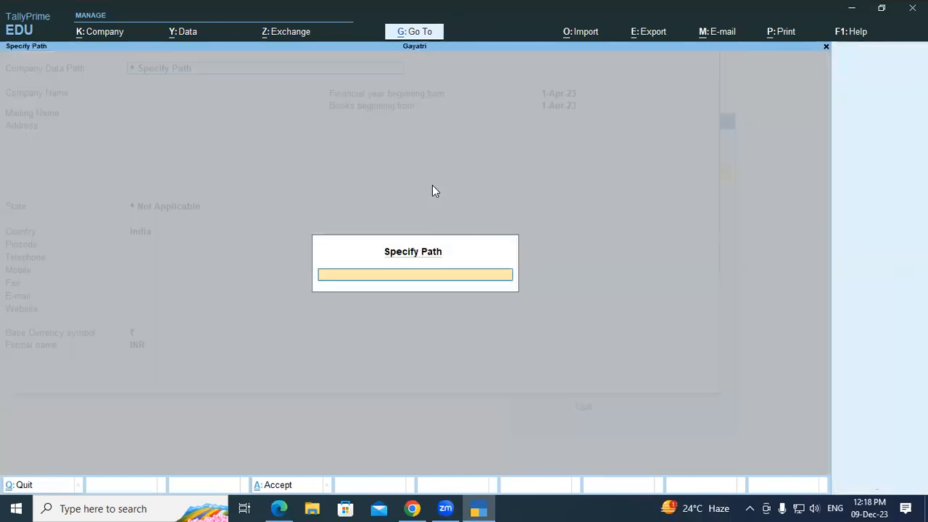
text(D:)
text(\HK)
key(Return)
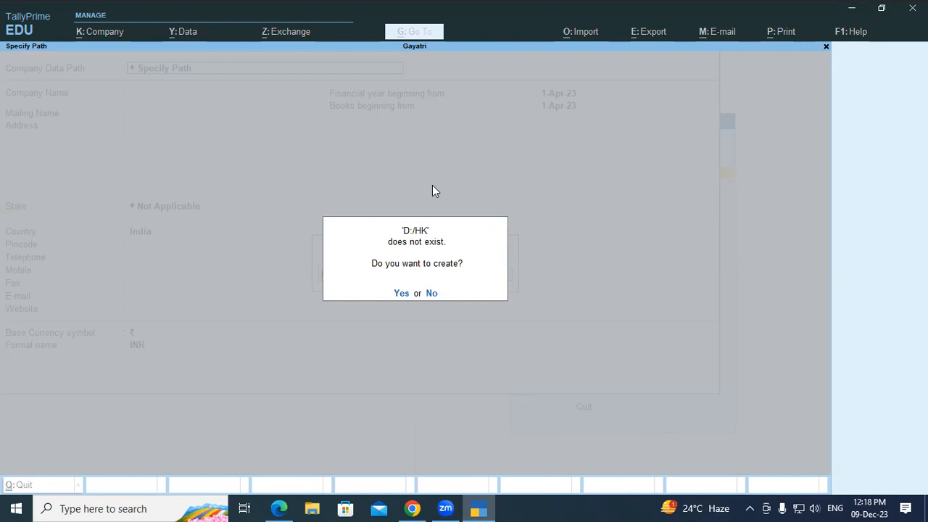
key(y)
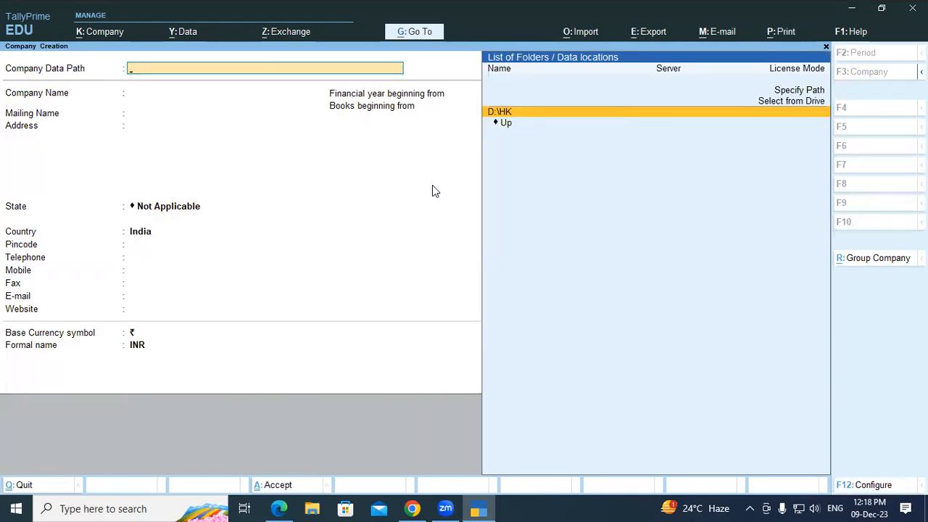
key(Return)
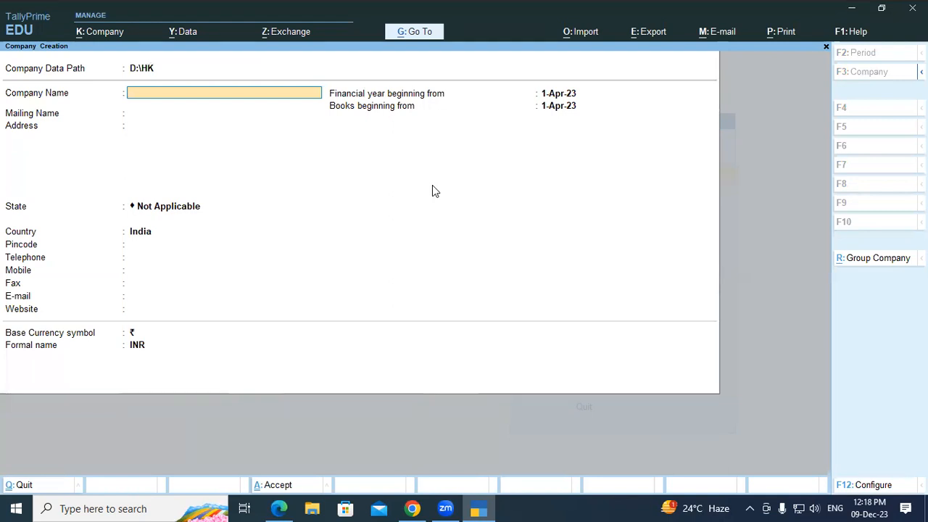
Step: Enter company name Ashok Traders, address Padrauna, state Uttar Pradesh and the mobile number
text(A)
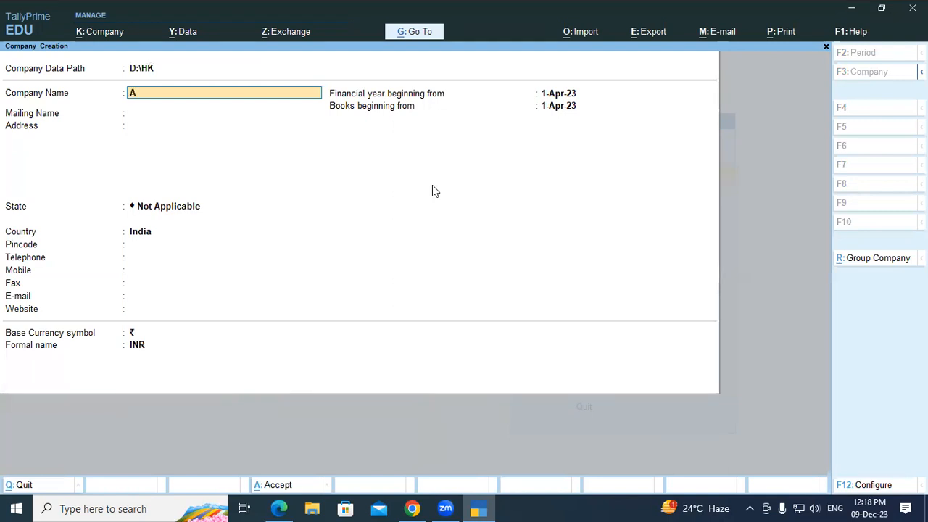
text(shok Traders)
key(Return)
key(Return)
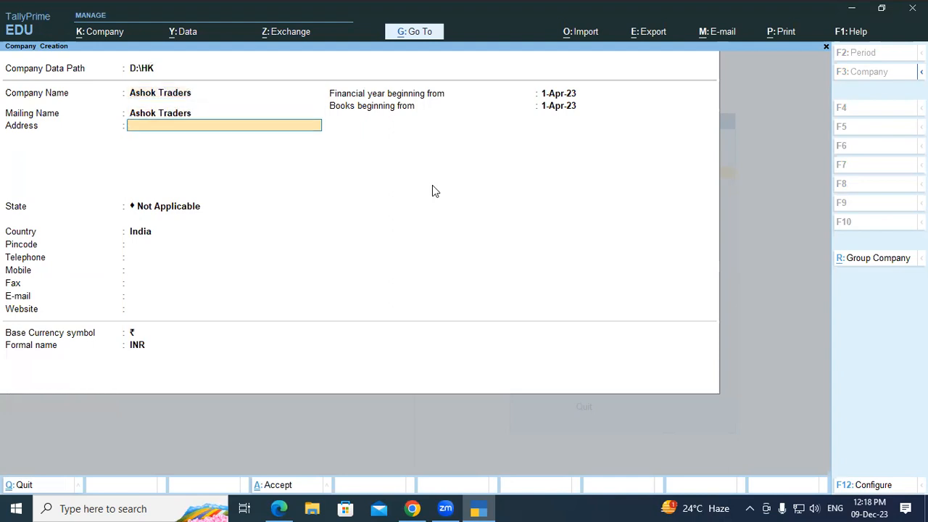
text(Padrauna)
key(Return)
key(Return)
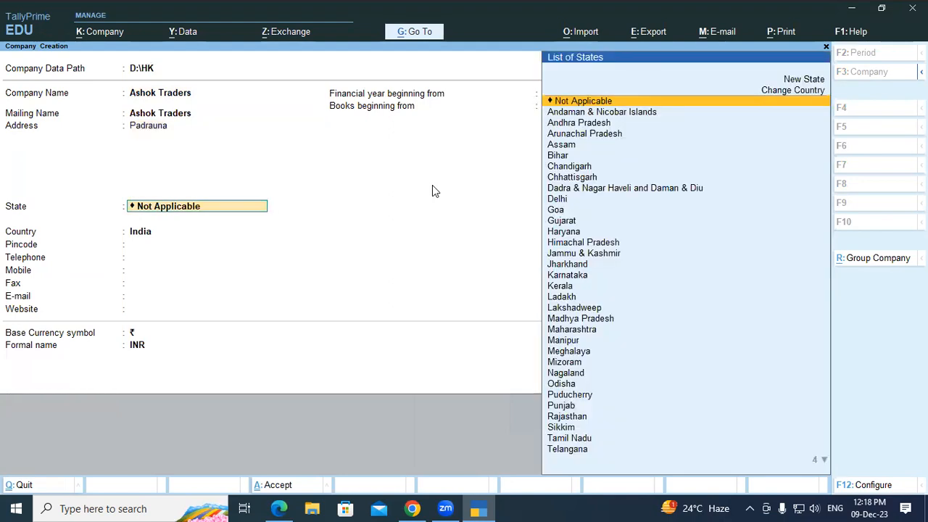
text(Ut)
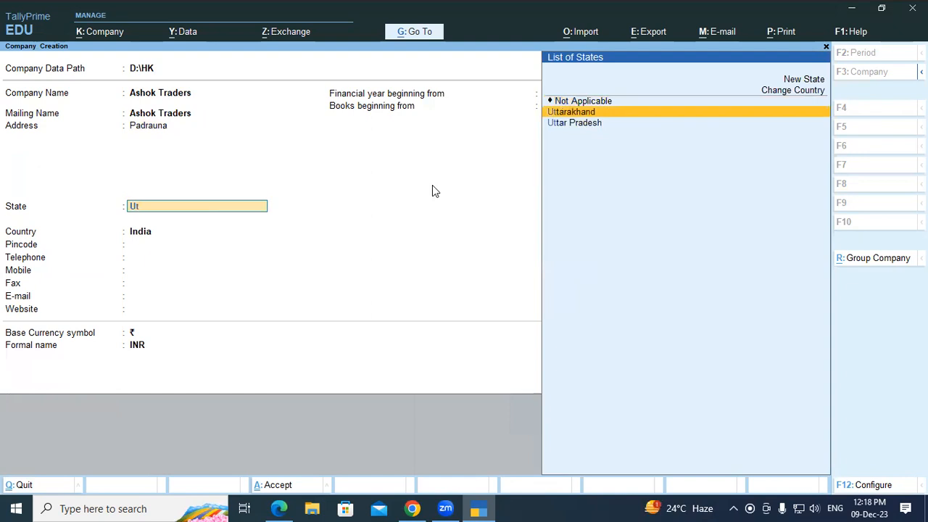
key(Down)
key(Return)
key(Return)
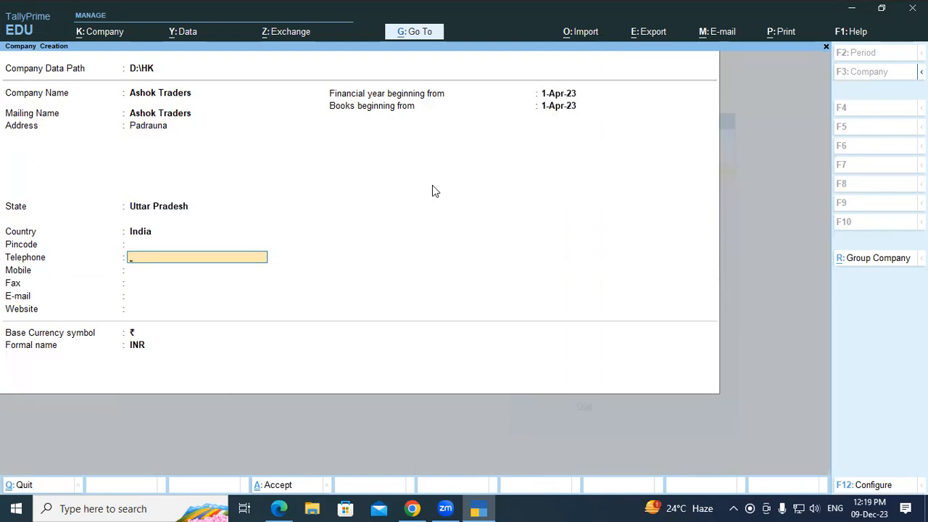
key(Return)
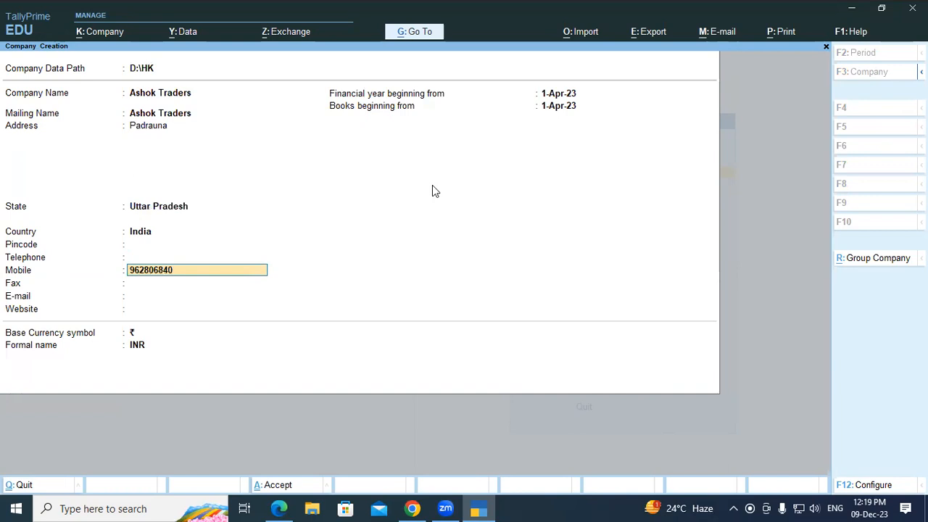
key(Return)
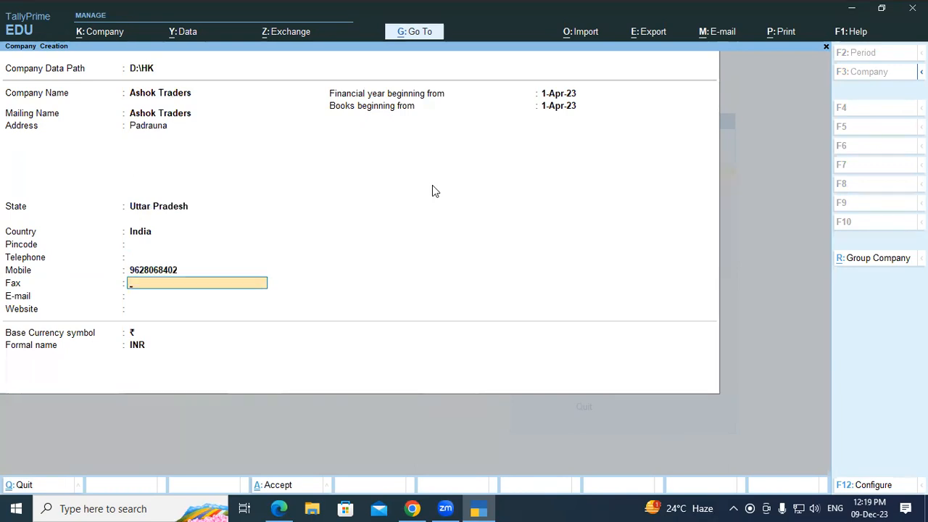
key(Return)
key(Return)
key(Return)
key(Return)
key(Return)
key(Return)
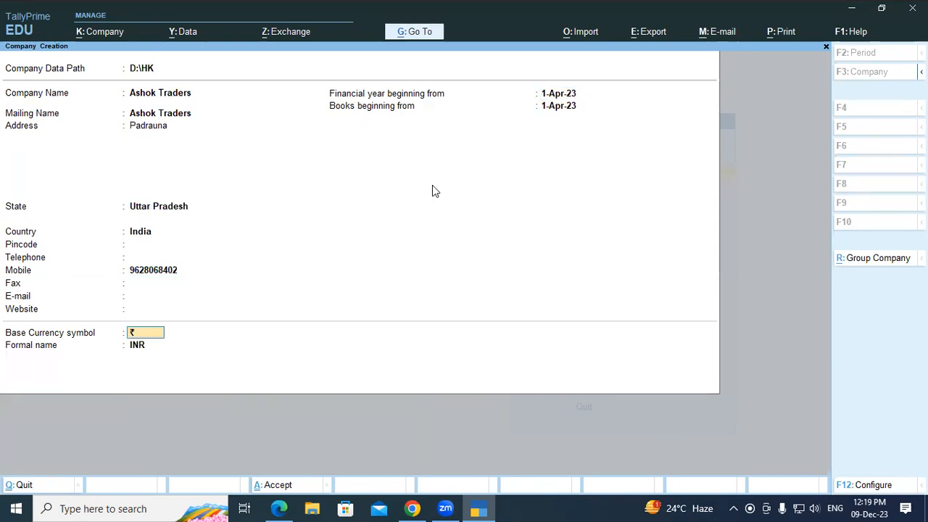
key(Return)
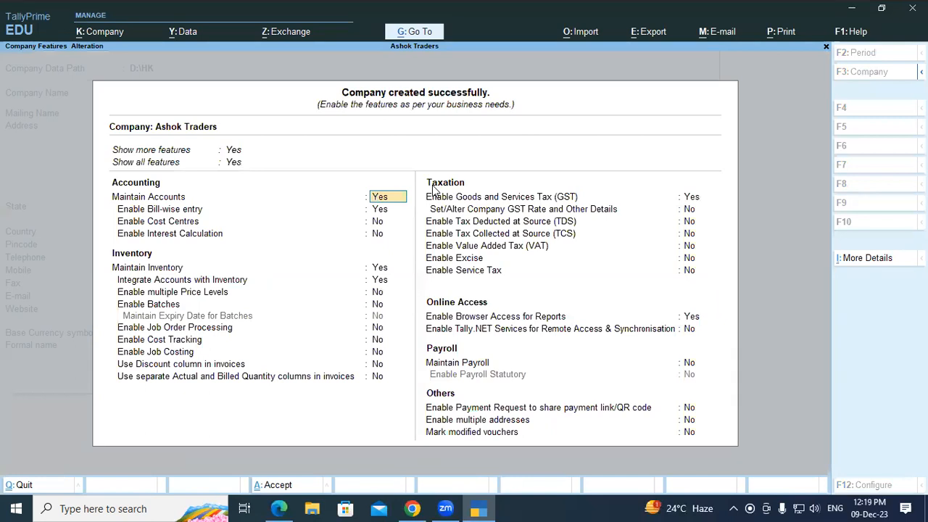
Step: Accept the default company features and open voucher entry, then switch to the transactions PDF
key(ctrl+a)
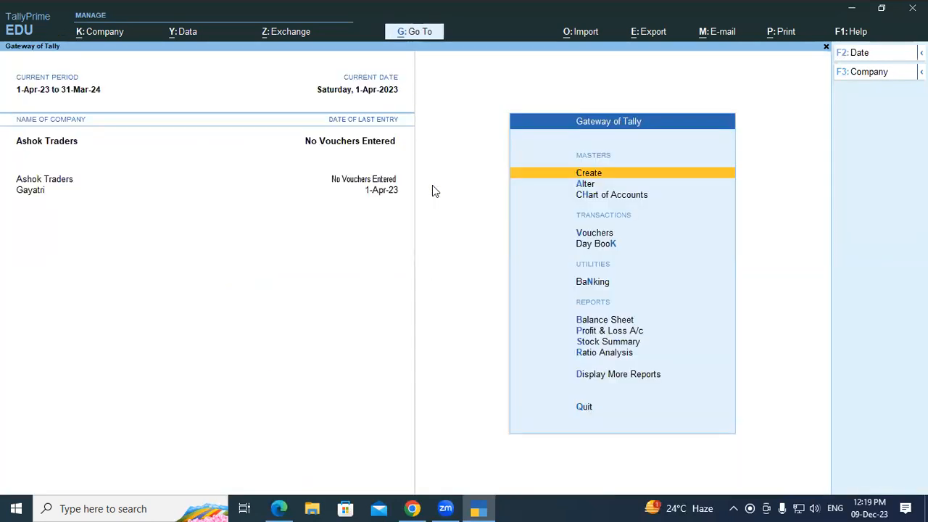
key(Down)
key(Down)
key(Down)
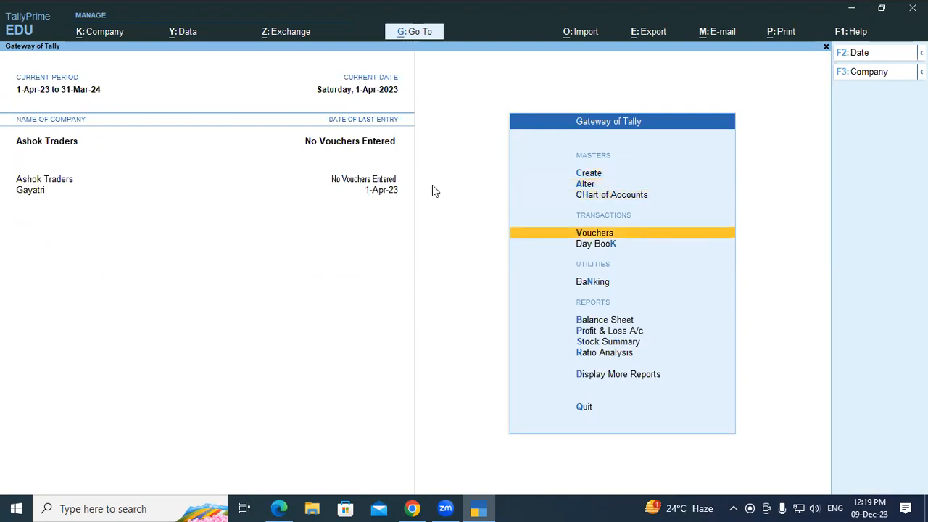
key(Return)
key(alt+Tab)
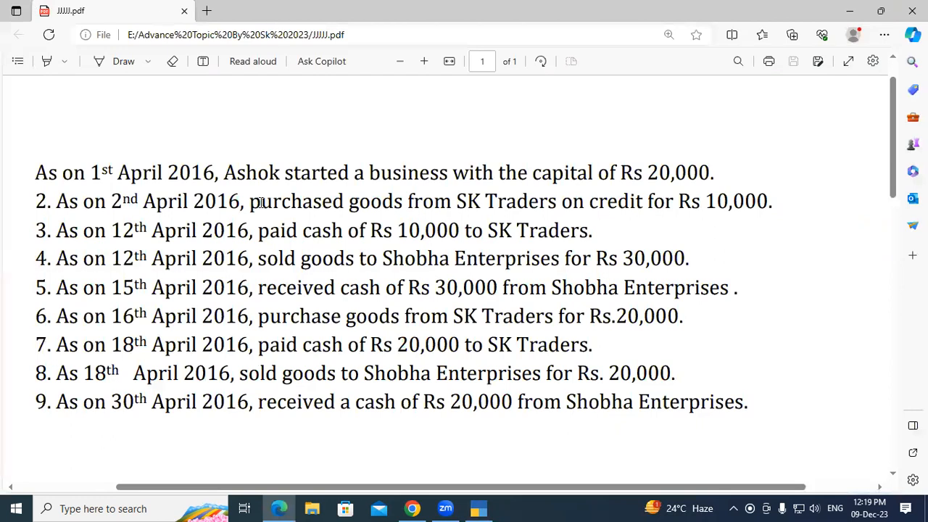
drag(223, 173, 450, 173)
click(445, 174)
drag(647, 173, 722, 181)
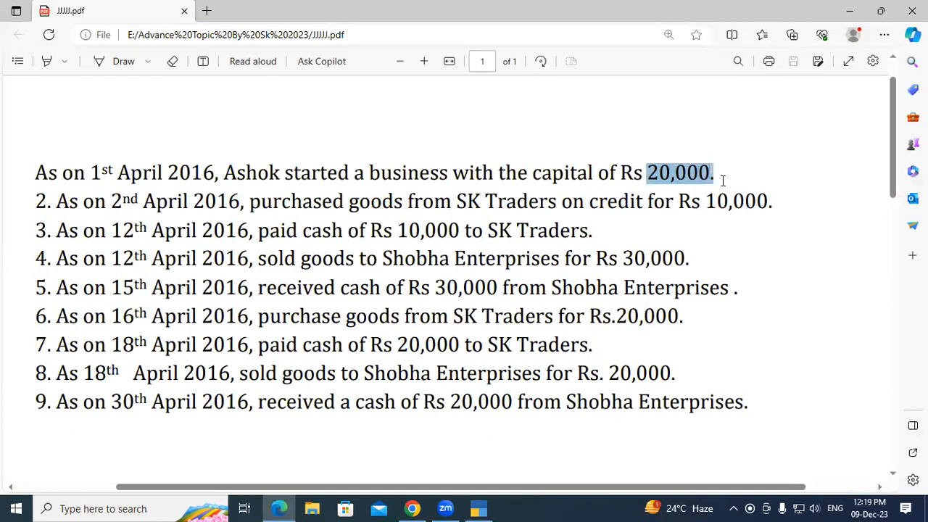
click(723, 181)
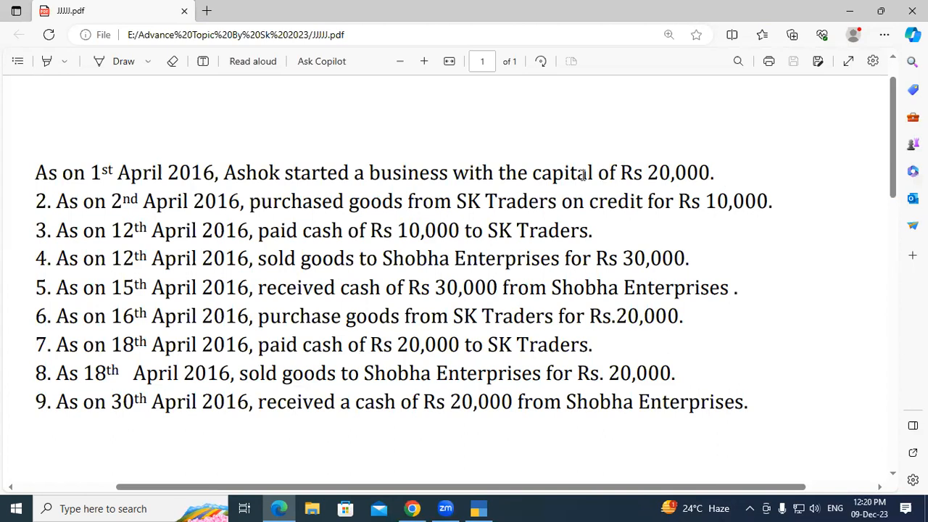
drag(534, 175, 605, 172)
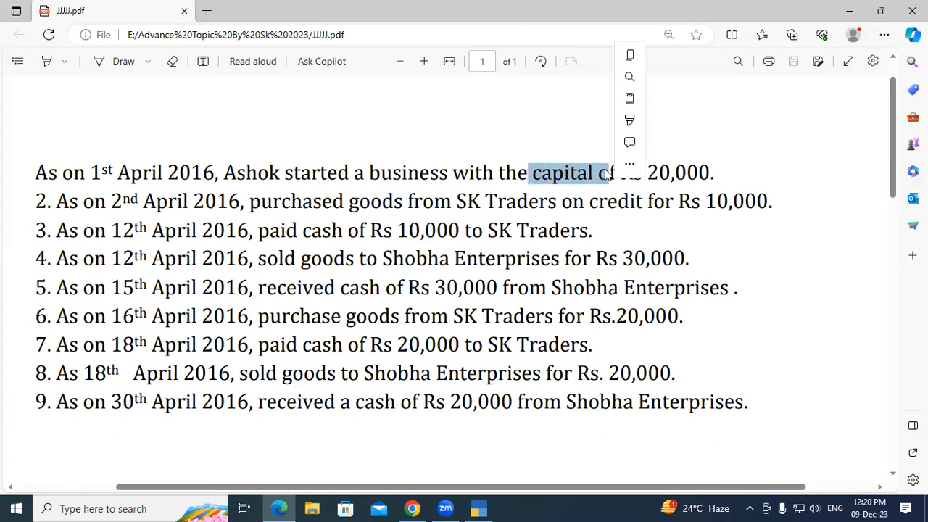
click(606, 172)
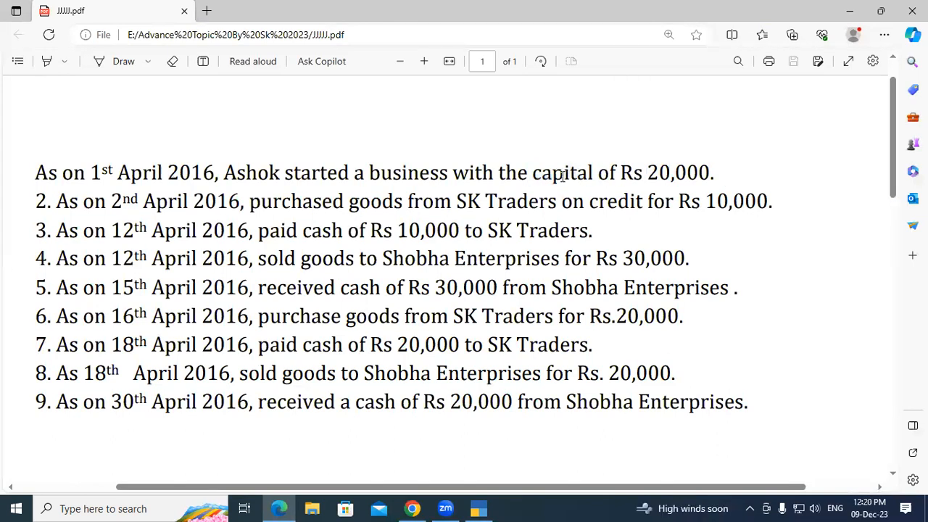
drag(530, 174, 613, 172)
click(606, 172)
Step: Switch to a Receipt voucher and create ledger Prop.Capital A/c under Capital Account
click(479, 508)
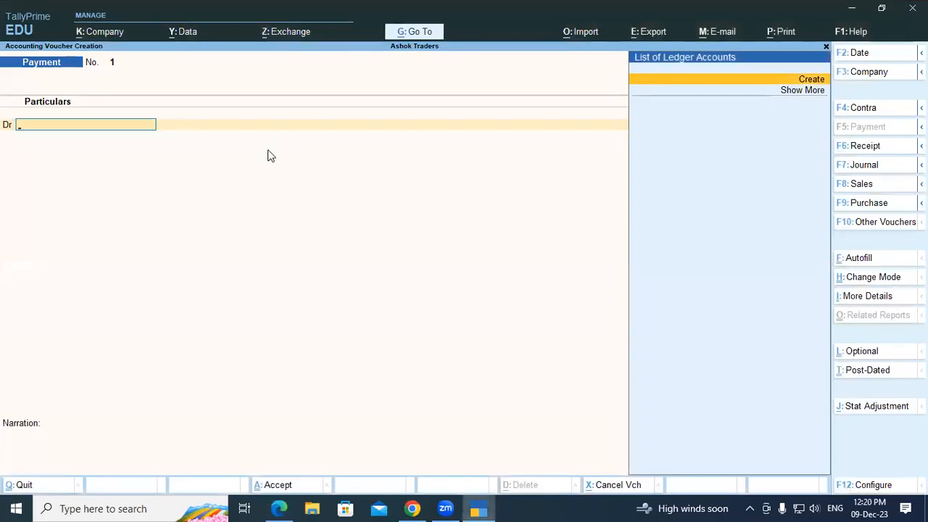
key(F6)
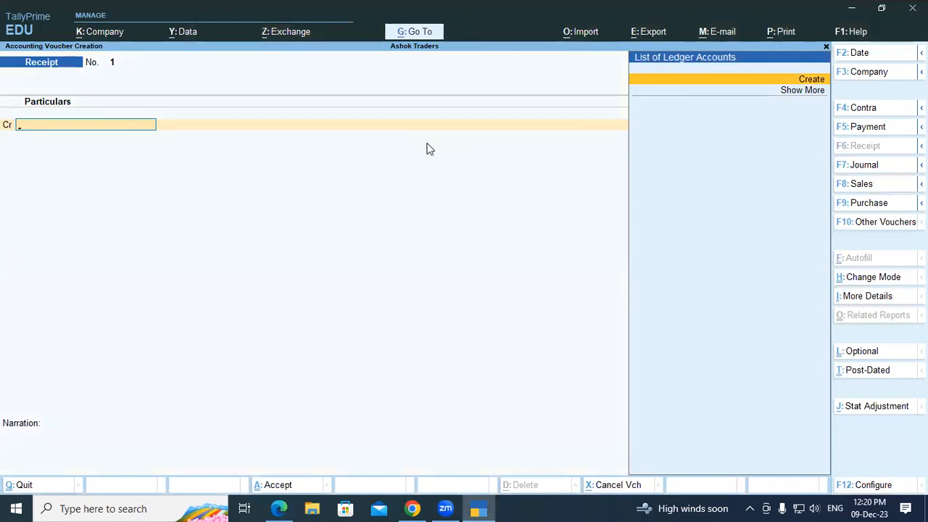
key(alt+c)
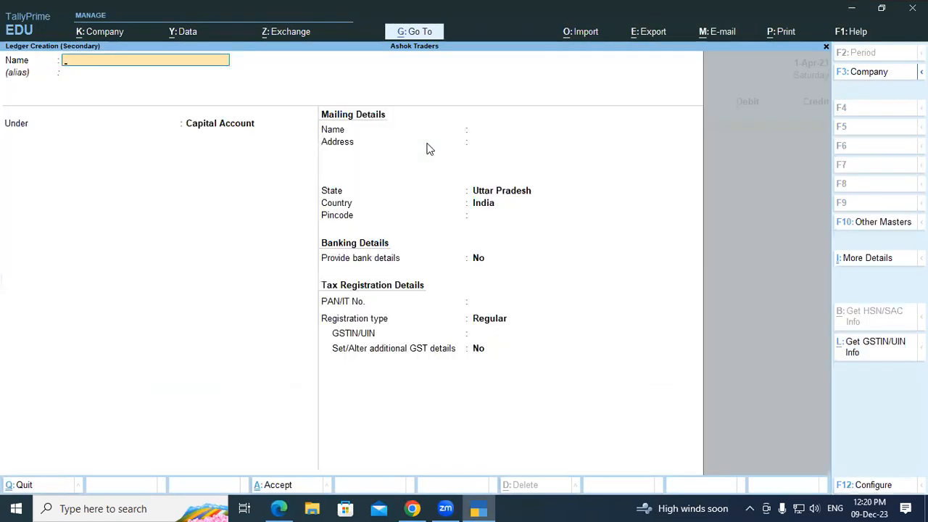
text(Prop.Capital A/c)
key(Return)
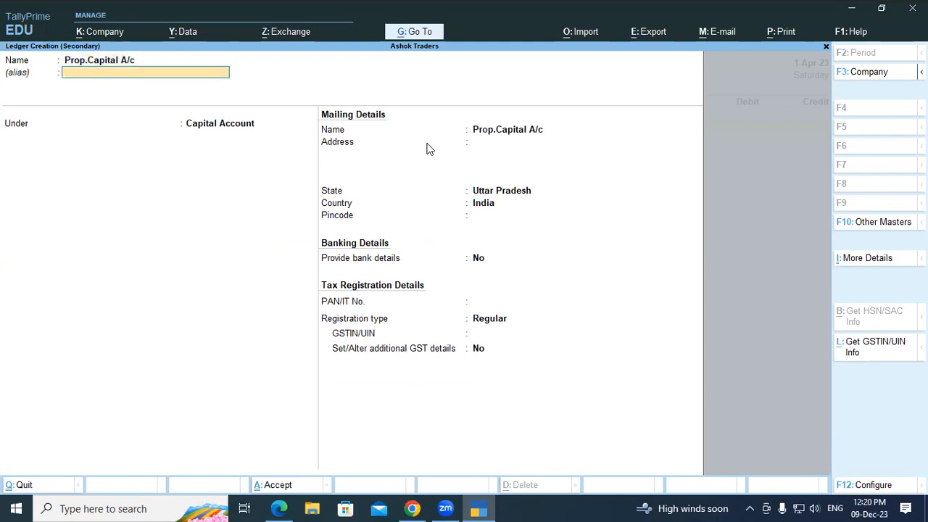
key(Return)
key(Return)
key(Return)
key(Return)
key(Return)
key(Return)
key(Return)
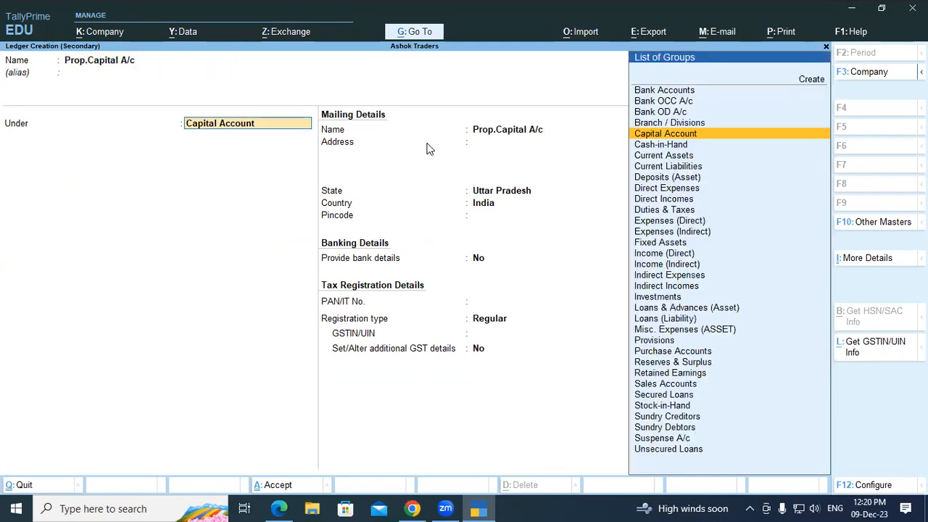
key(Return)
key(Return)
key(Return)
key(Return)
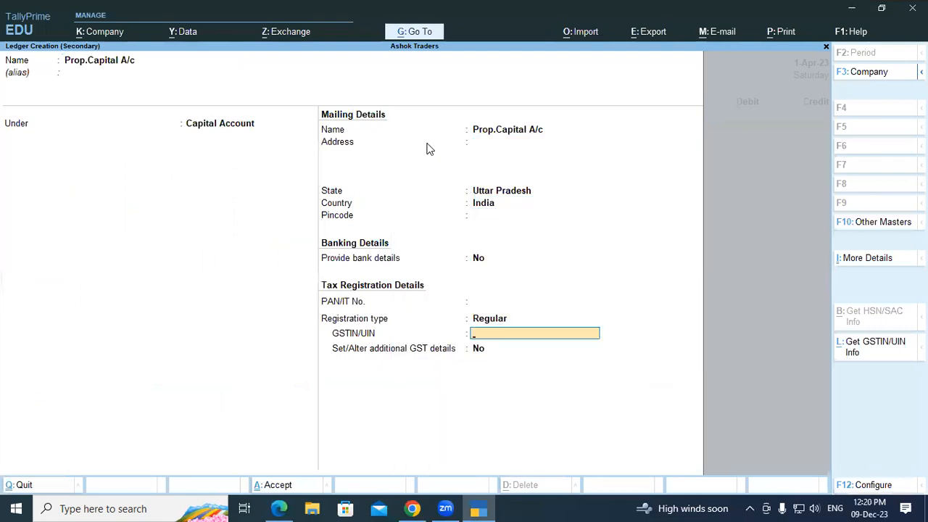
key(Return)
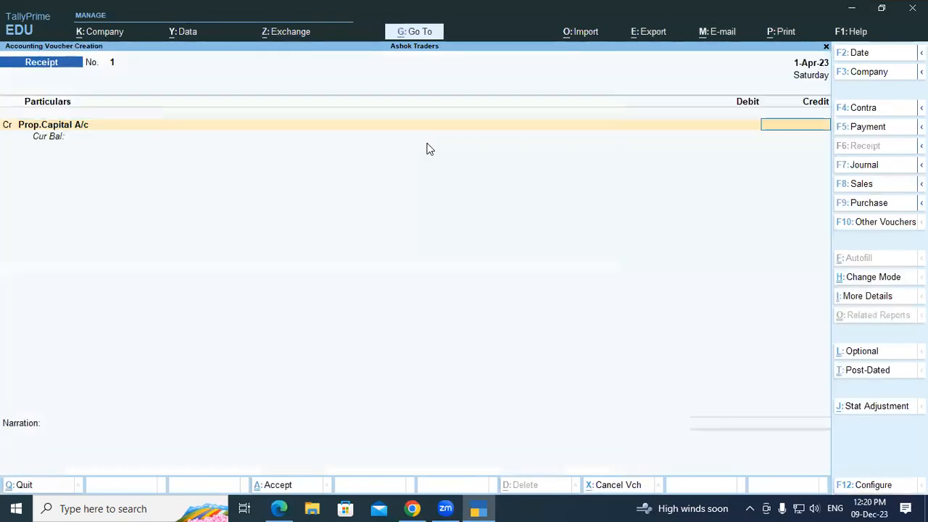
Step: Credit Prop.Capital A/c 20,000 and debit Cash 20,000
text(20000)
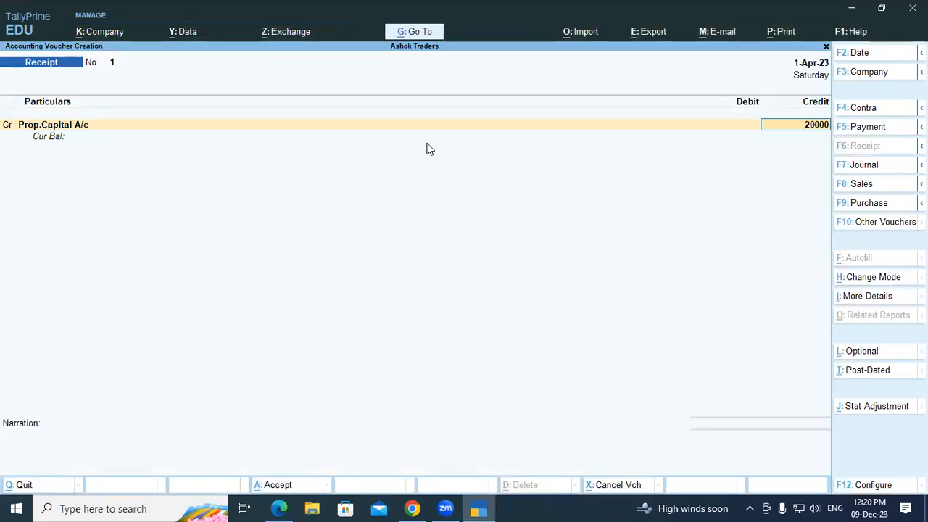
key(Return)
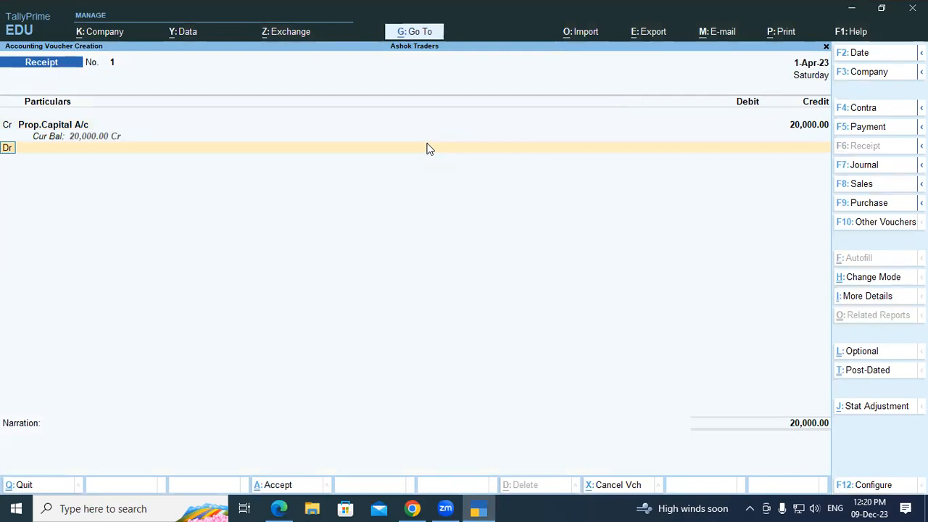
key(Return)
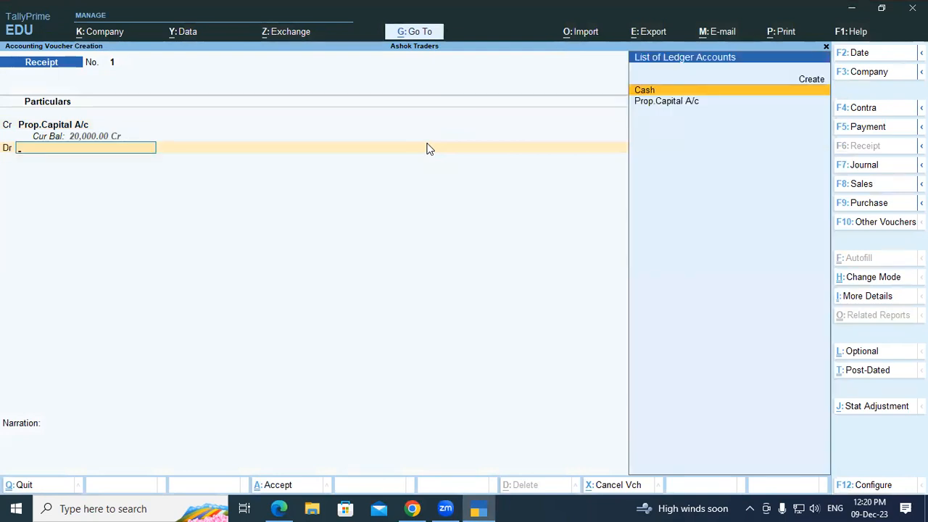
key(Return)
key(Return)
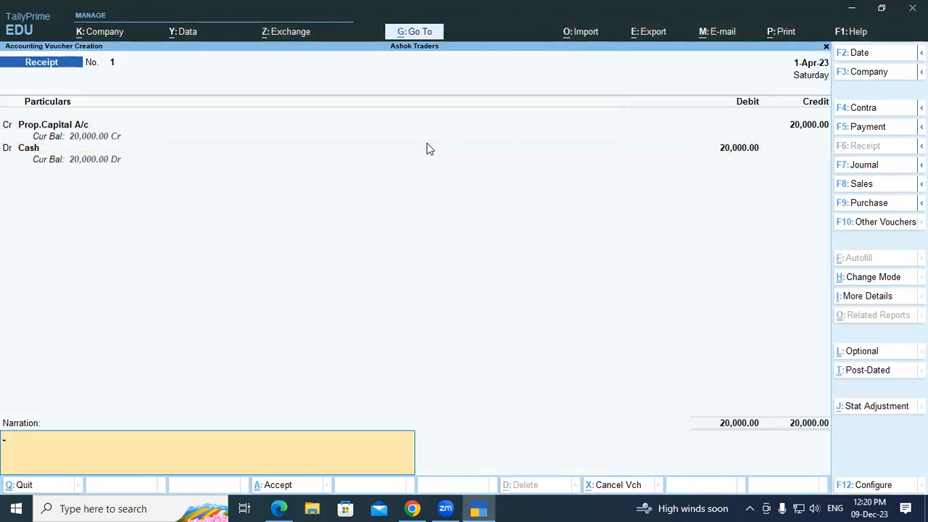
key(Return)
key(Return)
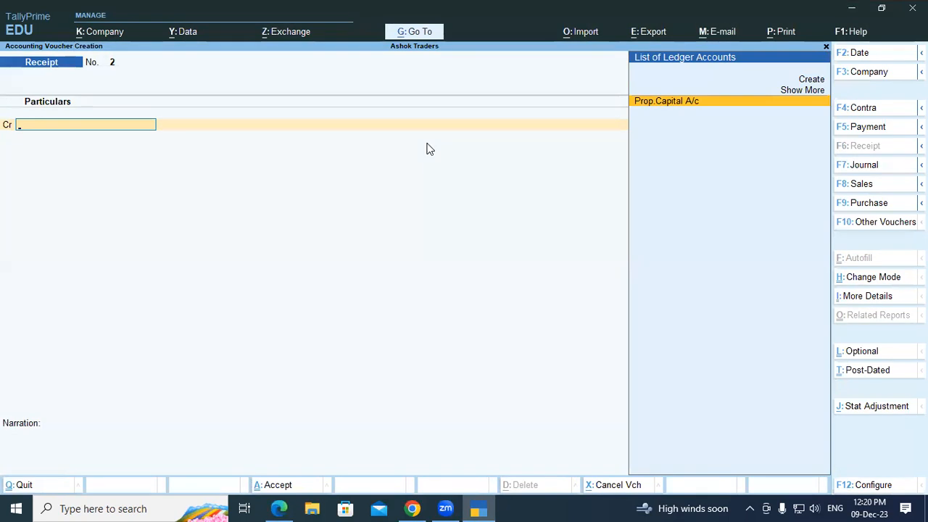
key(Escape)
key(Down)
key(Down)
key(Down)
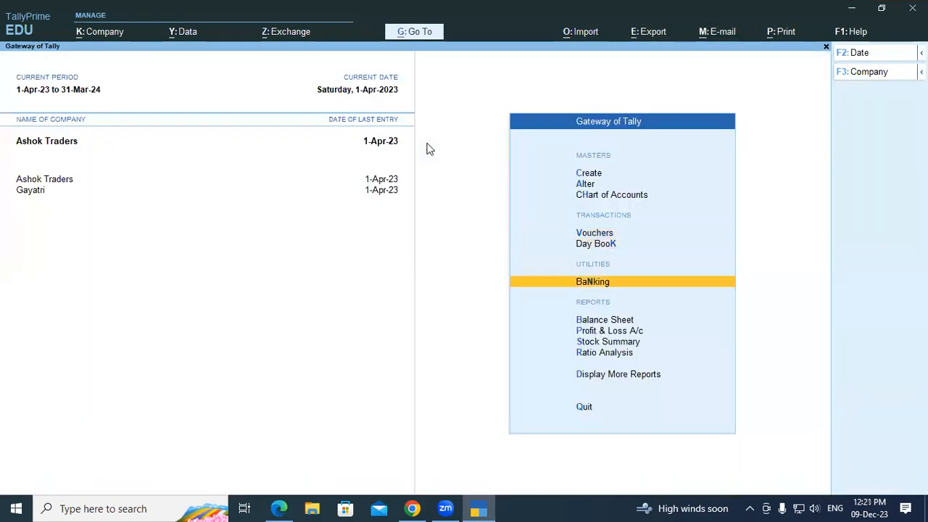
key(Return)
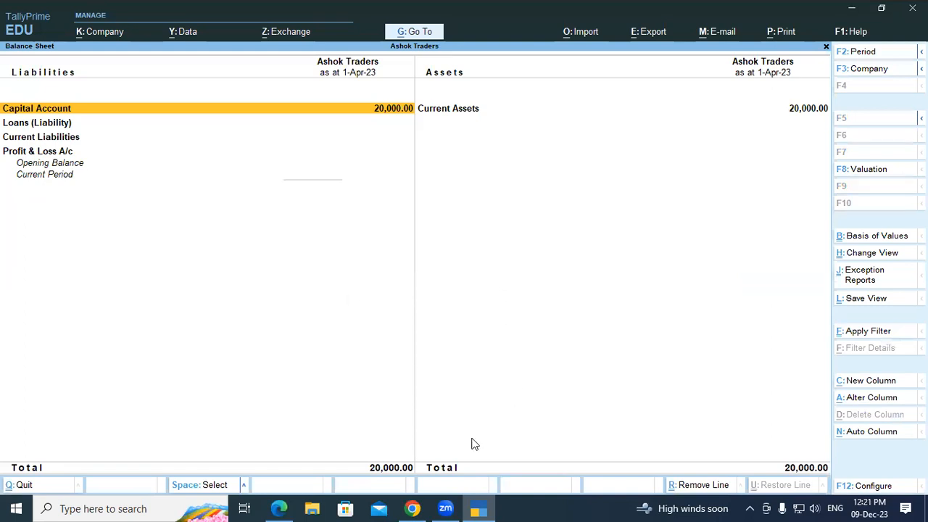
click(377, 475)
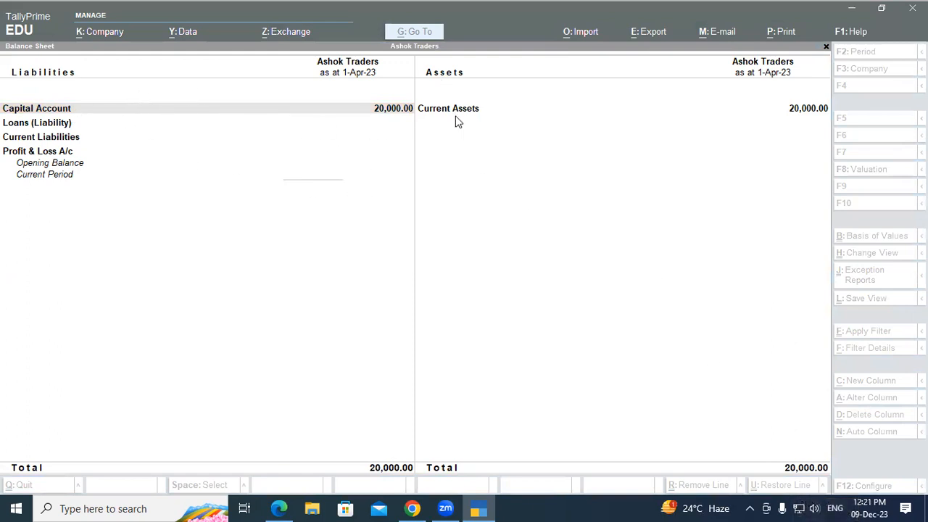
click(679, 249)
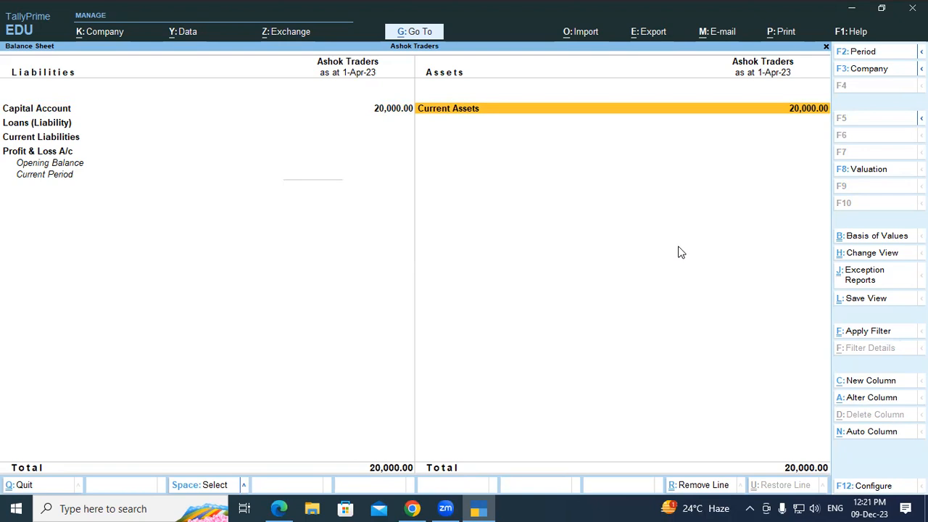
key(Escape)
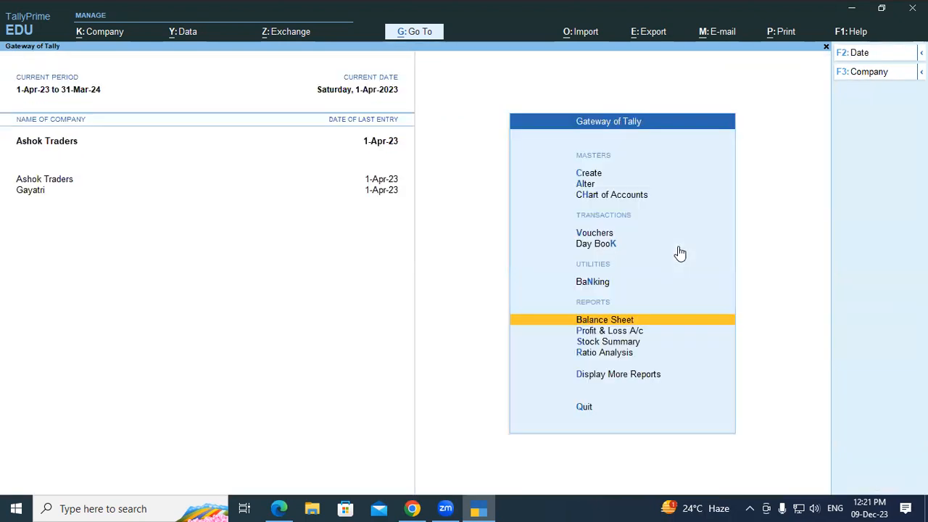
key(Up)
key(Up)
key(Up)
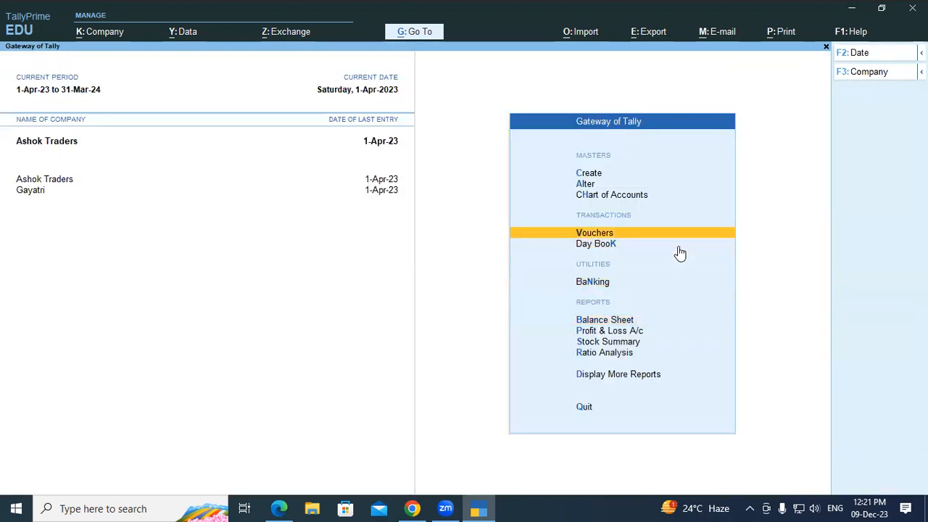
key(Return)
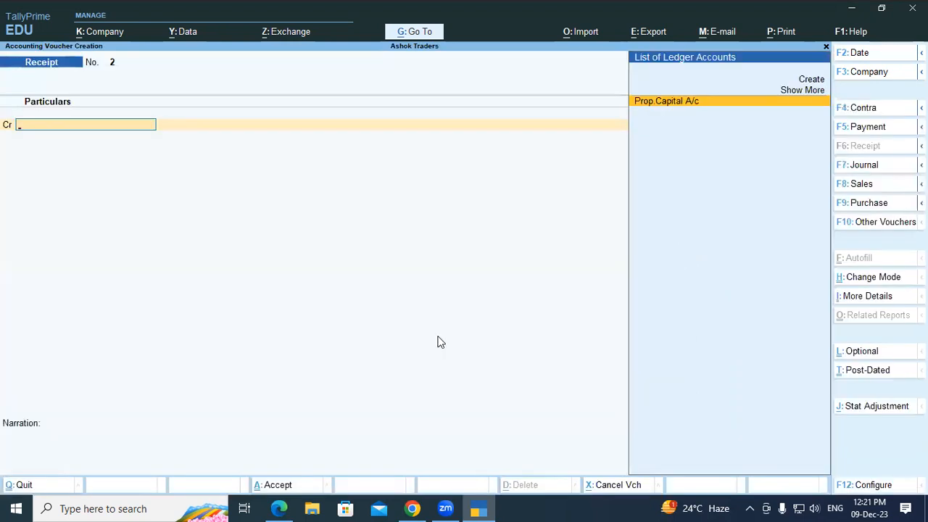
click(279, 508)
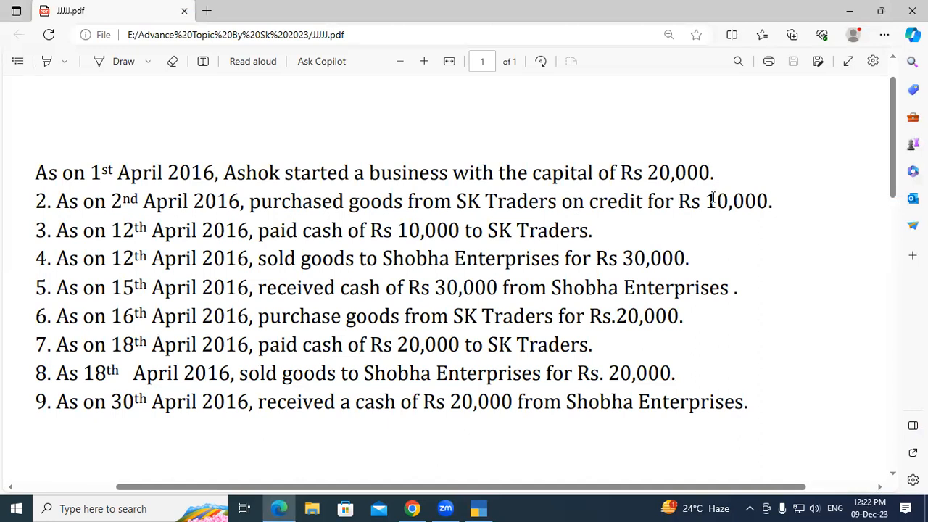
double_click(766, 201)
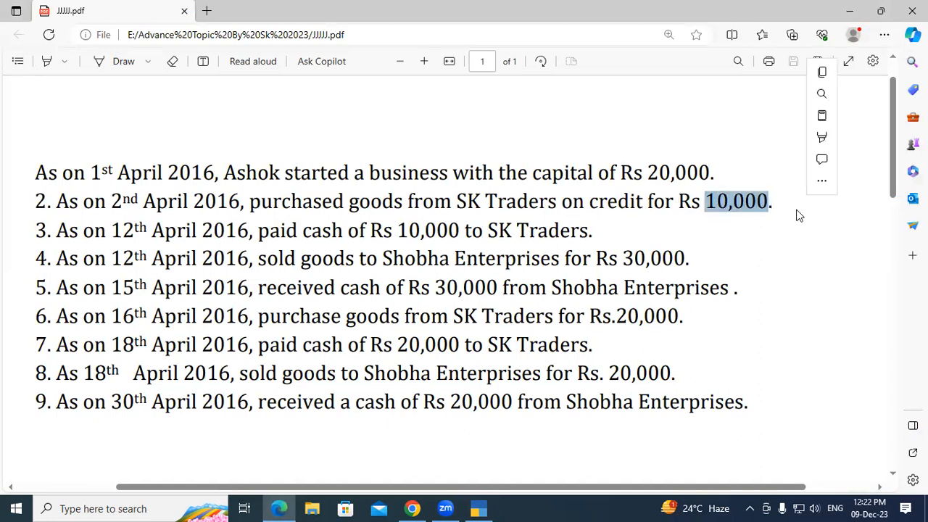
click(797, 213)
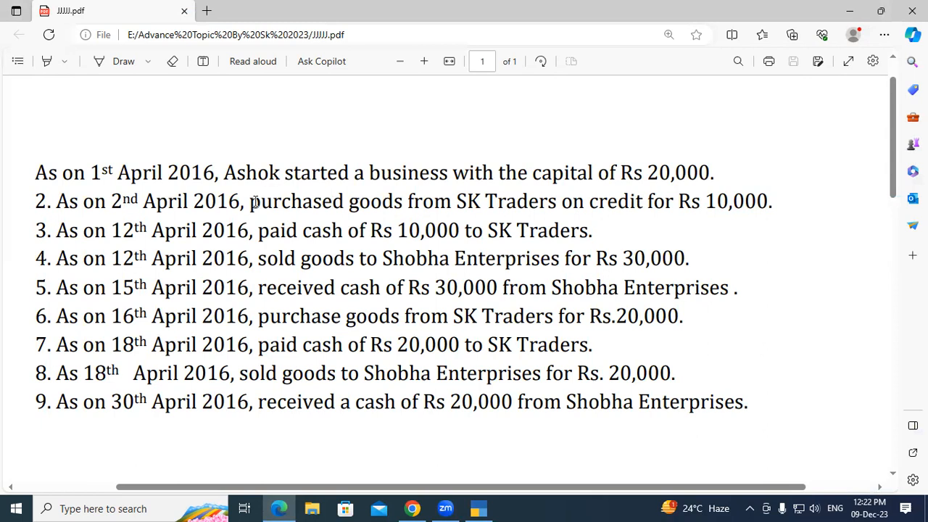
drag(250, 202, 669, 210)
click(426, 204)
click(669, 210)
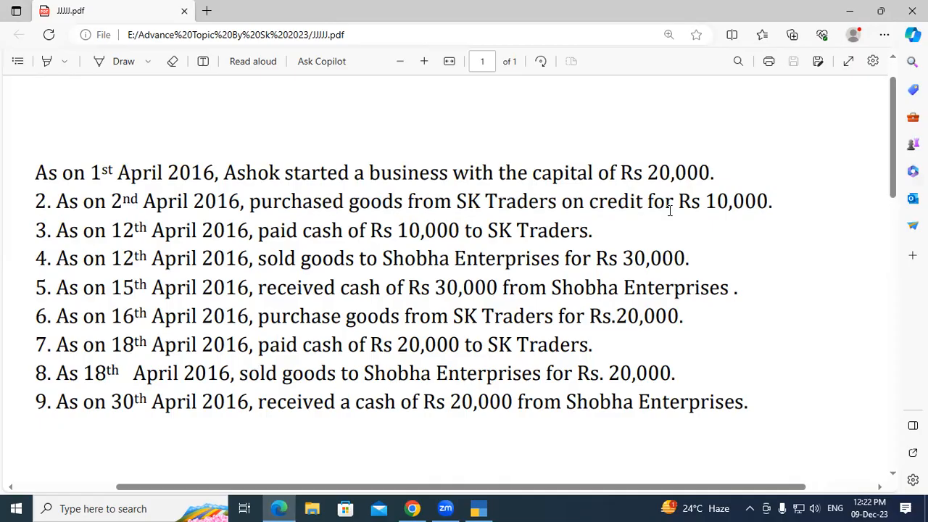
click(478, 508)
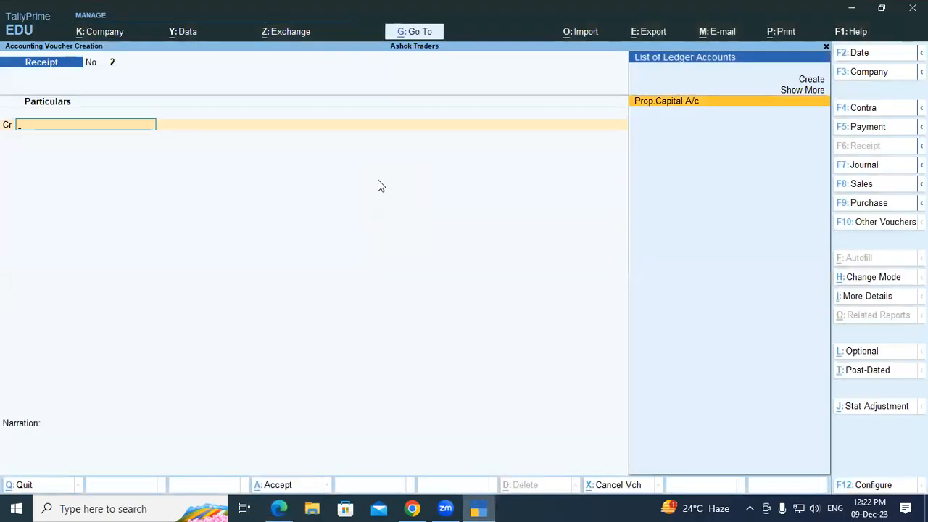
Step: Start a Purchase voucher in As Voucher mode with supplier invoice number 01
key(F9)
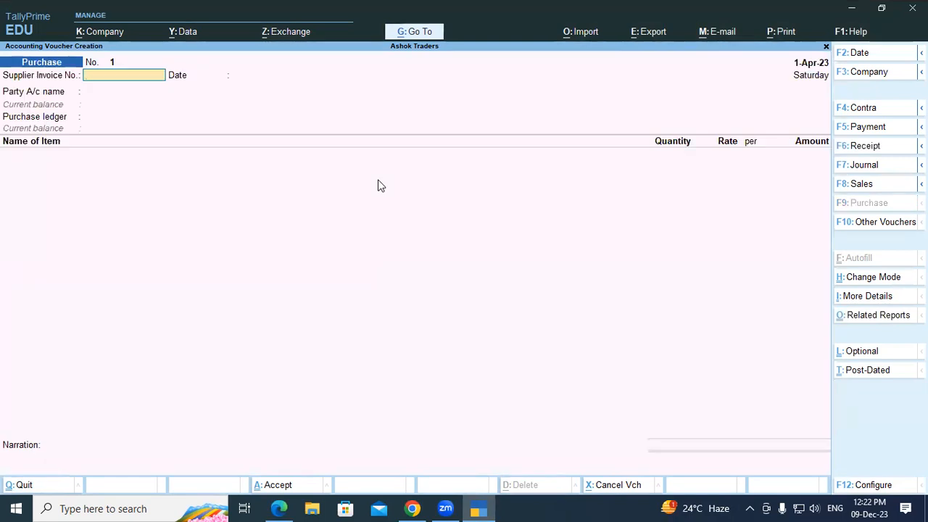
key(ctrl+h)
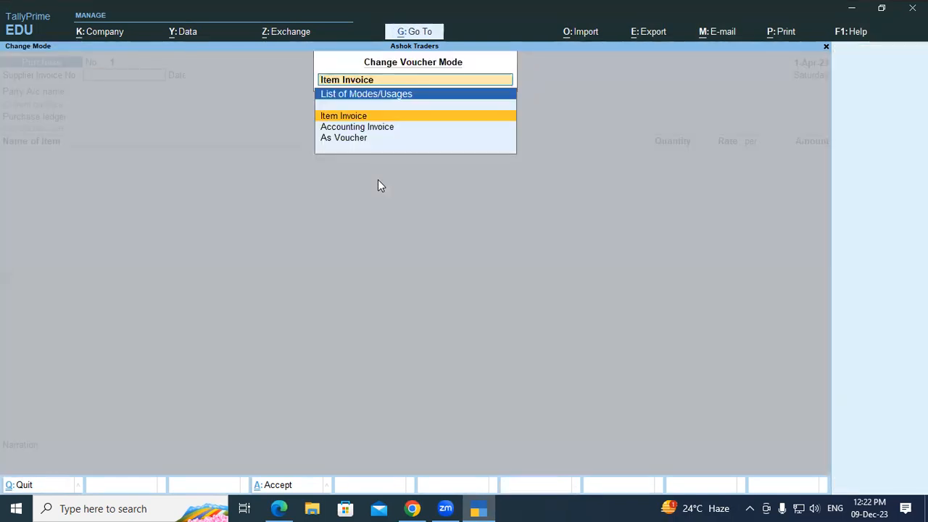
key(Down)
key(Down)
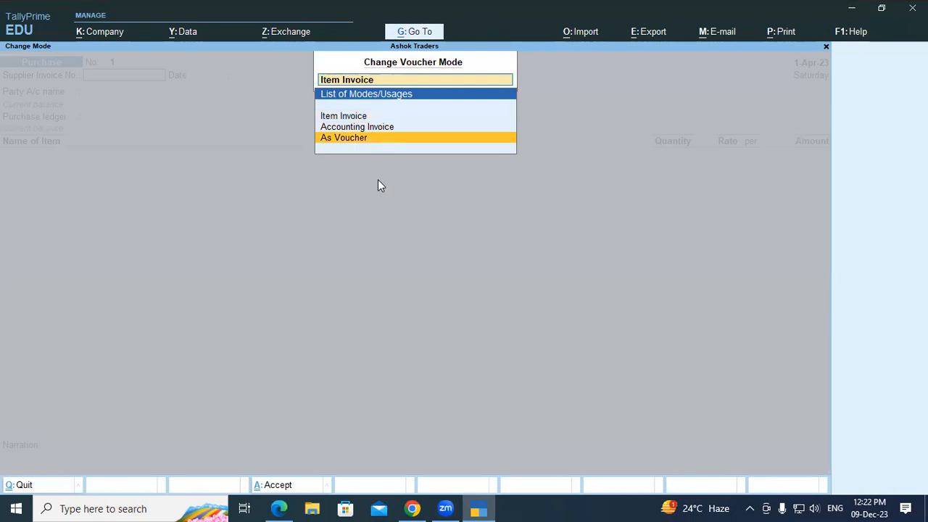
key(Return)
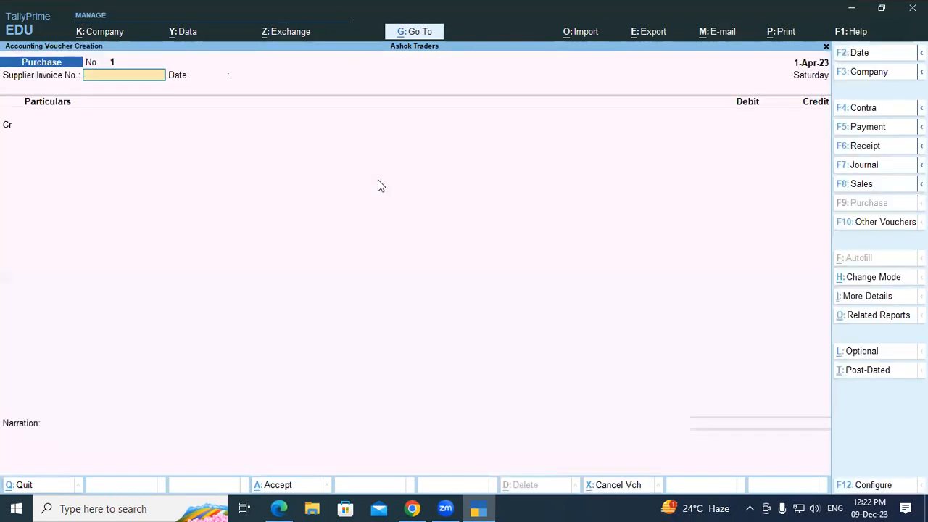
text(01)
key(Return)
Step: Set the voucher date and invoice date to 2-Apr-23
text(0)
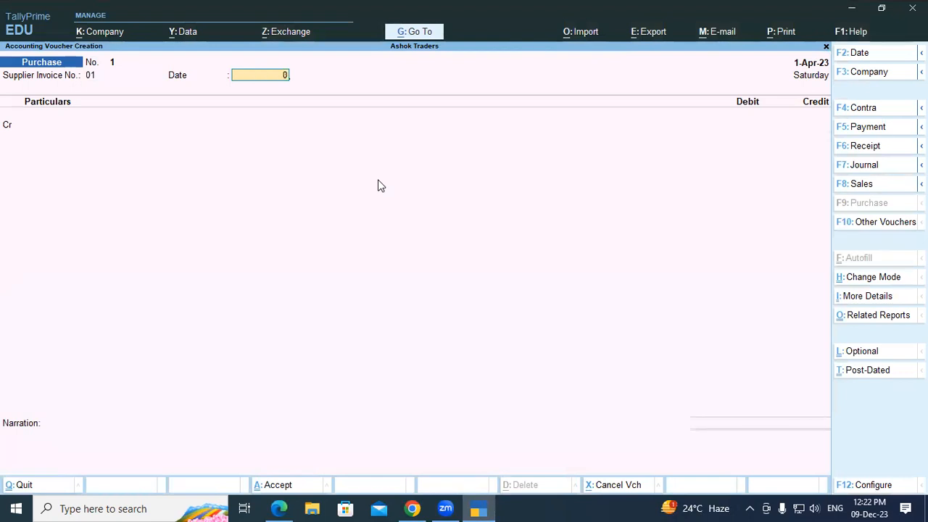
key(BackSpace)
key(F2)
key(Return)
text(0)
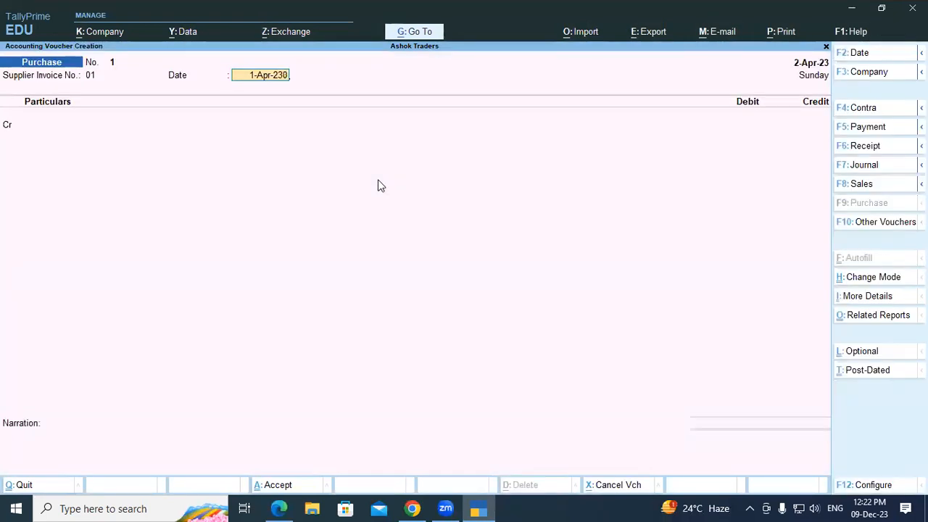
key(BackSpace)
key(BackSpace)
key(BackSpace)
key(BackSpace)
key(BackSpace)
key(BackSpace)
key(BackSpace)
key(BackSpace)
key(BackSpace)
text(0-4)
key(BackSpace)
key(BackSpace)
key(BackSpace)
text(02-4)
key(Return)
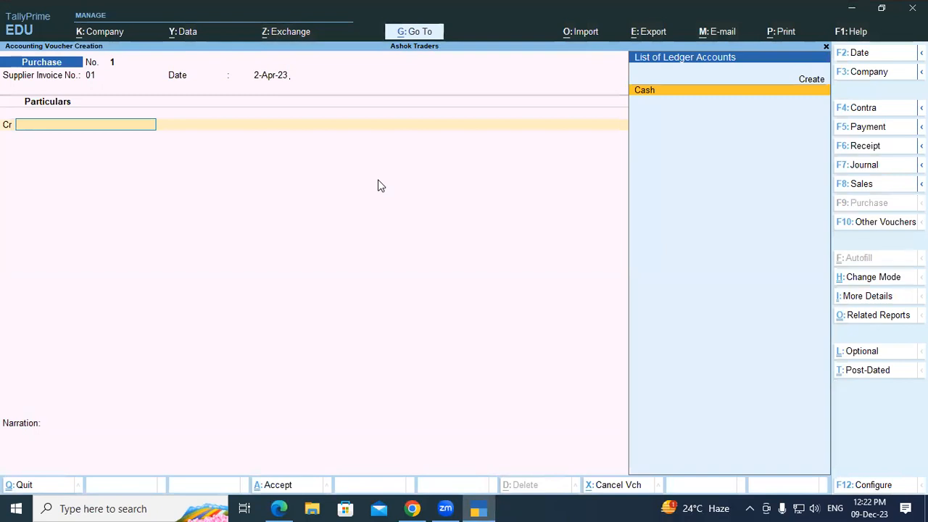
Step: Create ledger Sk Traders under Sundry Creditors
key(alt+c)
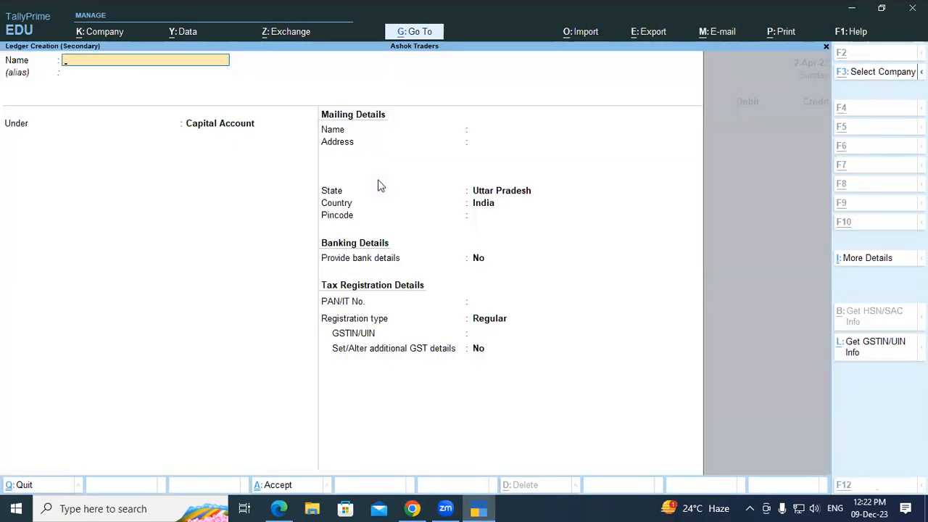
key(alt+Tab)
key(alt+Tab)
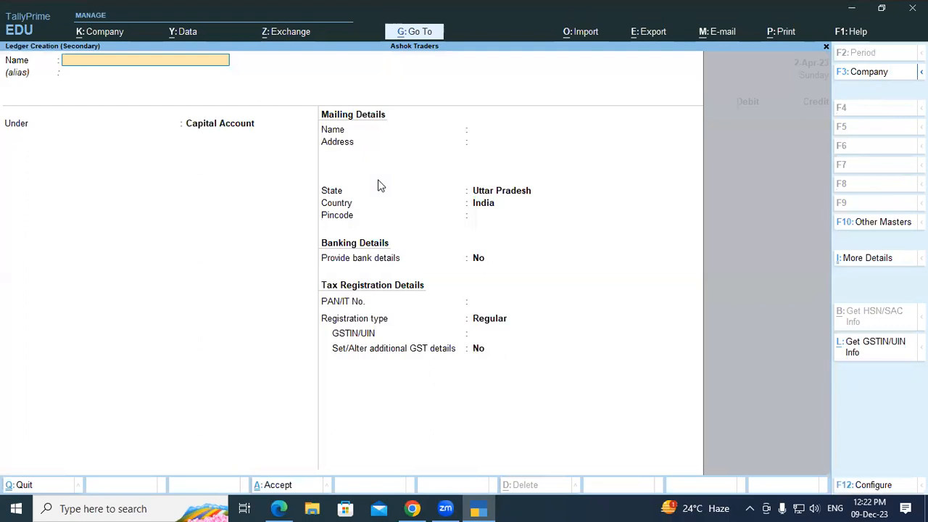
text(Sk Traders)
key(Return)
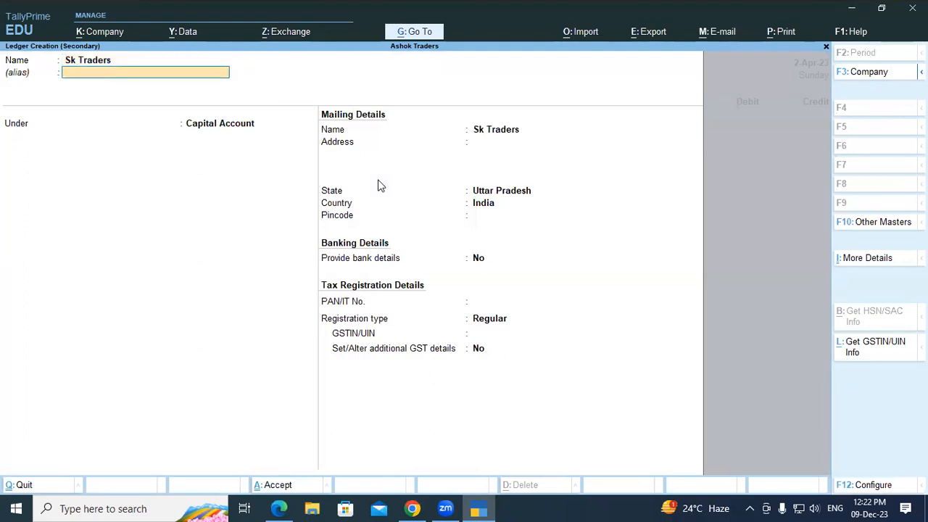
key(Return)
text(Sun)
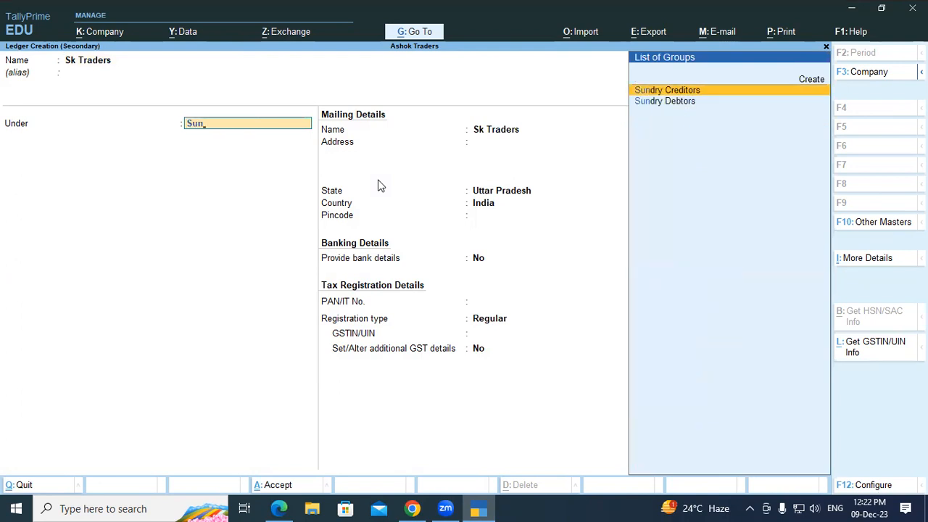
key(Return)
key(Return)
key(Return)
key(Return)
key(Return)
key(Return)
key(Return)
key(Return)
key(Return)
key(Return)
key(Return)
key(Return)
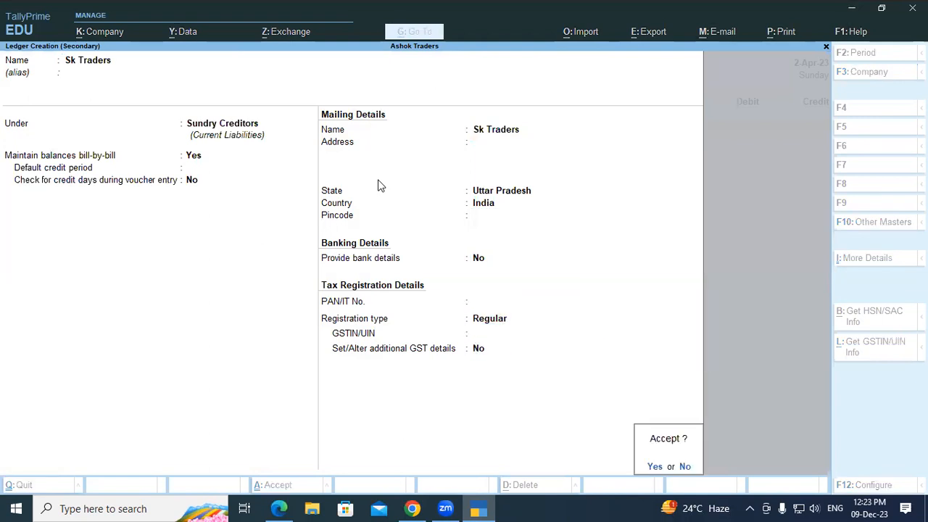
key(Return)
key(Return)
key(Return)
key(Return)
key(Return)
key(Return)
key(Return)
key(Return)
key(Return)
key(Return)
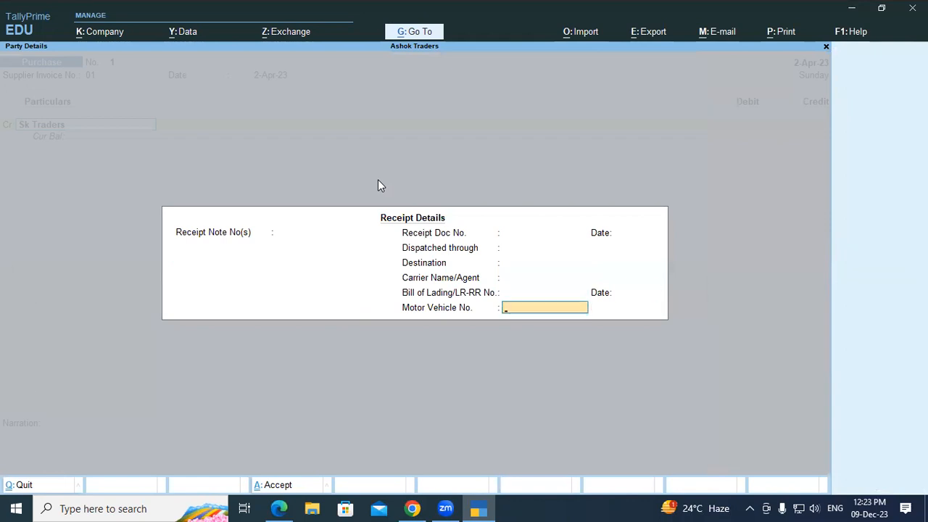
key(Return)
key(Return)
key(Return)
key(Return)
key(Return)
key(Return)
key(Return)
key(Return)
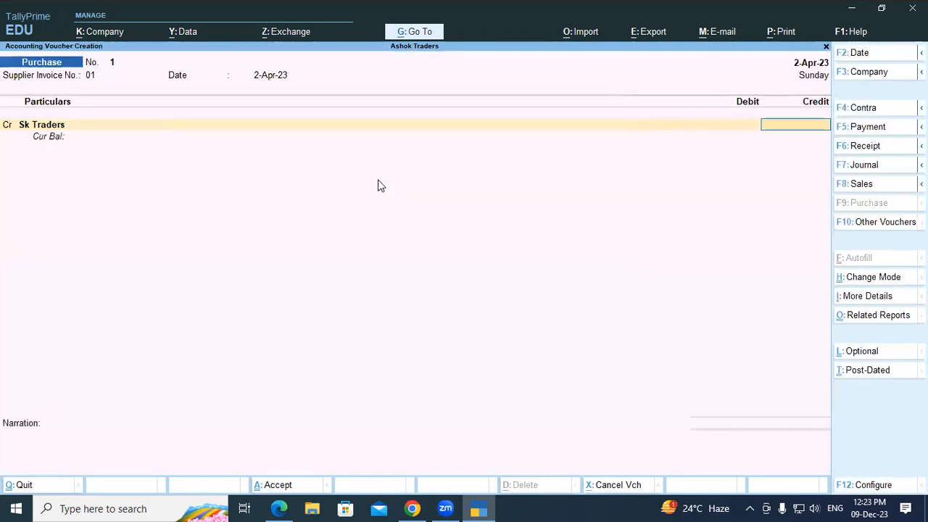
Step: Credit Sk Traders 10,000 as a new bill reference 01
text(10000)
key(Return)
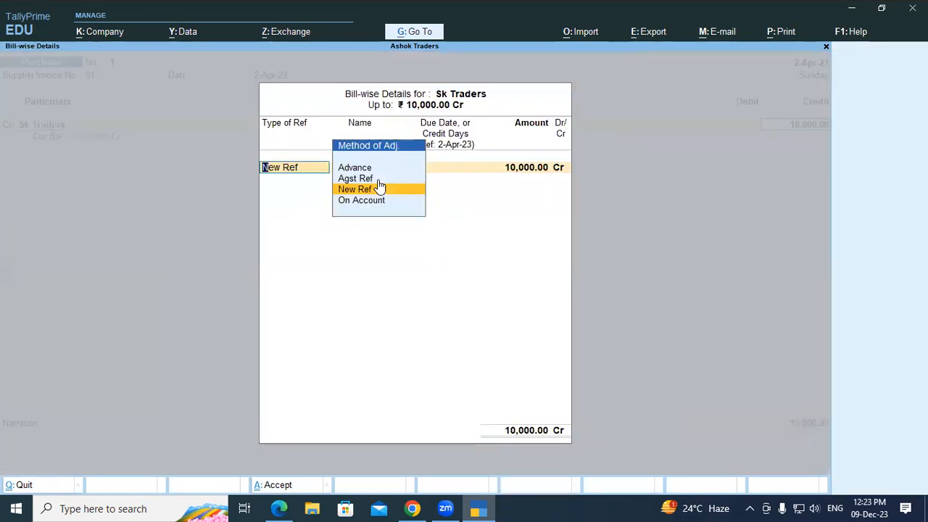
key(Return)
key(Return)
key(Return)
key(Return)
key(Return)
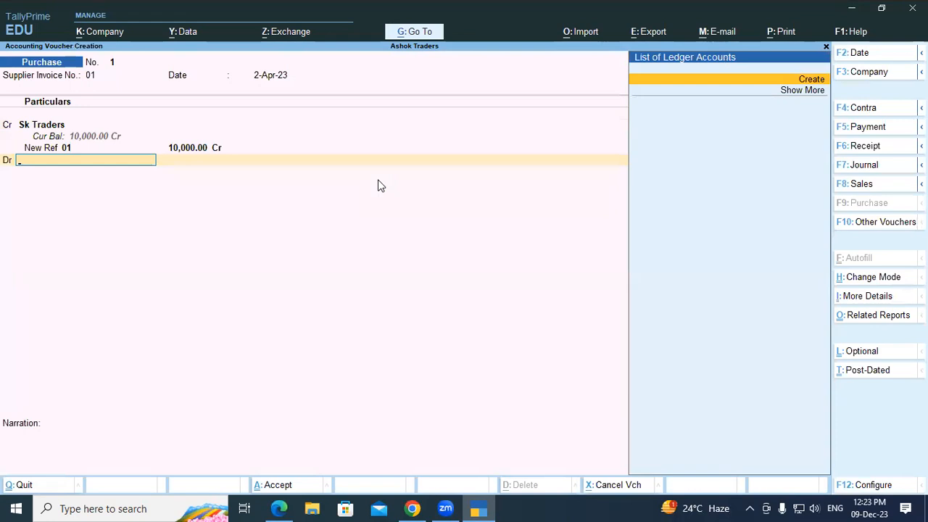
Step: Create ledger Purchase Local A/c under Purchase Accounts with Goods supply, and debit it 10,000
key(alt+c)
text(Purchase Local)
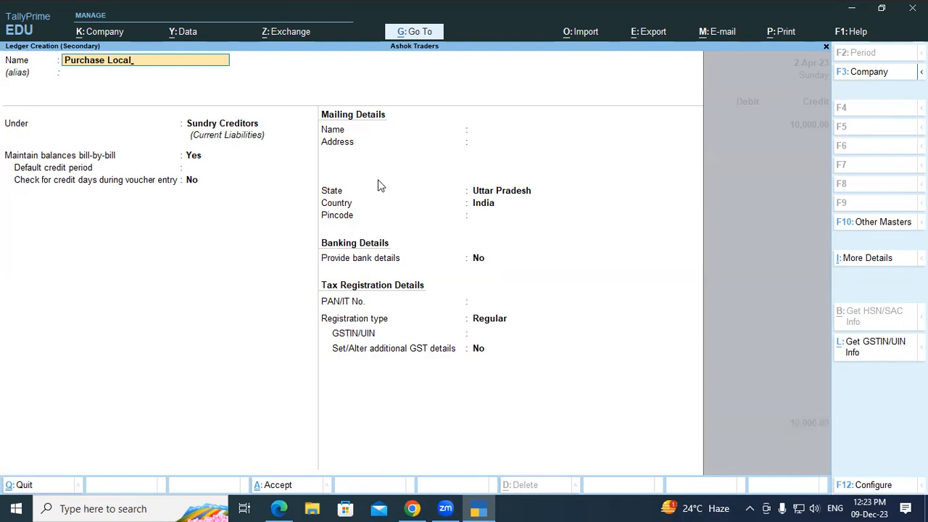
text( A/c)
key(Return)
text(Pur)
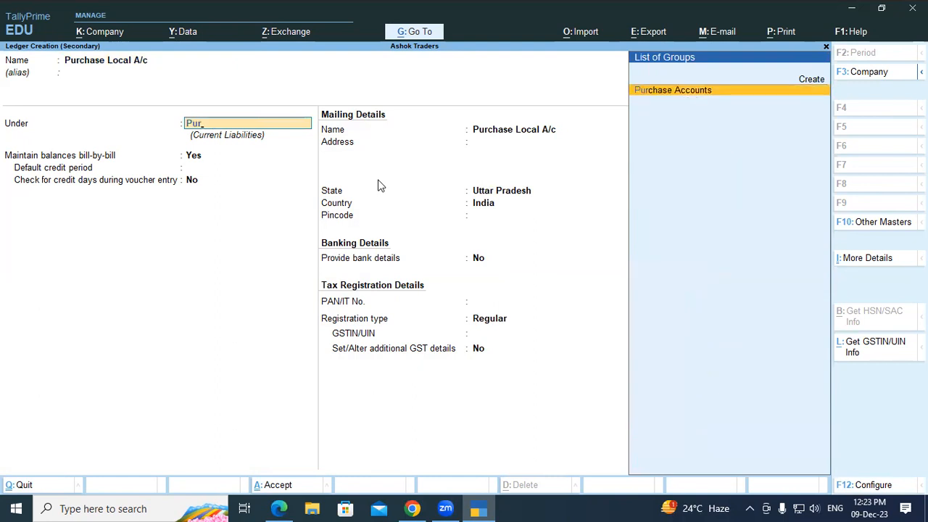
key(Return)
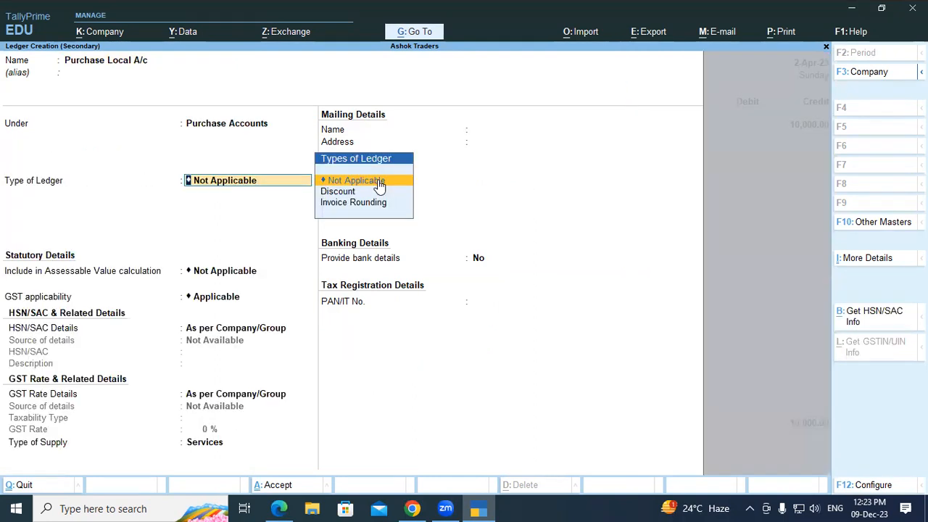
key(Return)
key(Return)
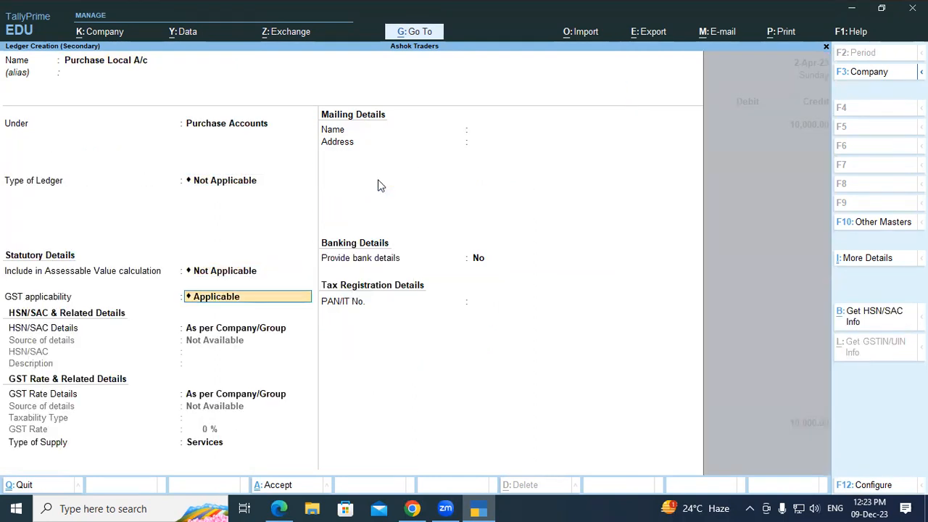
key(Return)
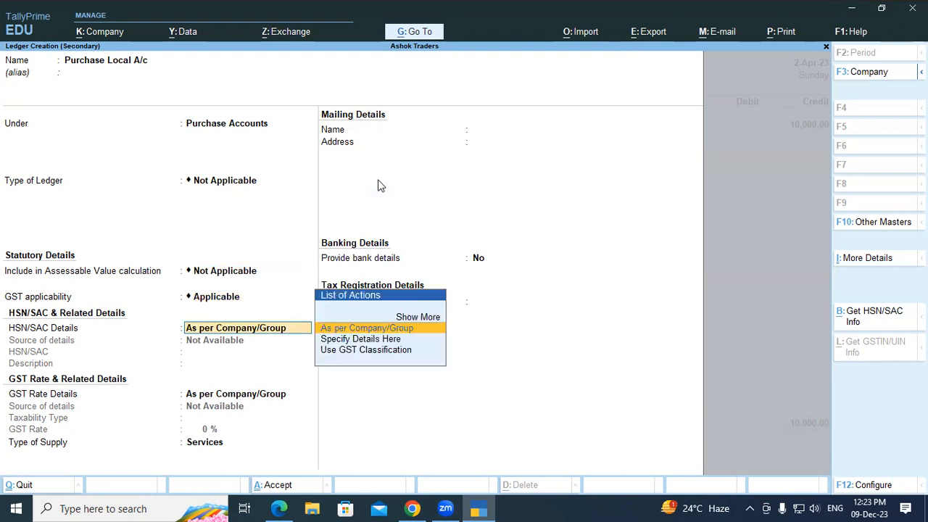
key(Return)
key(Return)
key(Return)
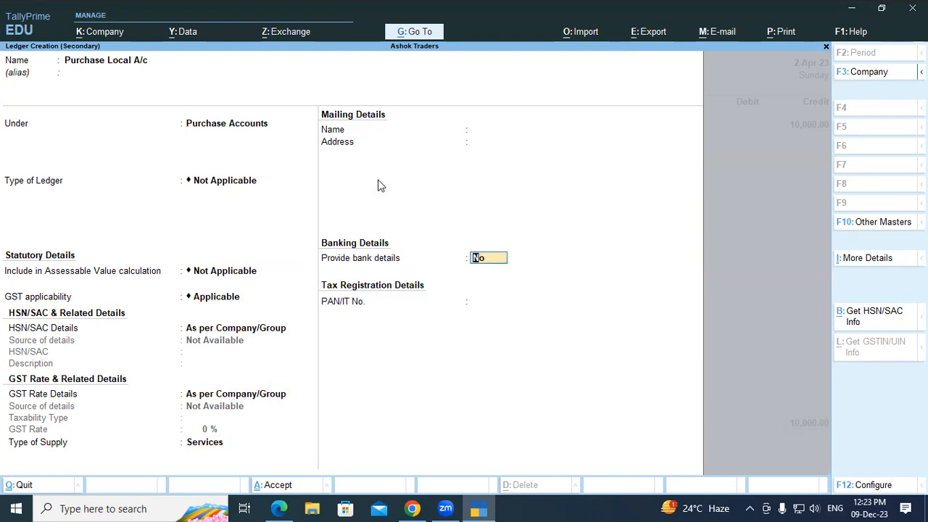
key(BackSpace)
key(Up)
key(Return)
key(Return)
key(Return)
key(Return)
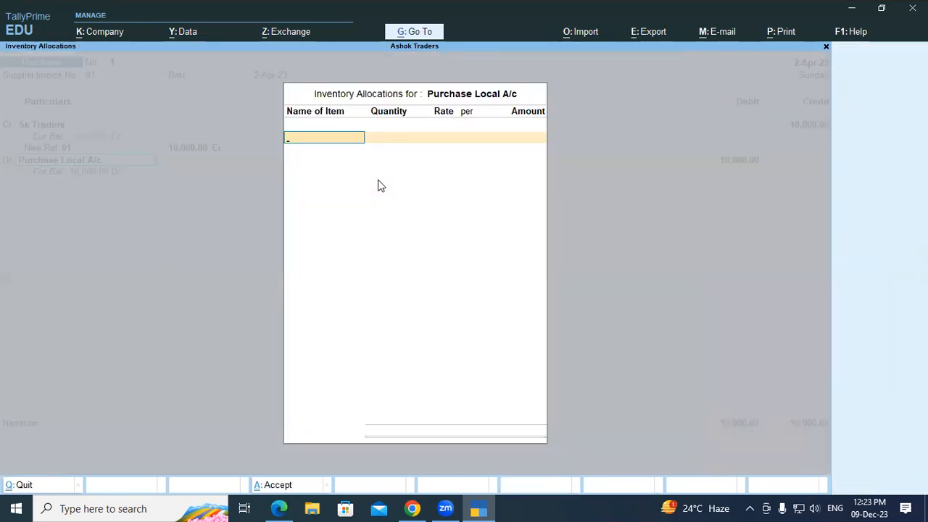
key(Return)
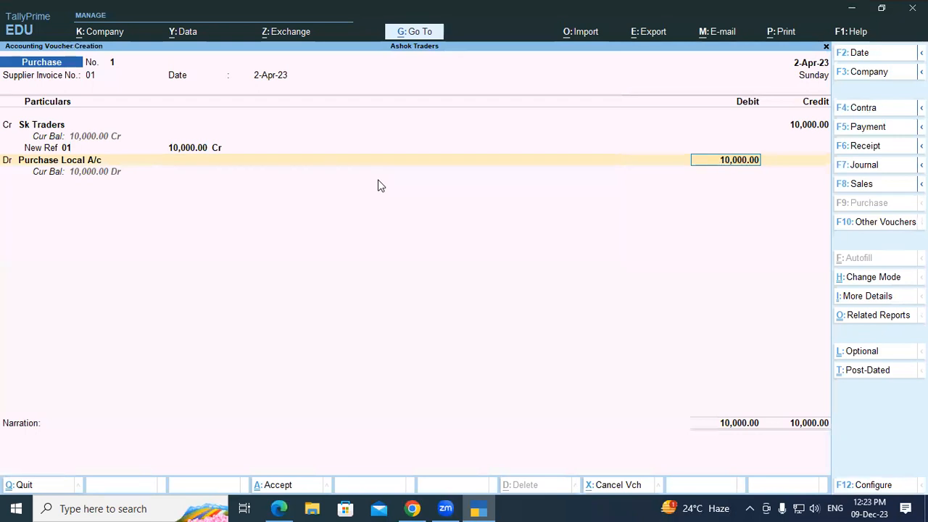
key(Return)
Step: Save purchase voucher No. 1 and close the voucher screen
key(Return)
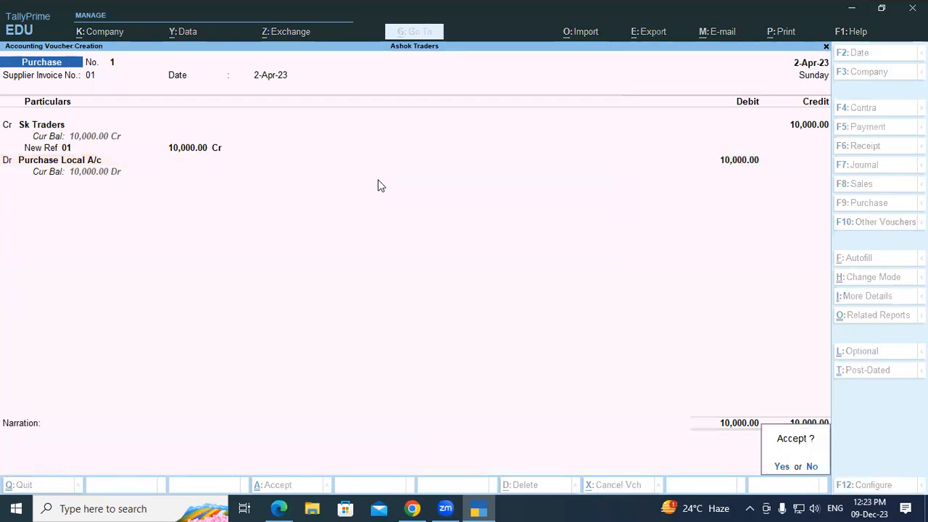
key(Return)
key(Escape)
key(Return)
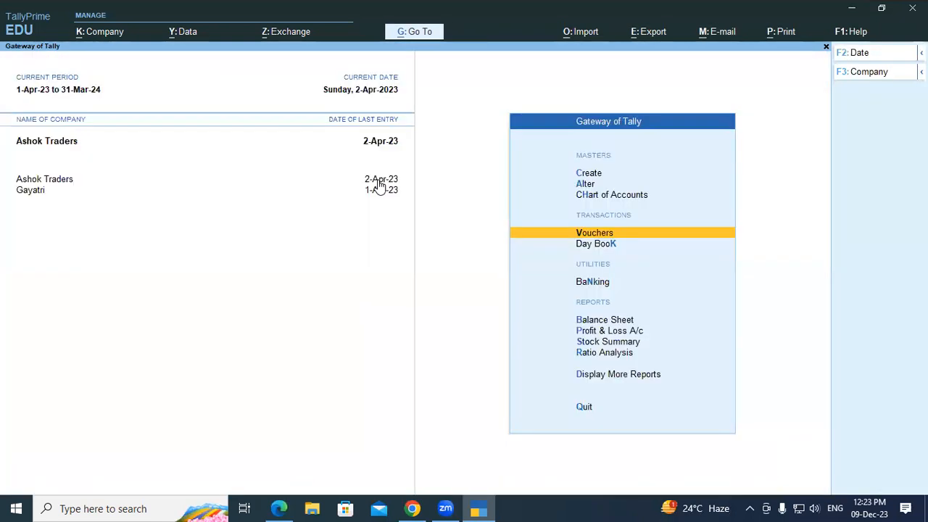
Step: Check the detailed Balance Sheet showing Sundry Creditors 10,000 and totals of 30,000
key(Down)
key(Down)
key(Down)
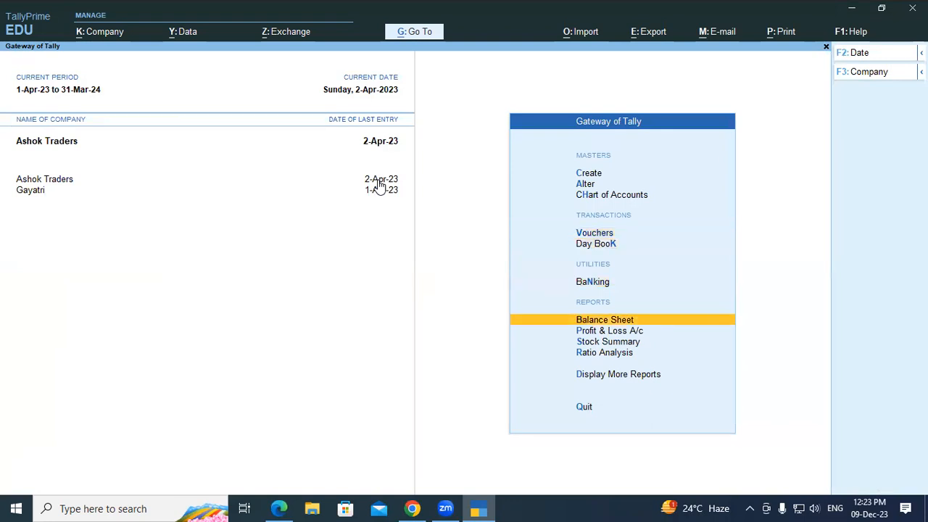
key(Return)
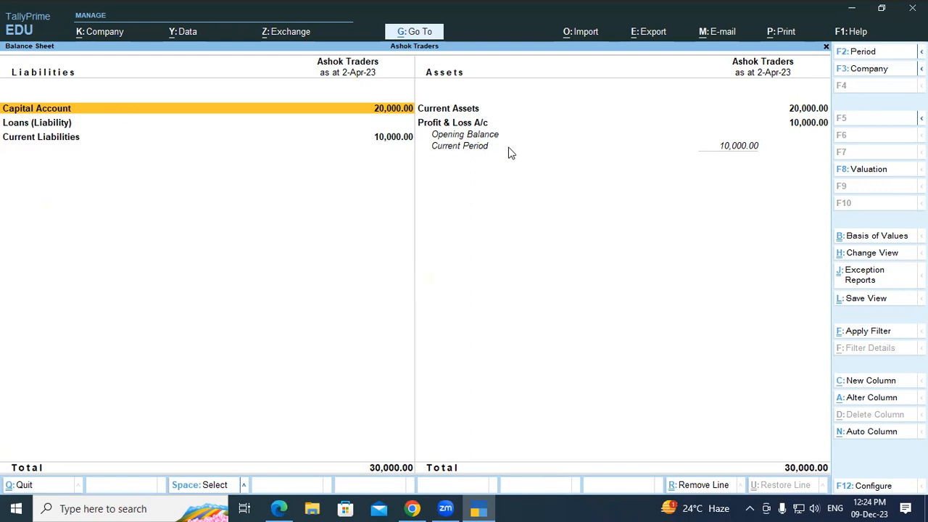
key(alt+F5)
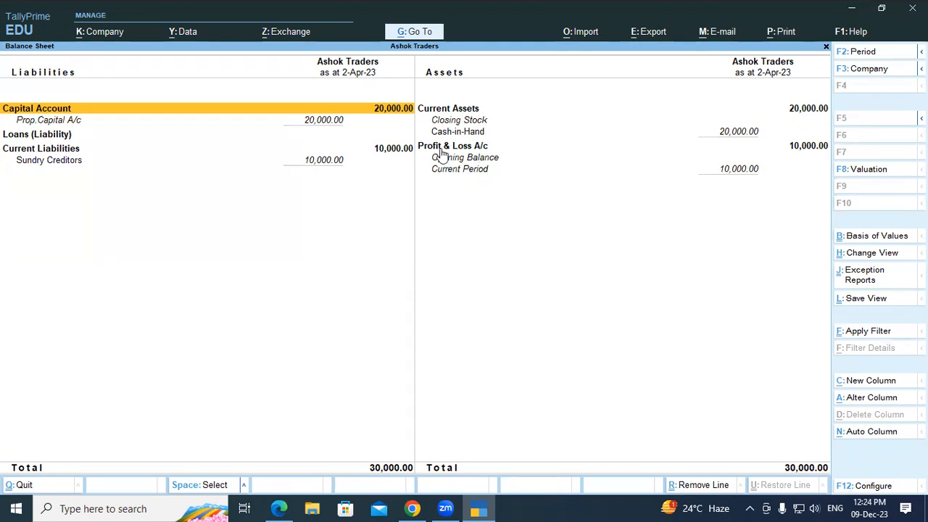
key(Escape)
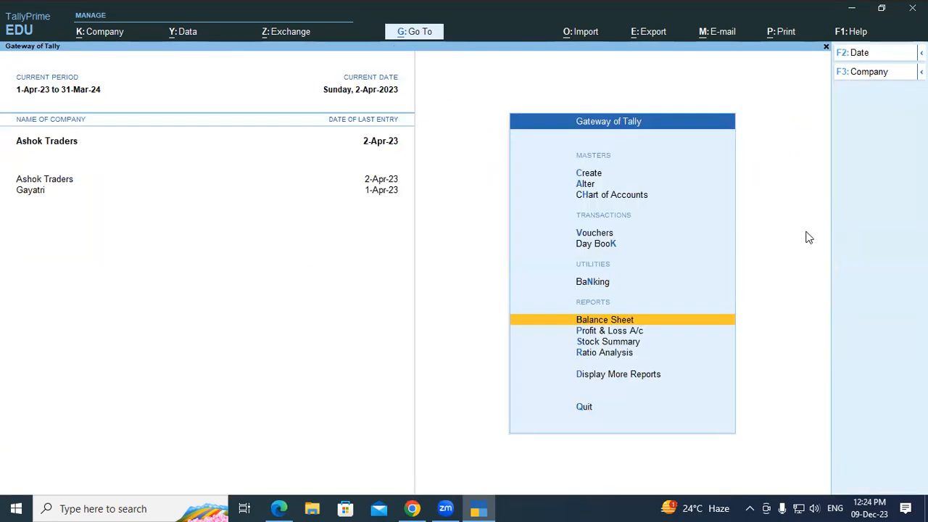
key(Up)
key(Up)
key(Up)
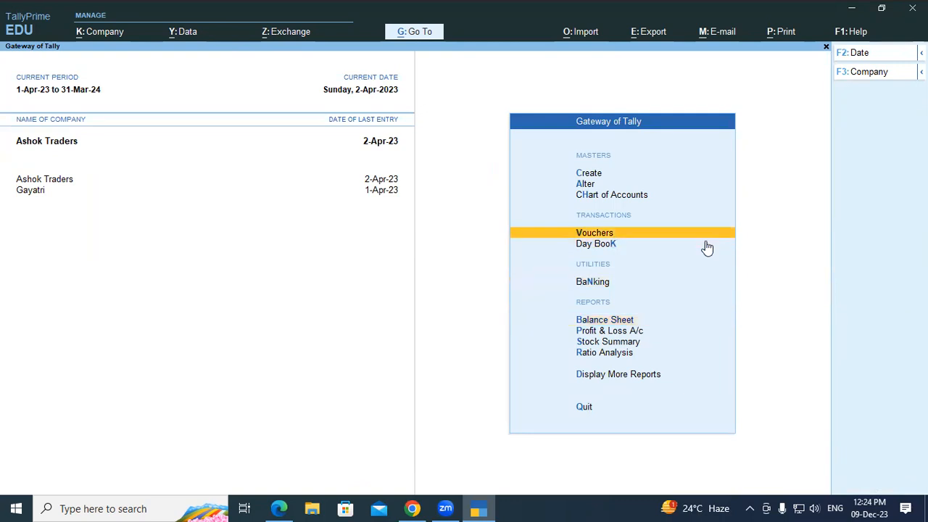
key(Return)
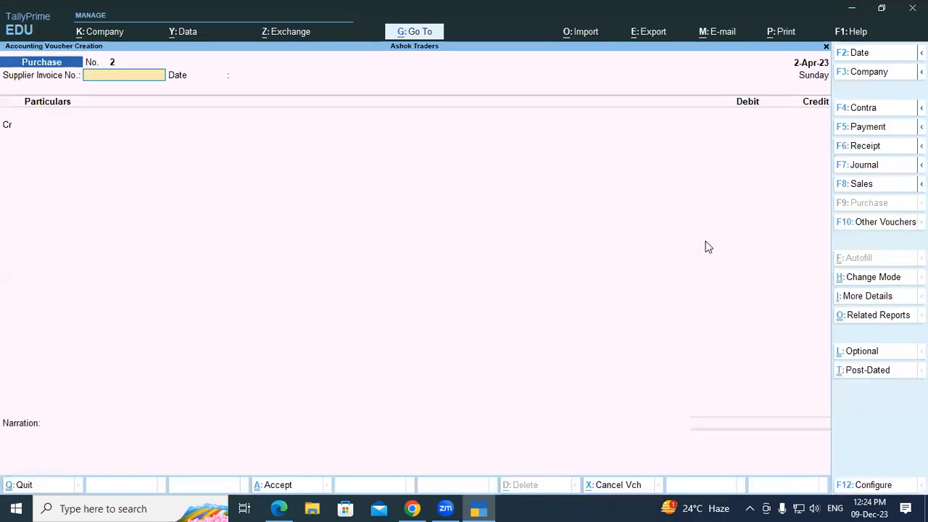
click(279, 508)
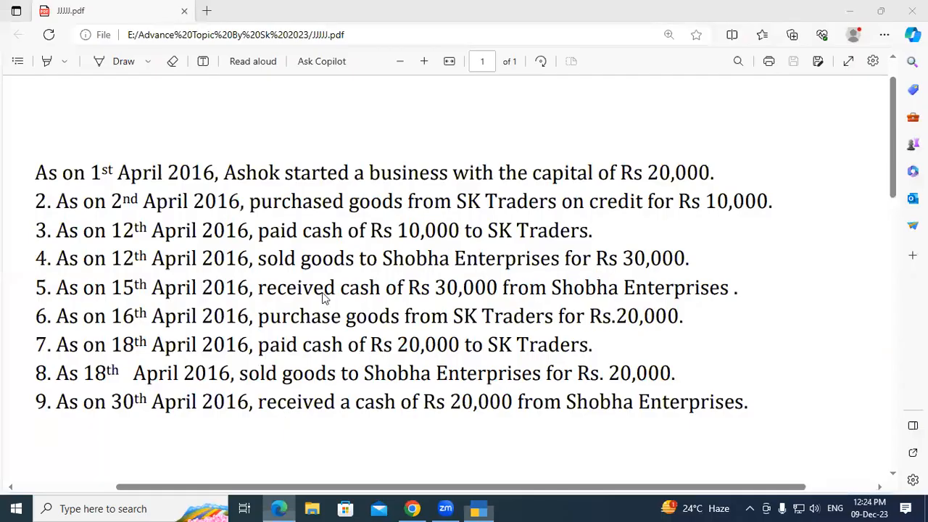
drag(268, 230, 593, 231)
click(371, 230)
click(590, 231)
click(473, 508)
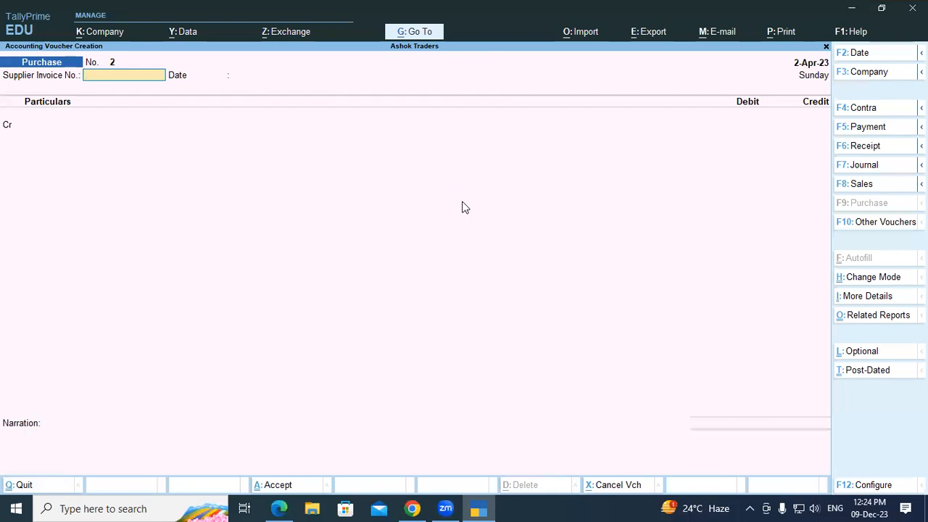
Step: Record Payment No. 1 paying Sk Traders 10,000 in cash against bill 01
key(F5)
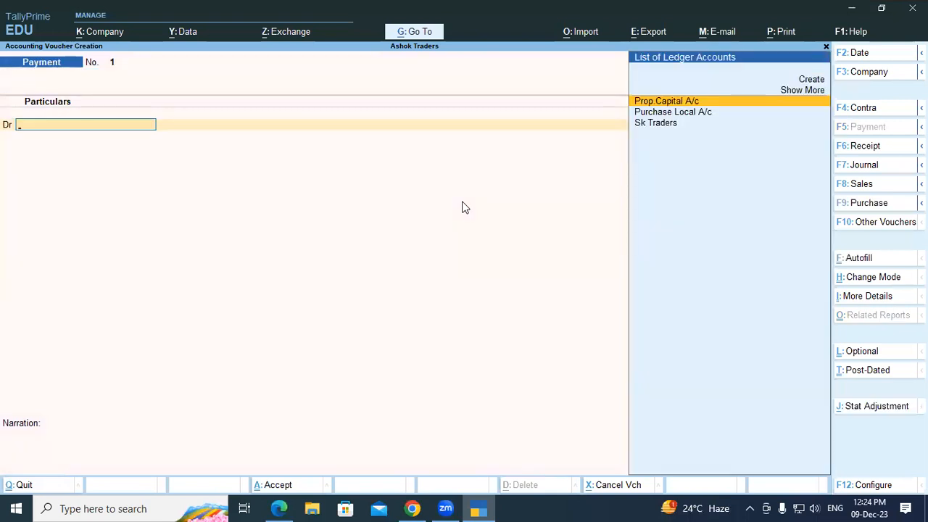
key(Down)
key(Down)
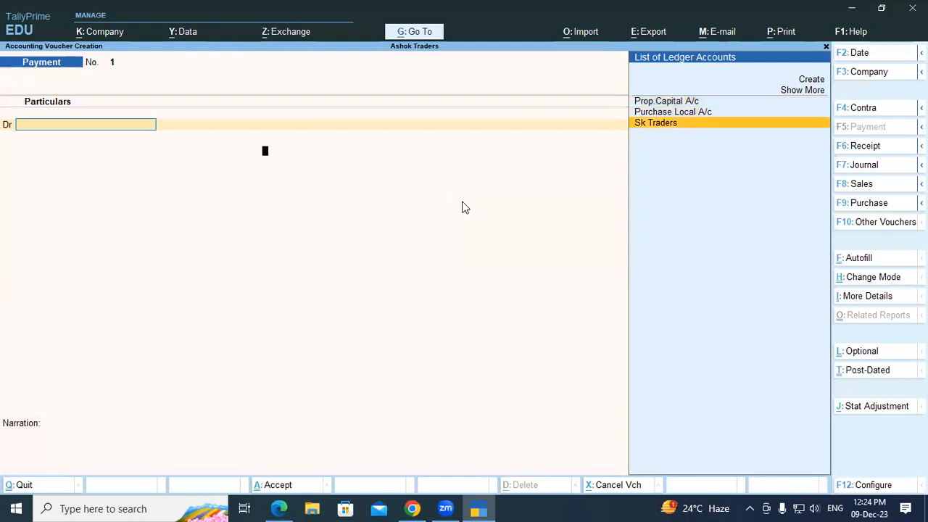
key(Return)
key(Return)
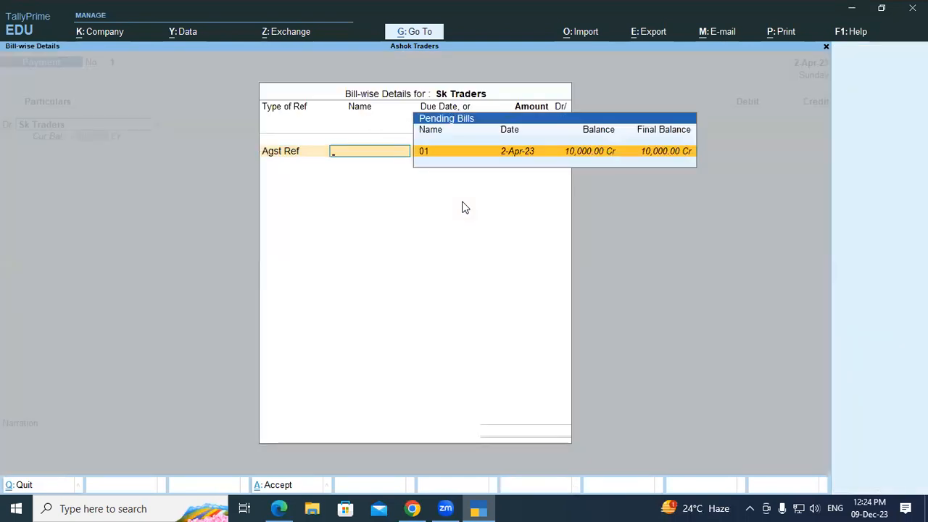
key(Return)
key(Return)
key(Return)
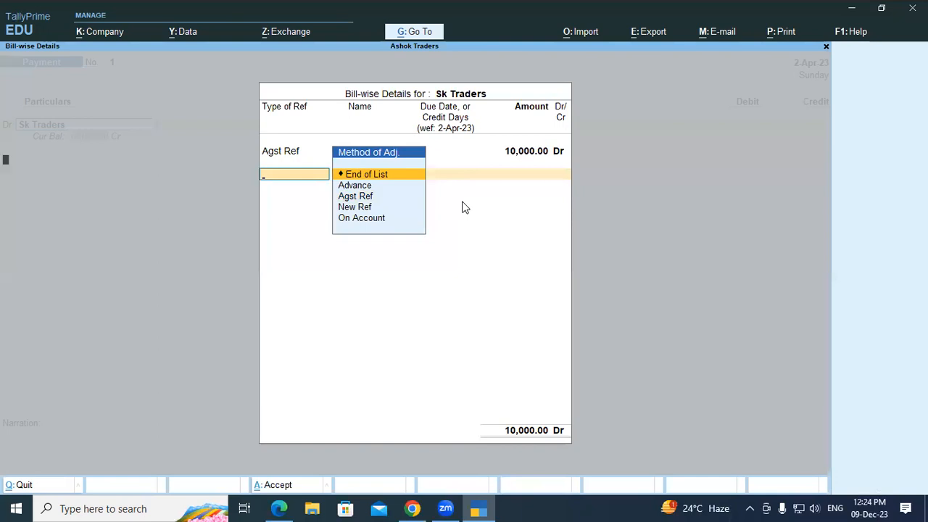
key(Return)
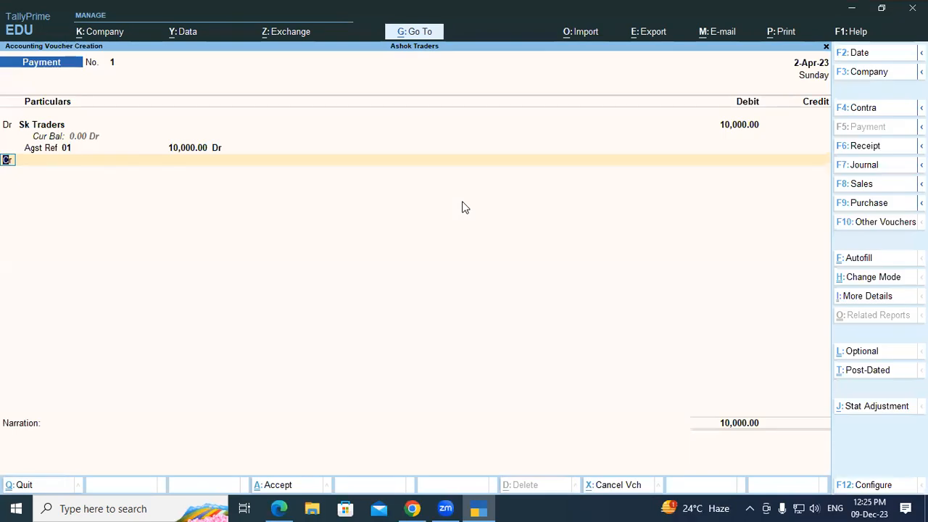
key(Return)
text(Cas)
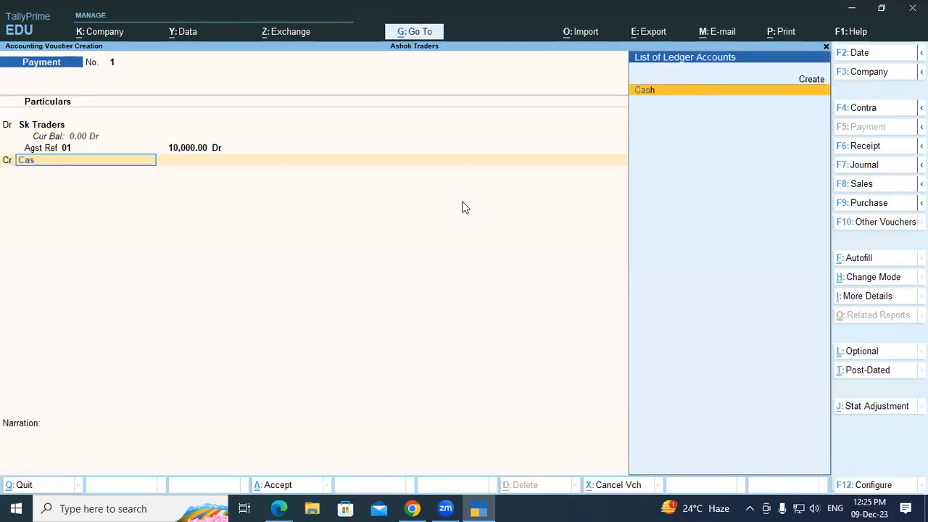
key(Return)
key(Return)
key(Return)
key(Return)
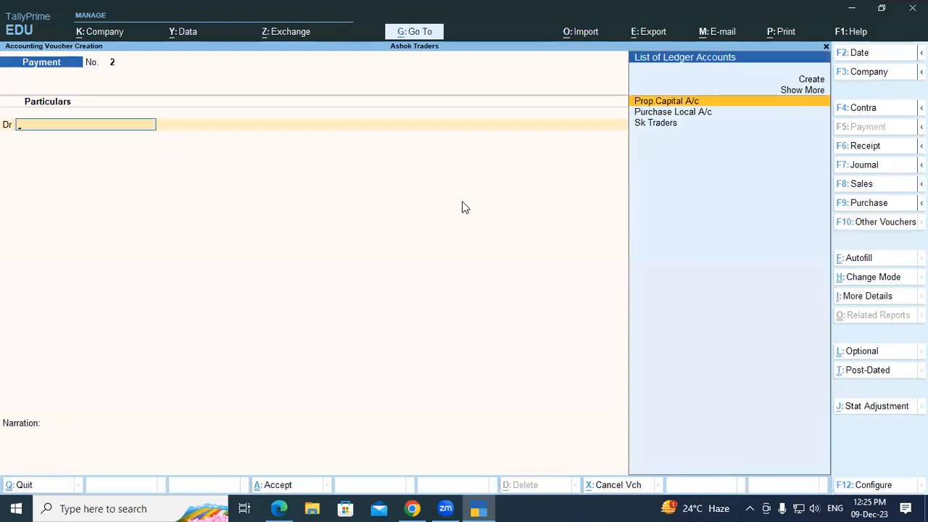
key(Escape)
key(Down)
key(Down)
key(Down)
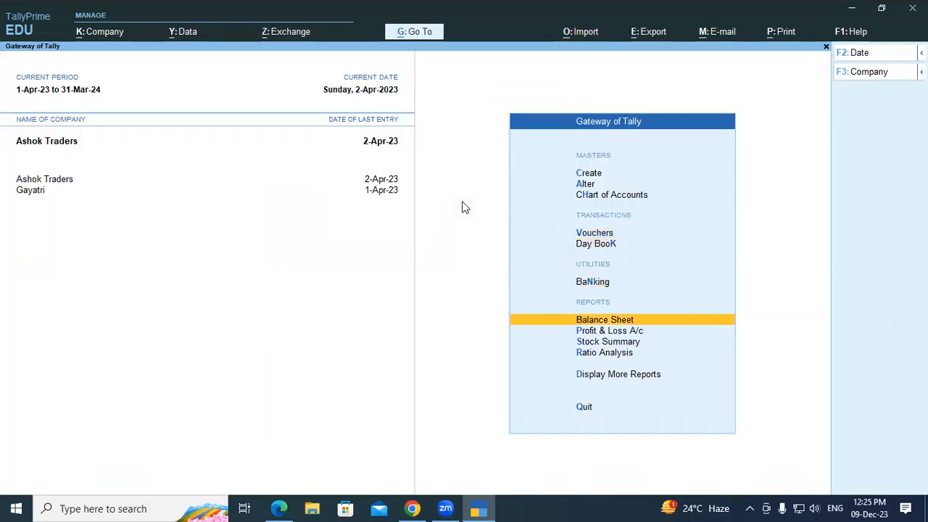
key(Return)
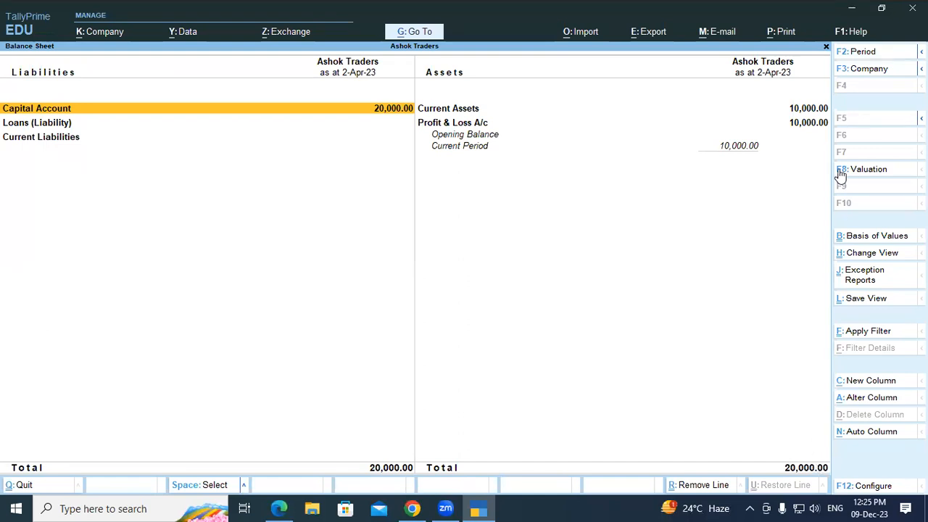
key(alt)
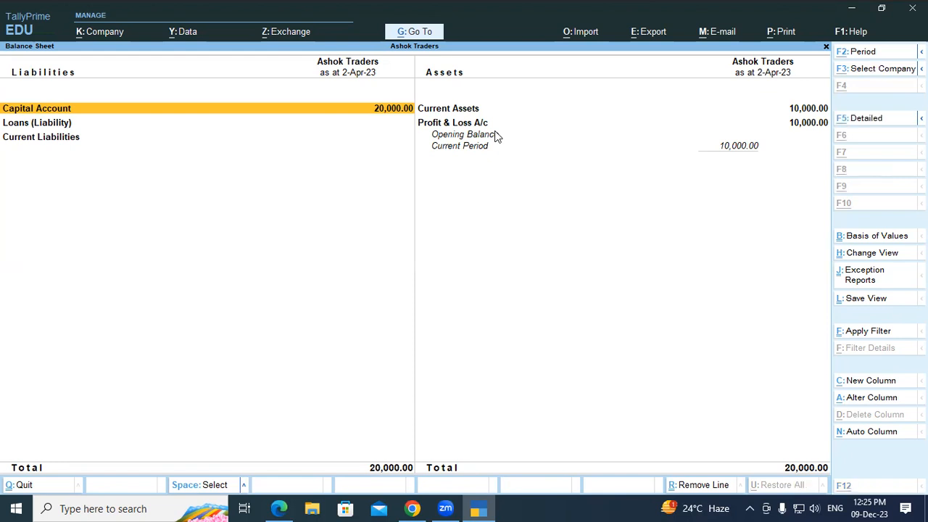
key(alt+F5)
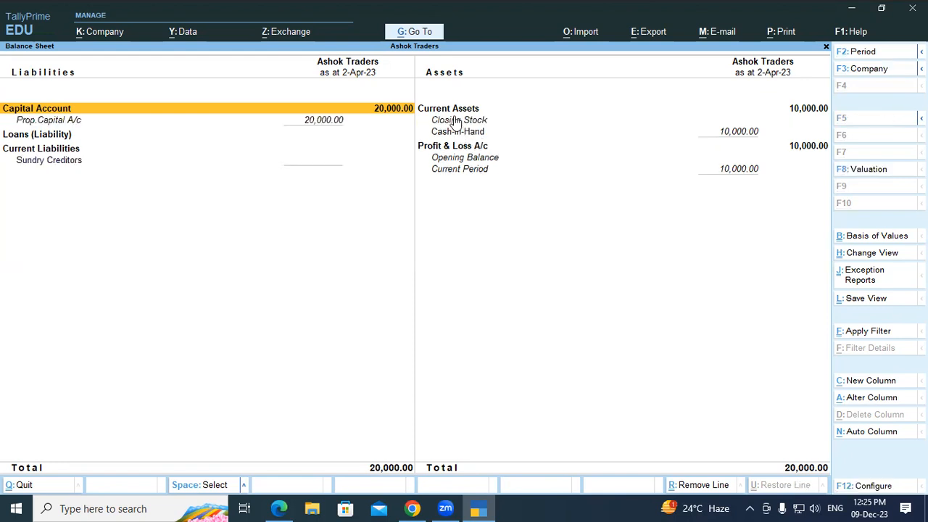
click(484, 133)
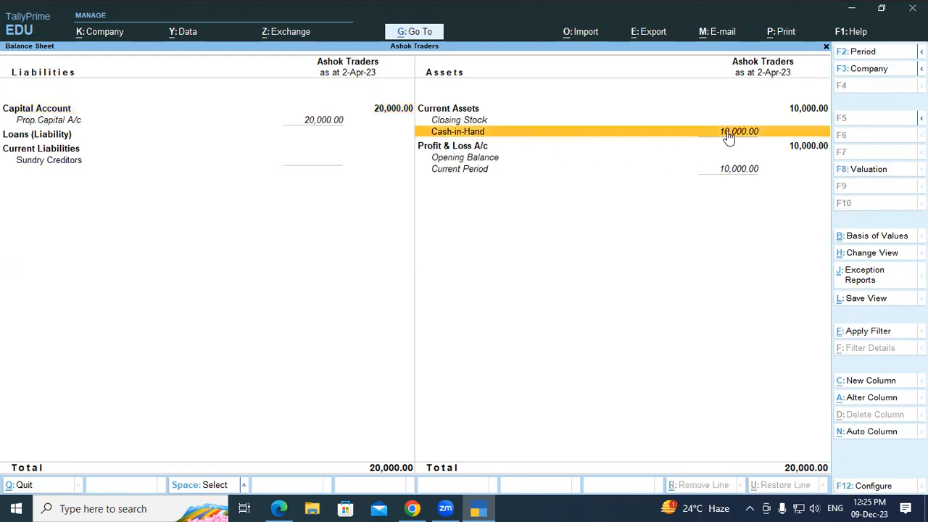
click(505, 148)
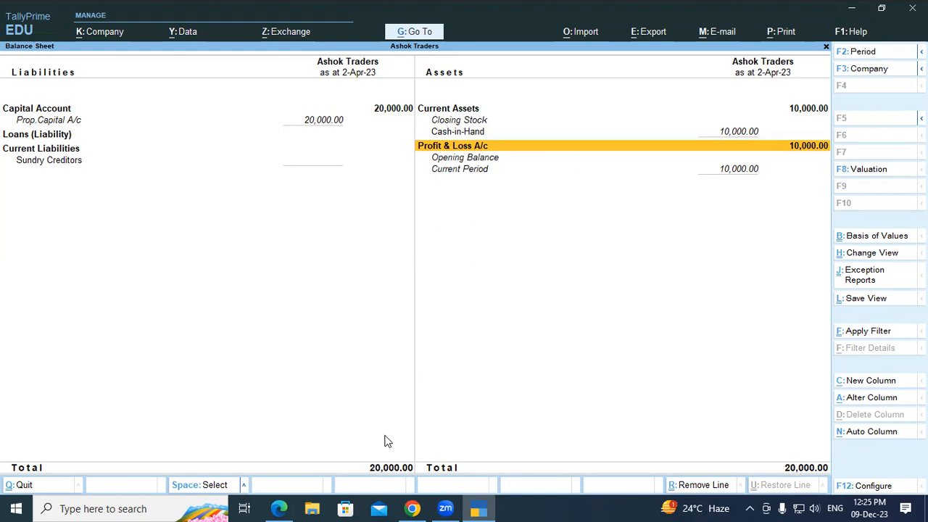
key(Escape)
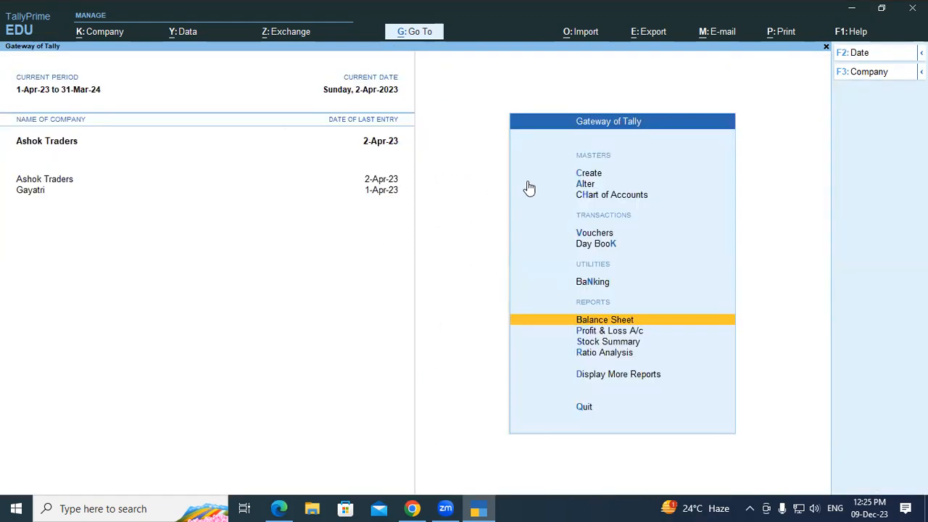
key(Down)
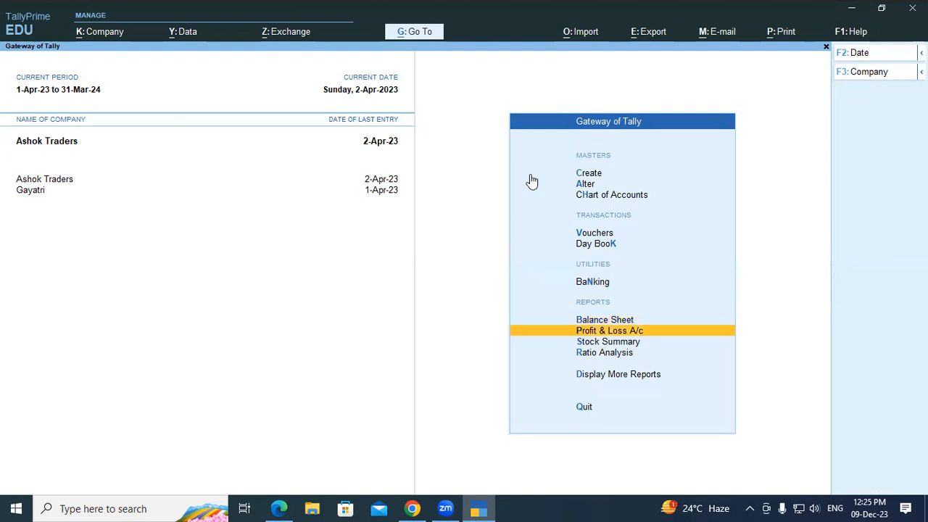
key(Return)
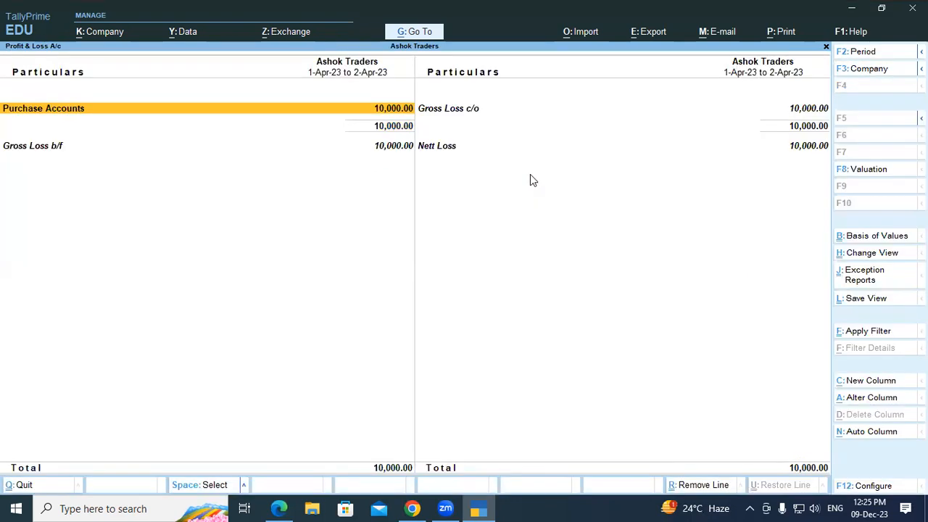
key(alt+F1)
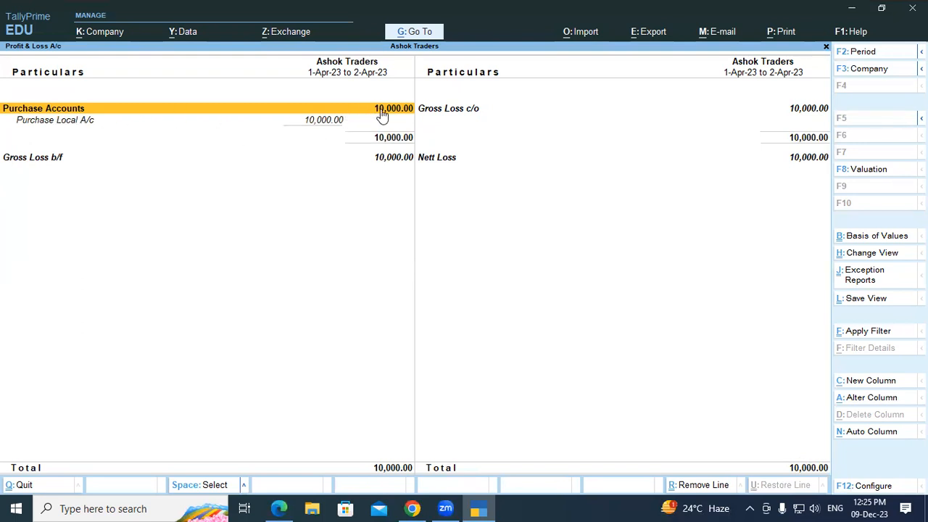
click(105, 128)
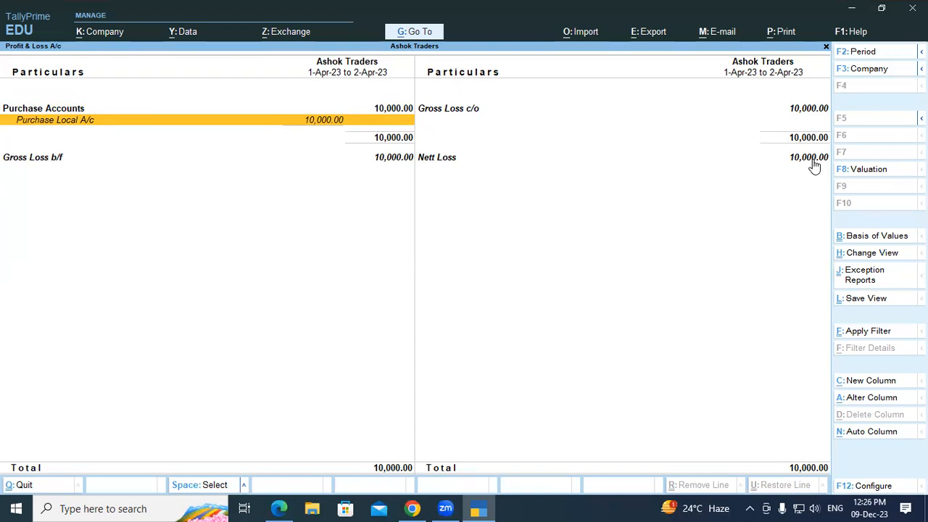
key(Escape)
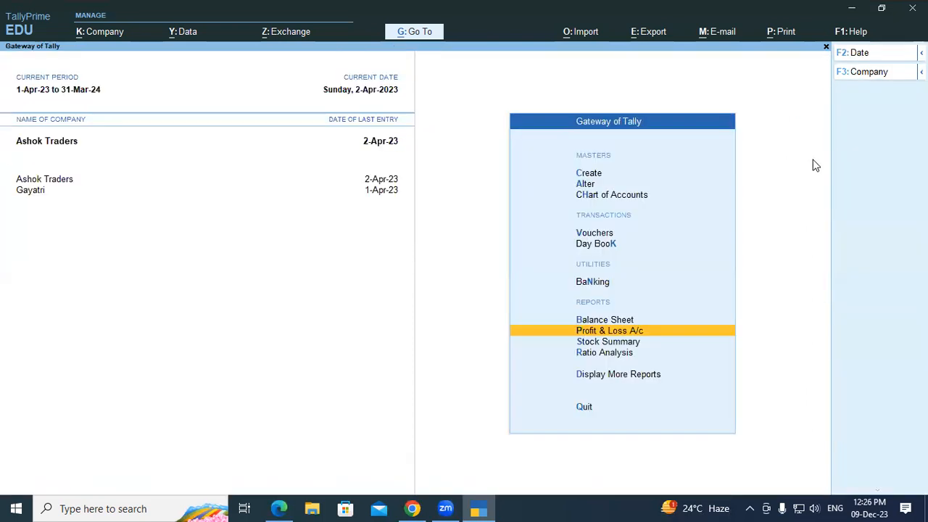
Step: Copy 'Shobha Enterprises' from transaction 4 of the PDF and return to TallyPrime
click(278, 508)
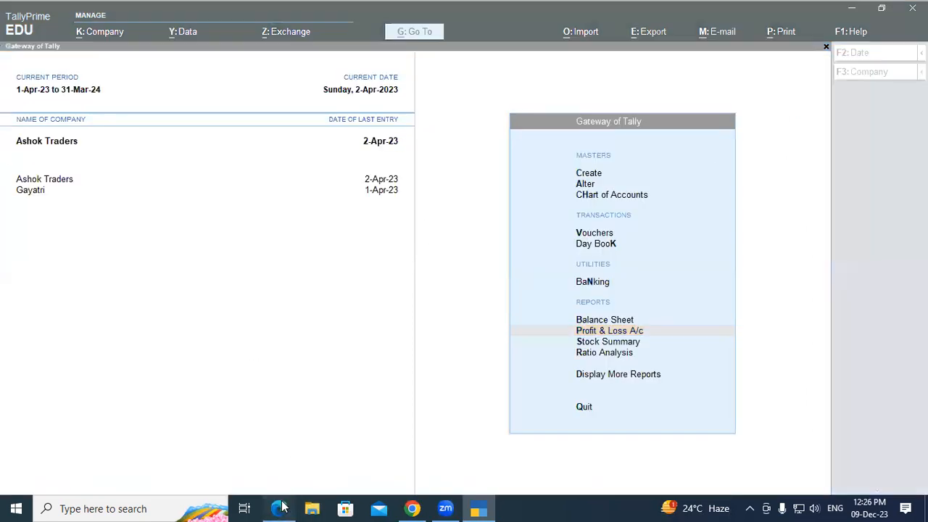
drag(258, 259, 695, 261)
click(590, 259)
click(695, 261)
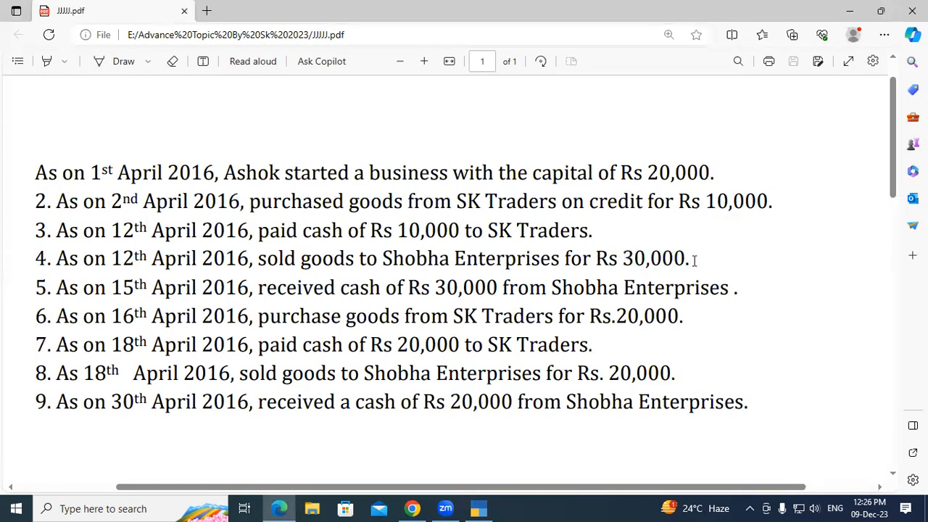
drag(383, 258, 564, 261)
key(ctrl+c)
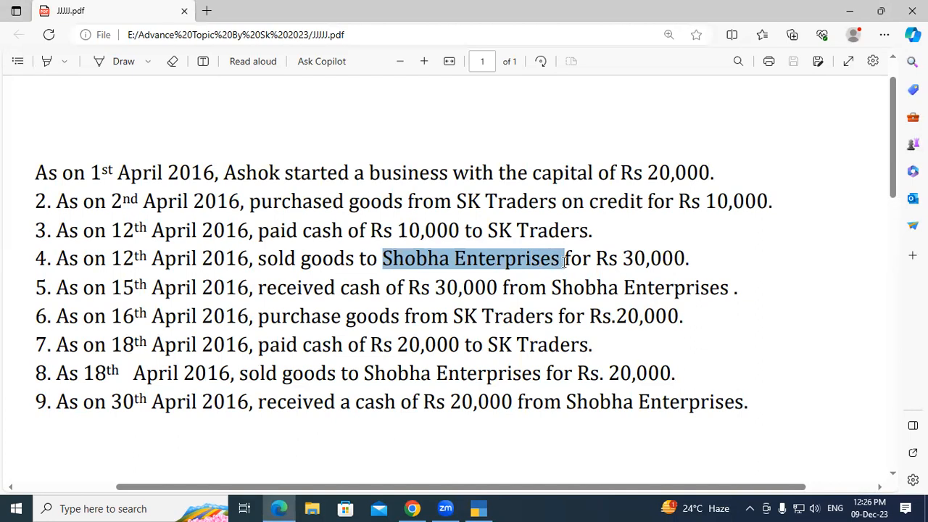
key(alt+Tab)
Step: Open a Sales voucher (F8) and switch it to As Voucher mode
key(Up)
key(Up)
key(Up)
key(Up)
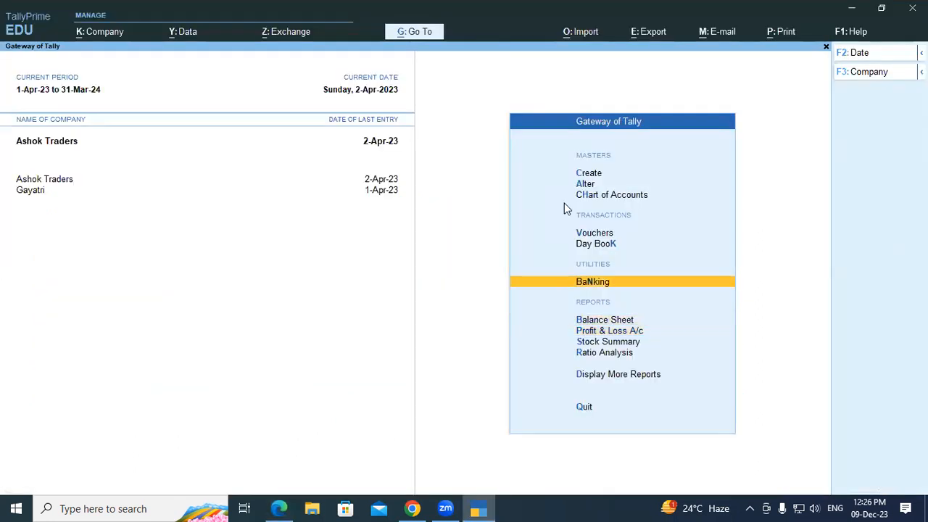
key(Return)
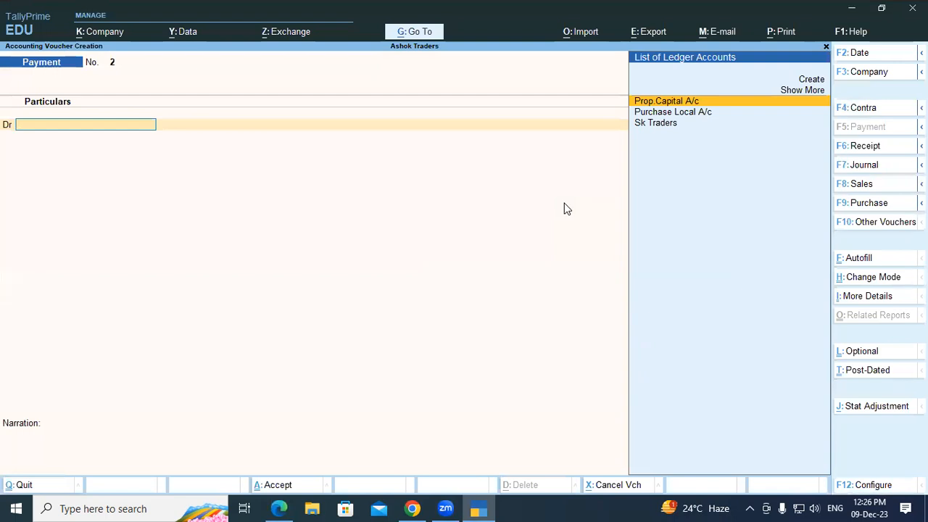
key(F8)
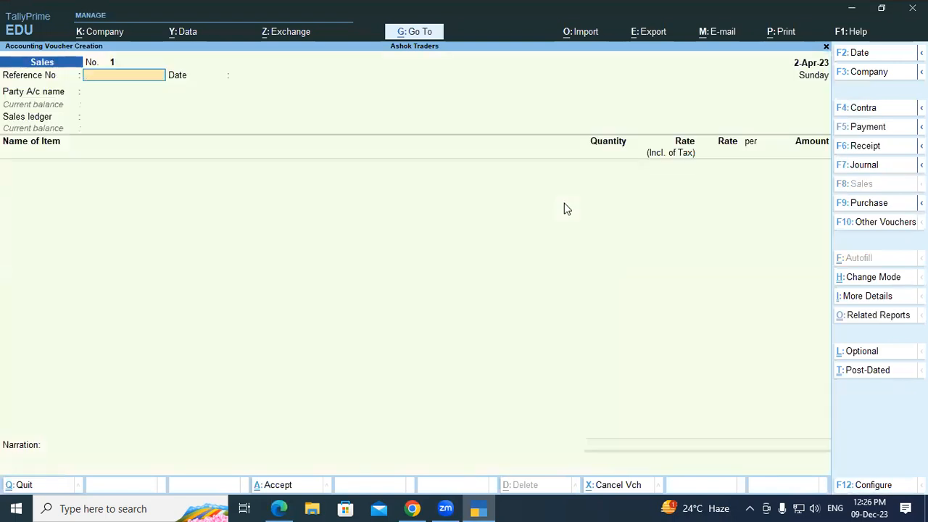
key(ctrl+h)
key(Down)
key(Down)
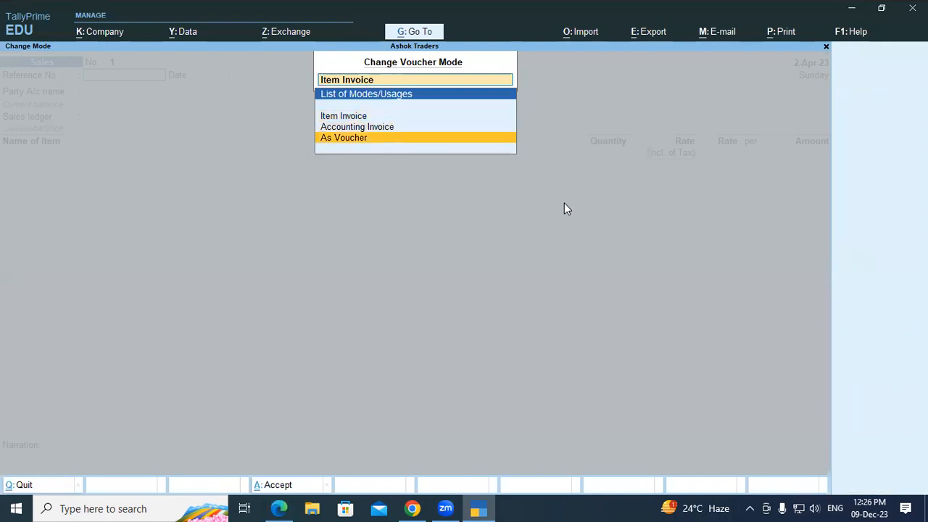
key(Return)
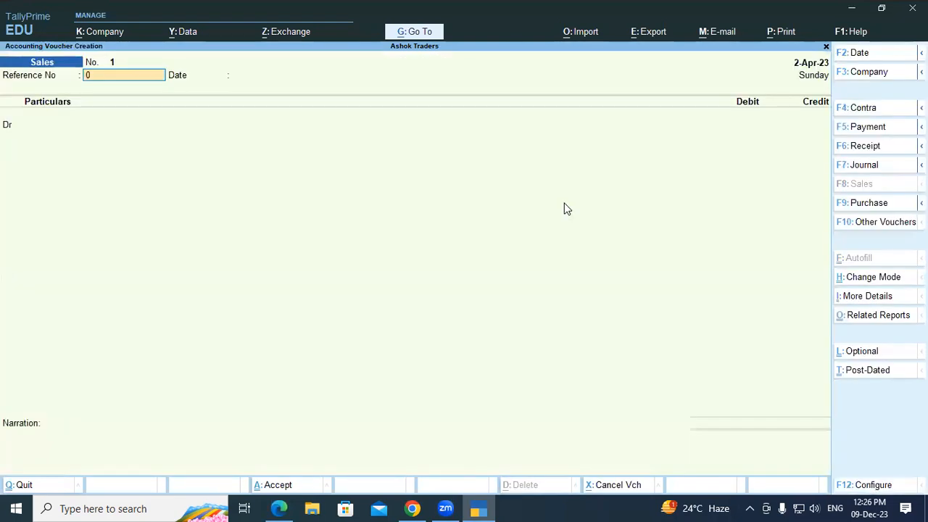
Step: Enter reference 01 for 2-Apr-23 and start a new ledger for the debit party
text(01)
key(Return)
key(Return)
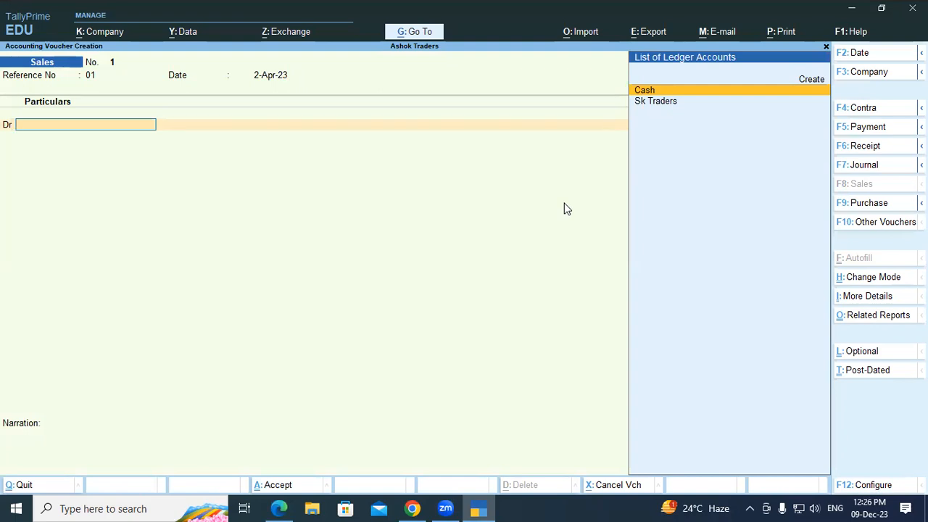
key(alt+c)
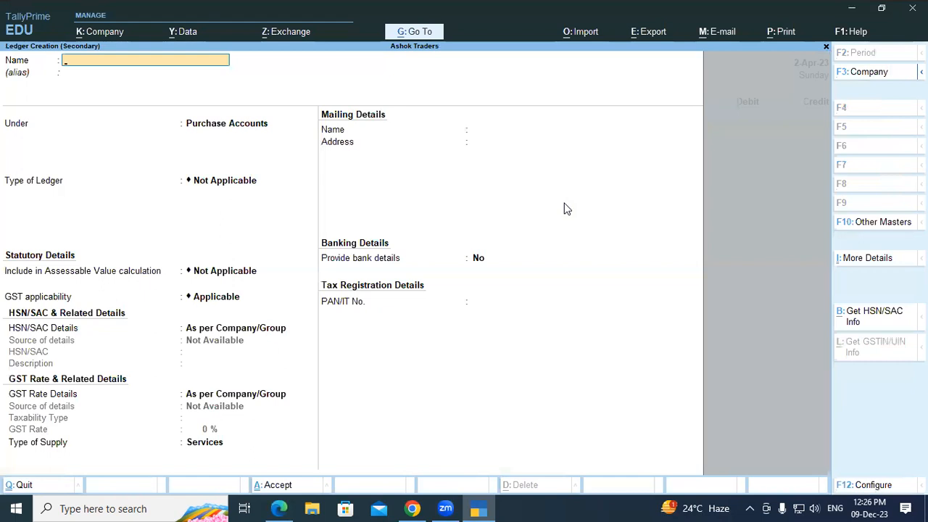
Step: Create the Shobha Enterprises ledger under Sundry Debtors and save it
key(ctrl+v)
key(Return)
key(Return)
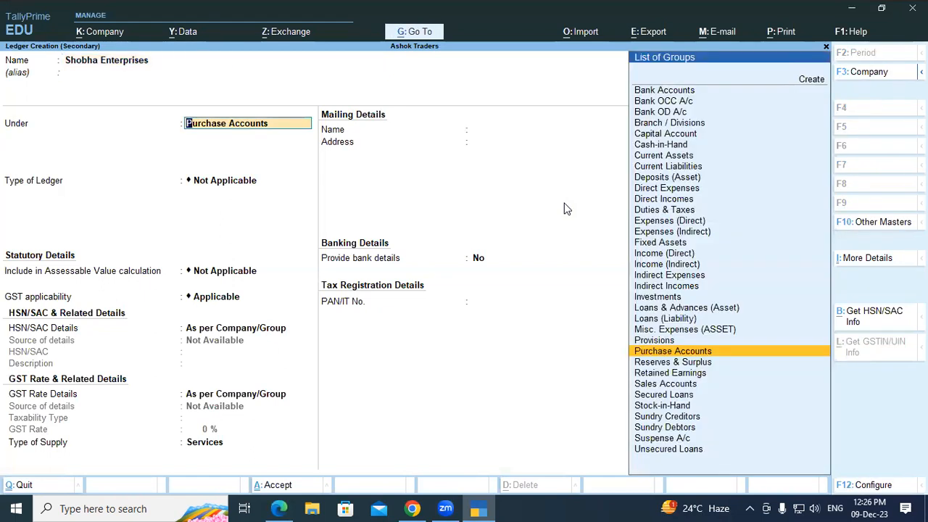
text(Sun)
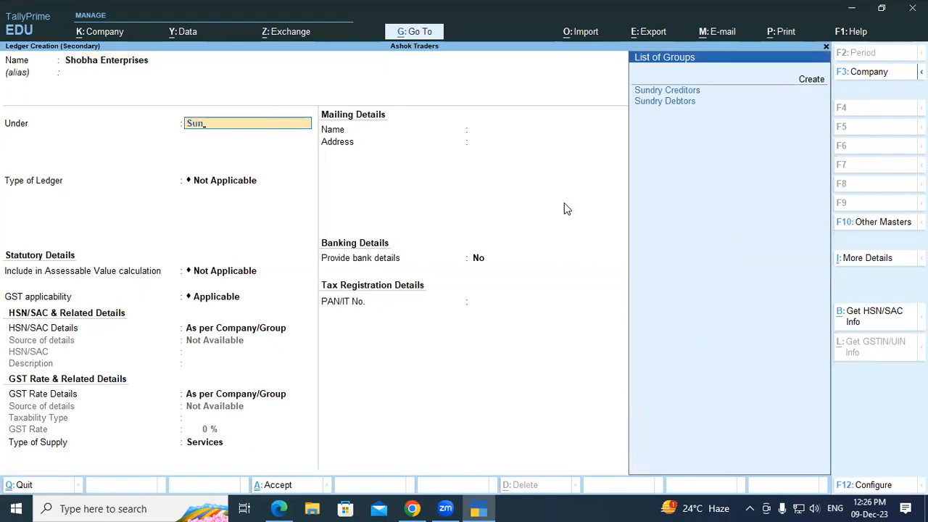
key(Down)
key(Down)
key(Return)
key(Return)
key(Return)
key(Return)
key(Return)
key(Return)
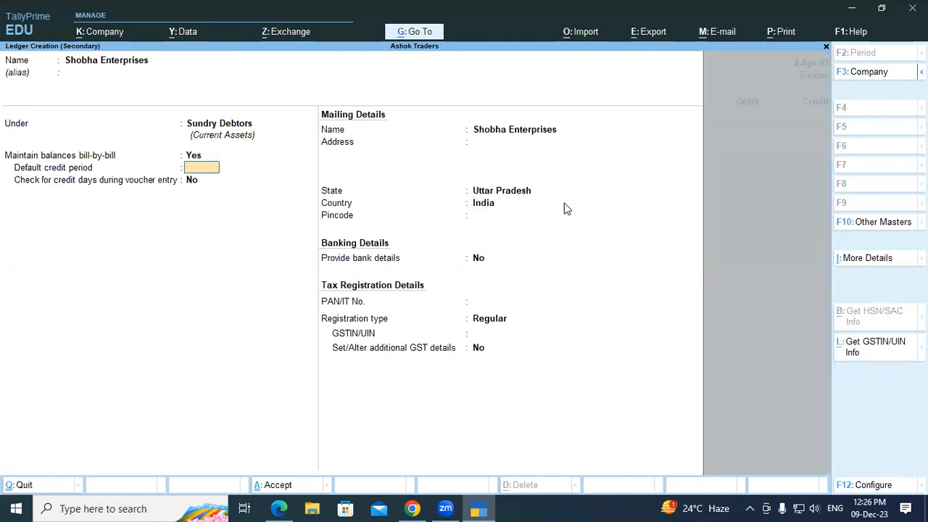
key(Return)
key(Return)
key(Return)
key(Return)
key(Return)
key(Return)
key(Return)
key(Return)
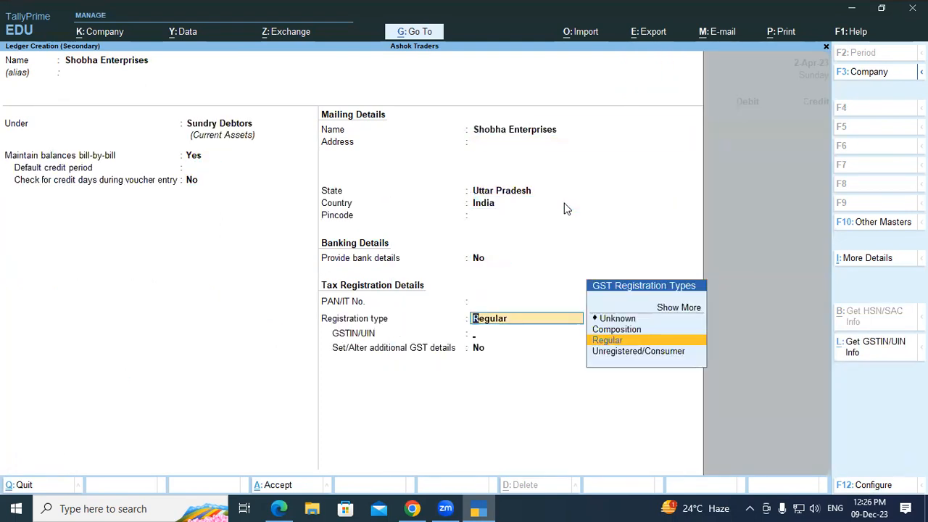
key(Return)
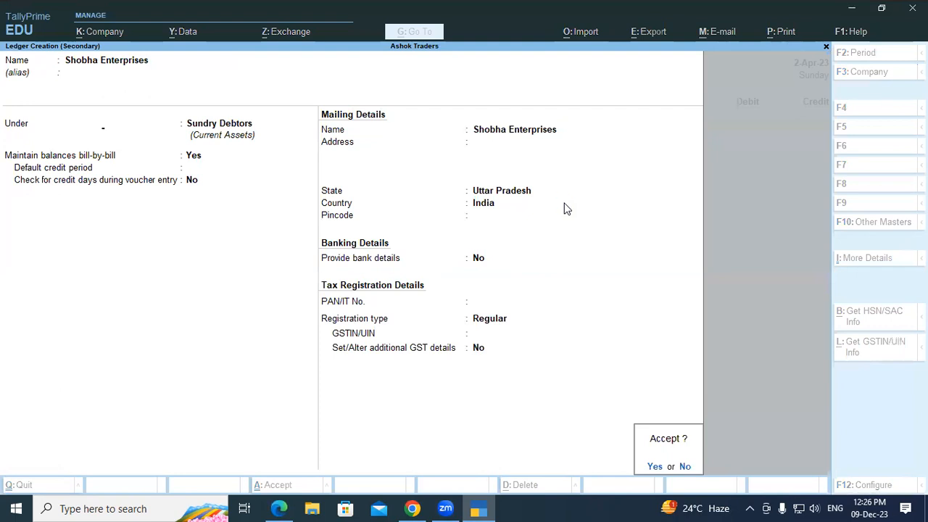
key(Return)
key(Return)
key(Return)
key(Return)
key(Return)
key(Return)
key(Return)
key(Return)
key(Return)
key(Return)
key(Return)
key(Return)
key(Return)
key(Return)
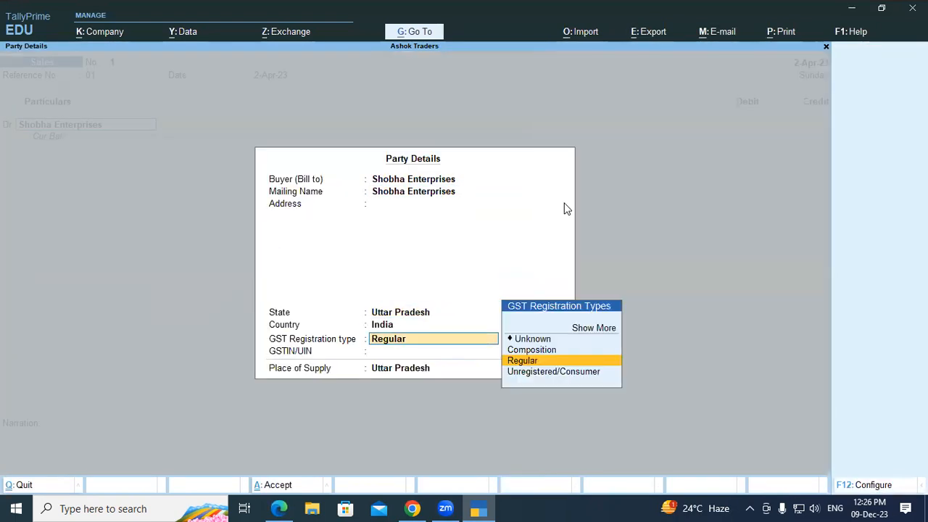
Step: Debit Shobha Enterprises 30,000 in the voucher as New Ref 1
key(Return)
key(Return)
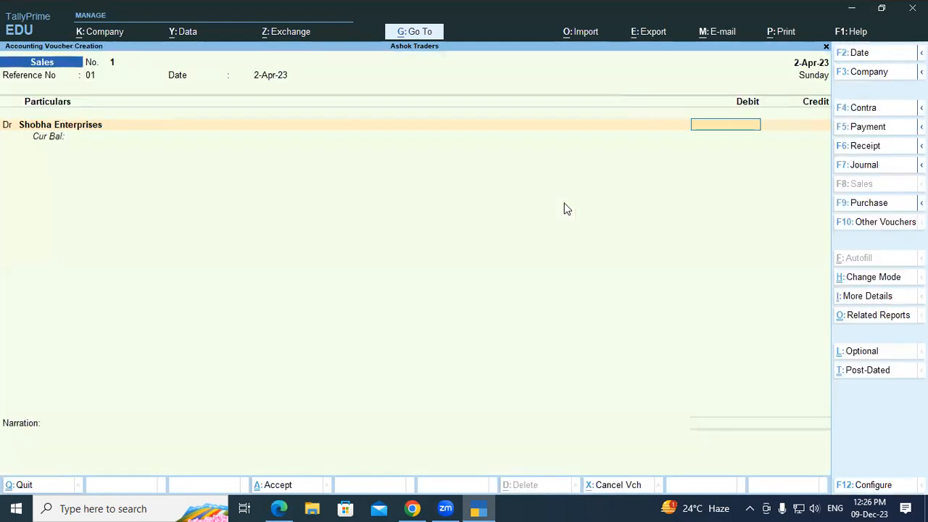
text(0,000)
key(Return)
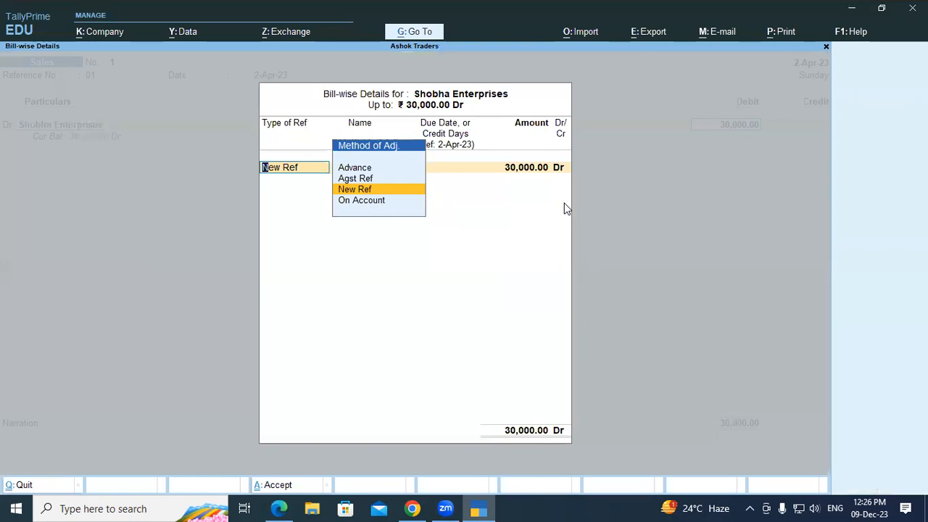
key(Return)
key(Return)
key(Return)
key(Return)
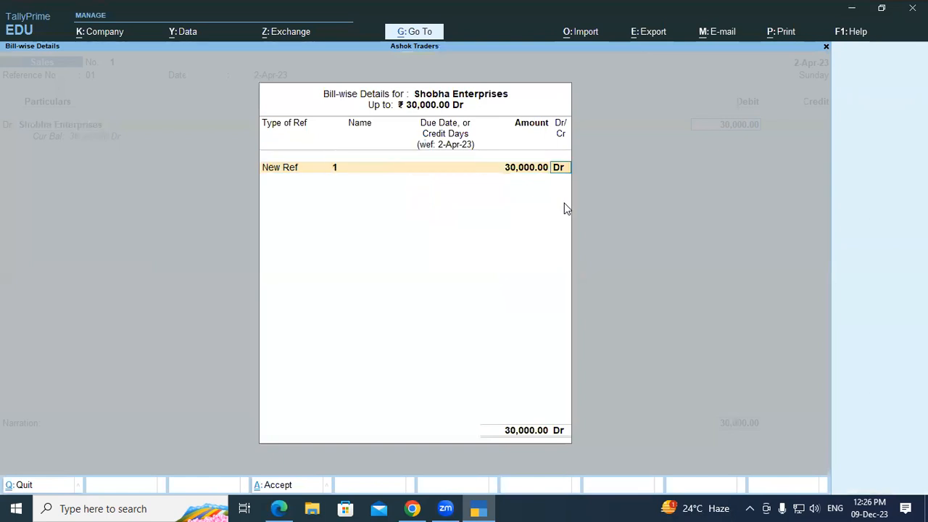
key(Return)
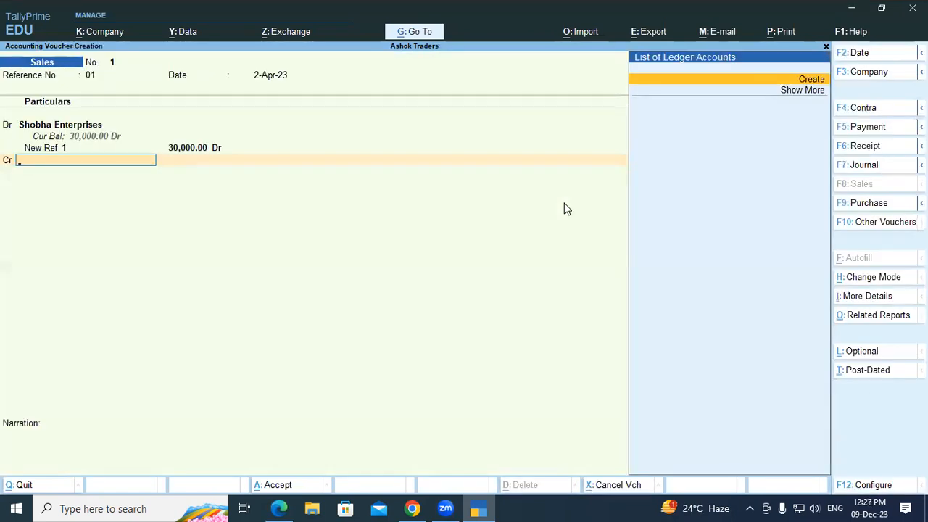
Step: Create a ledger named Sales Local A/c under Sales Accounts
key(alt+c)
text(Sales Local)
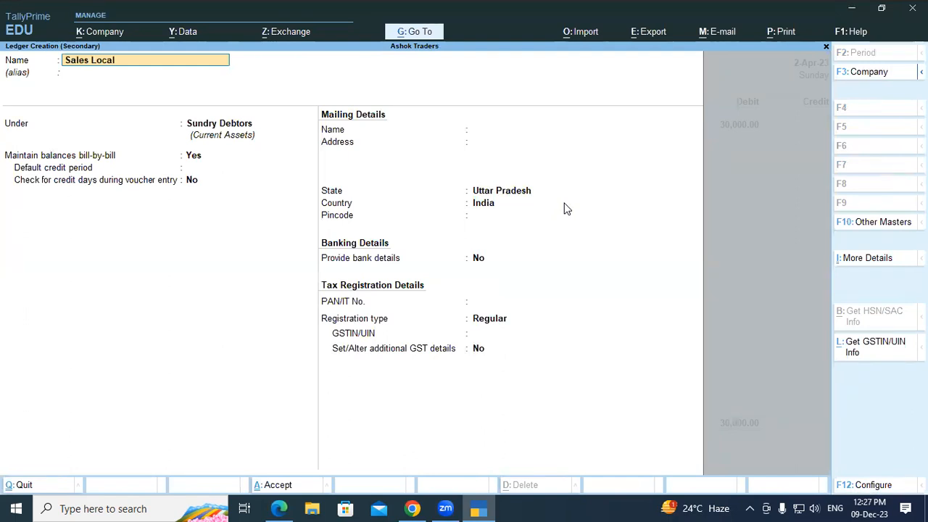
text( a/c)
key(Return)
key(Return)
text(Sales)
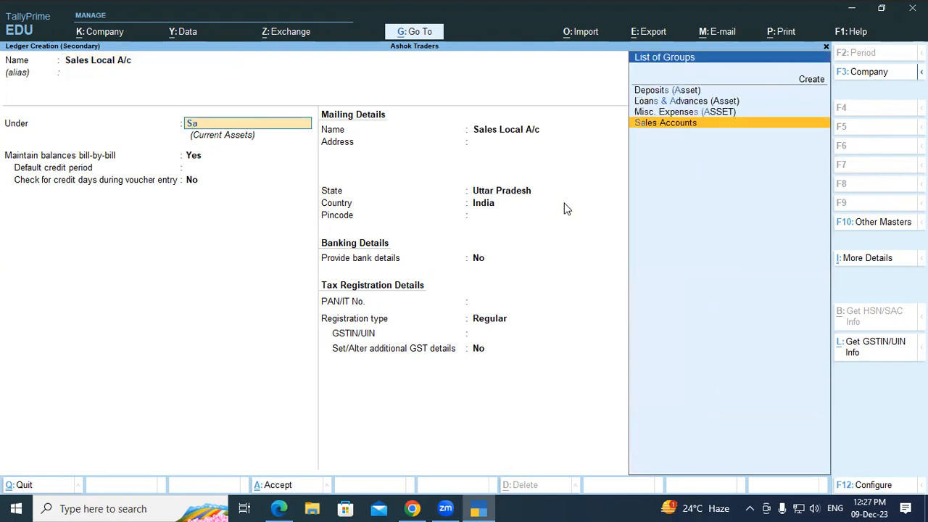
key(Return)
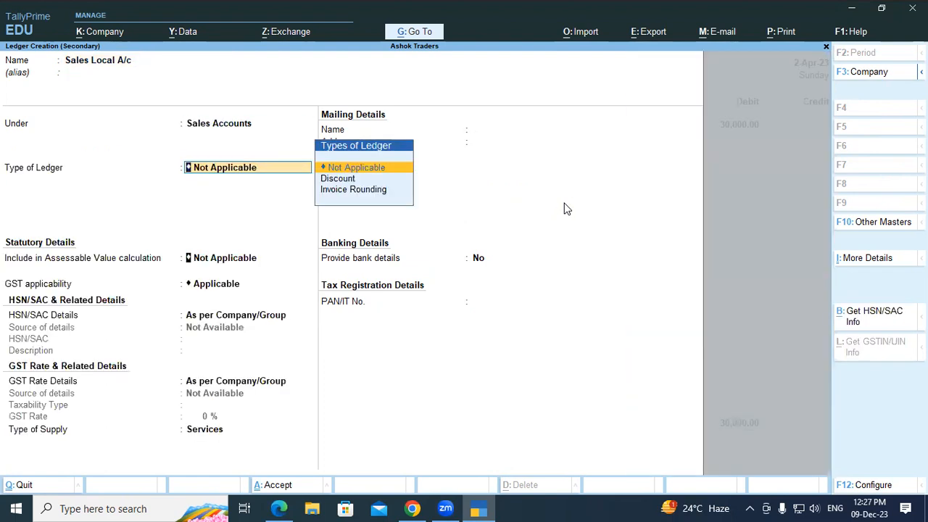
key(Return)
key(Return)
key(Return)
Step: Set Sales Local A/c's supply type to Goods, save it, and accept the 30,000 sales credit
key(Return)
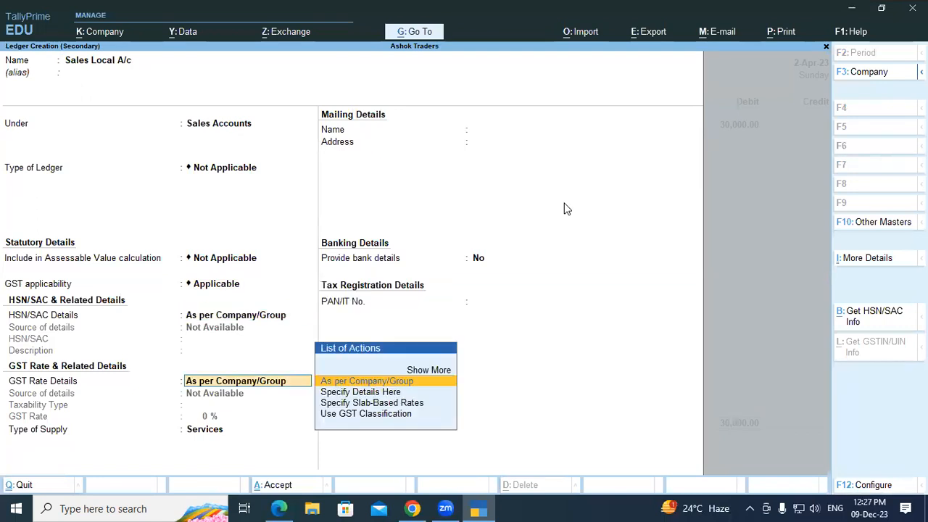
key(Return)
key(Up)
key(Return)
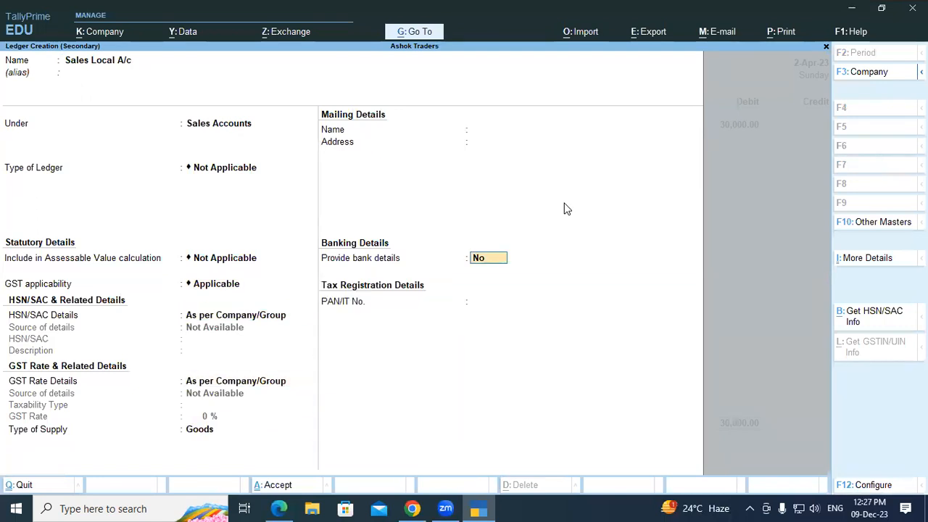
key(Return)
key(Return)
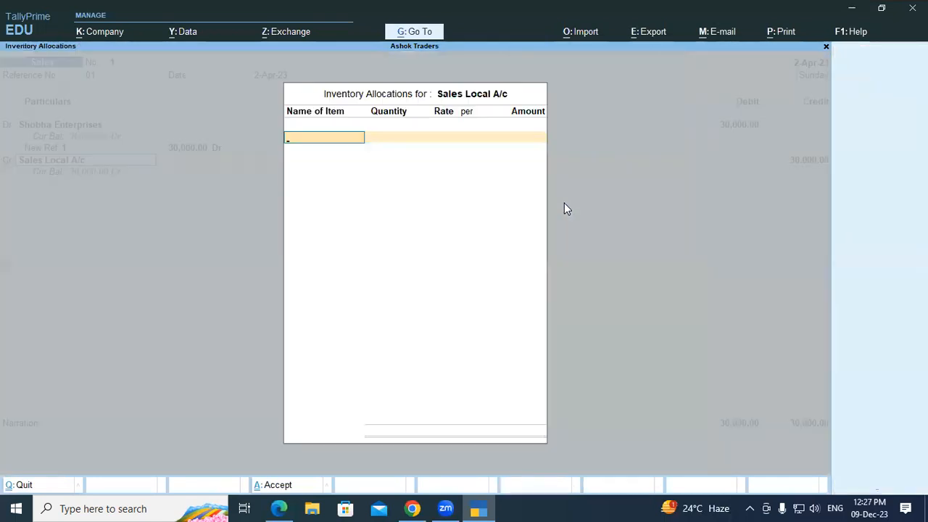
key(Escape)
key(Return)
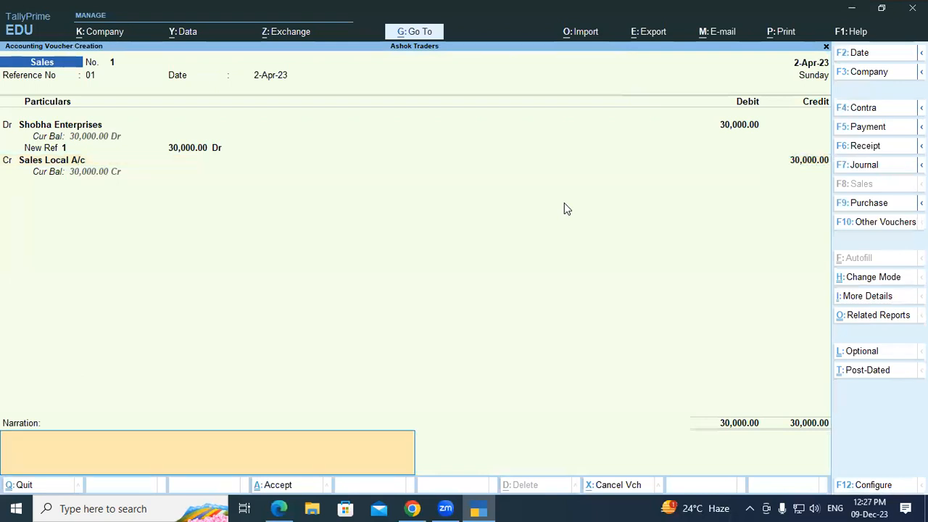
key(Return)
key(Return)
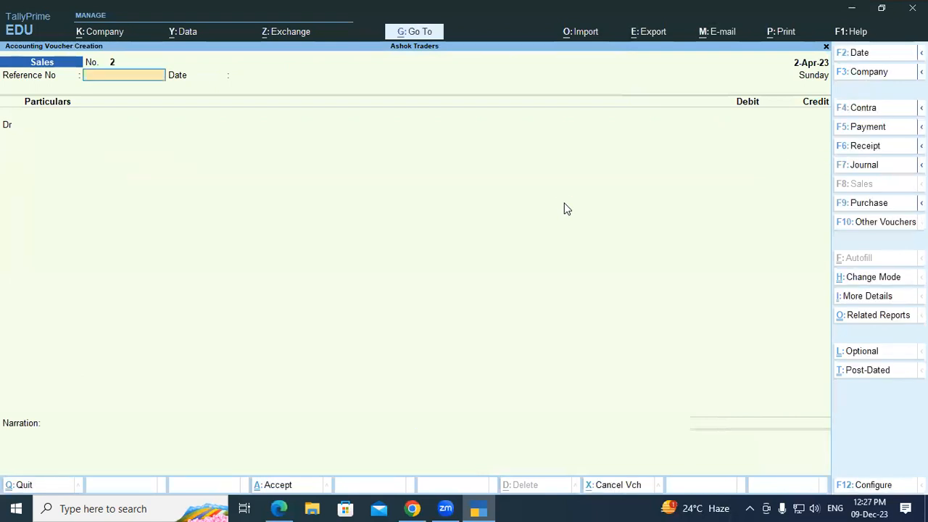
key(Escape)
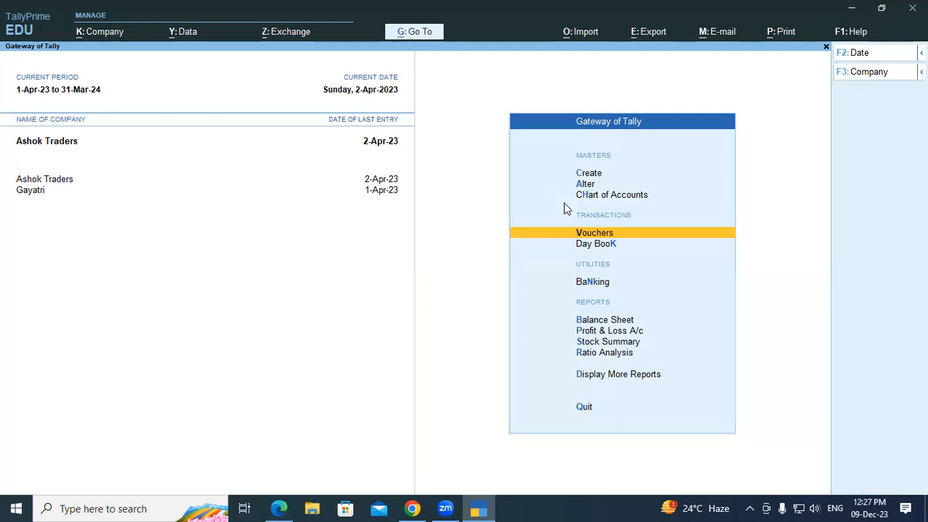
key(Down)
key(Down)
key(Down)
key(Return)
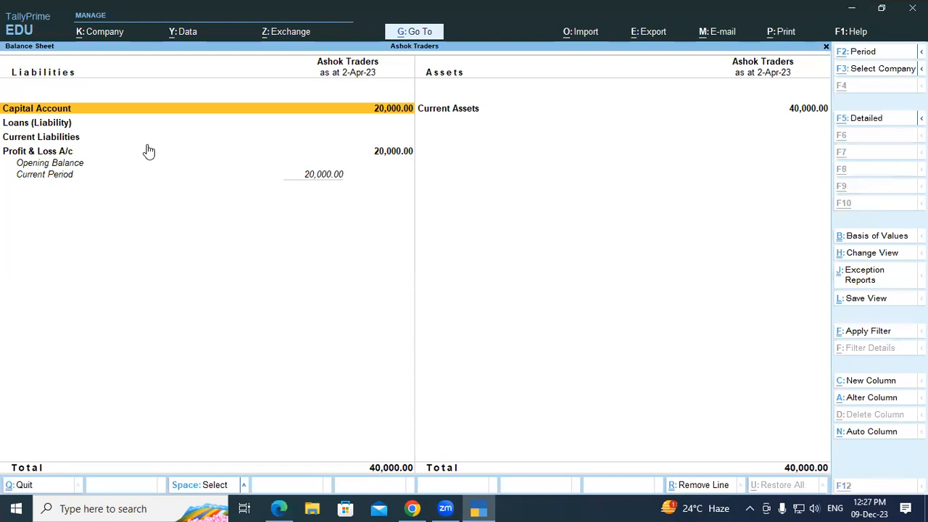
key(alt+F5)
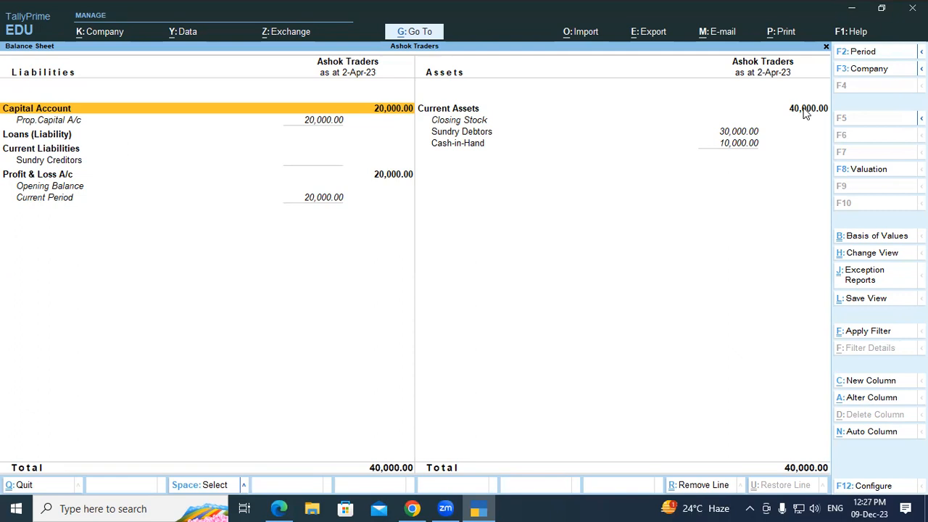
click(462, 137)
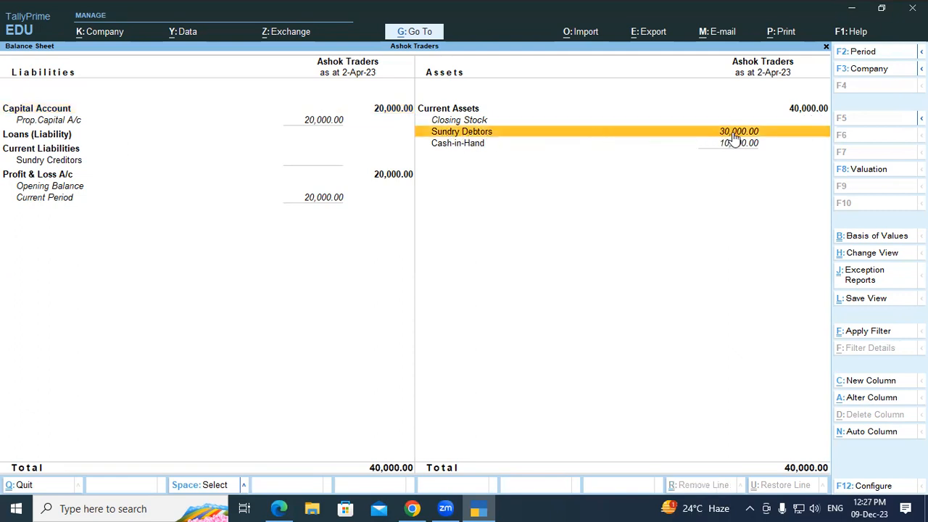
click(479, 148)
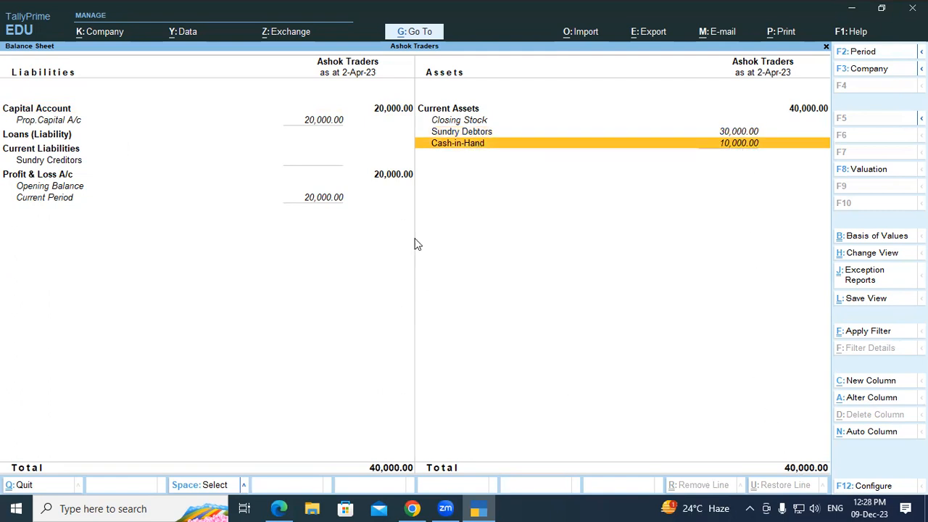
click(392, 178)
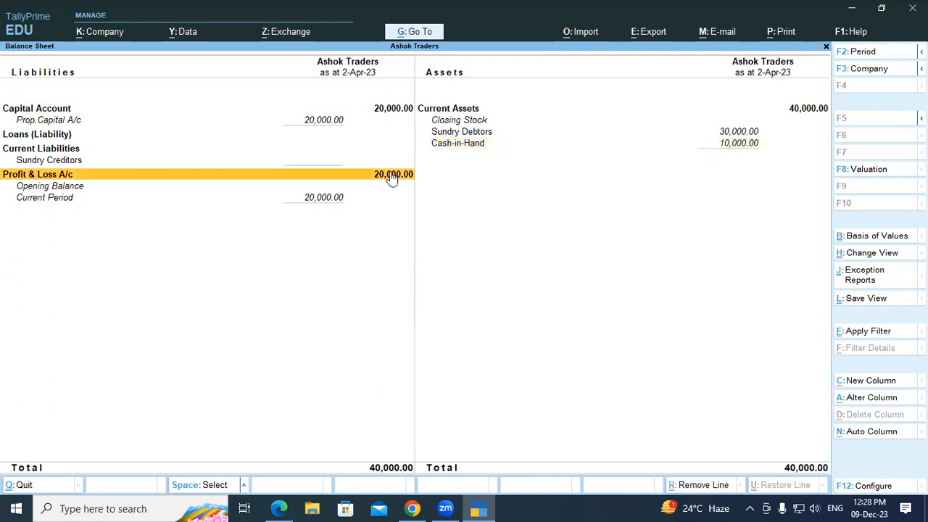
key(Escape)
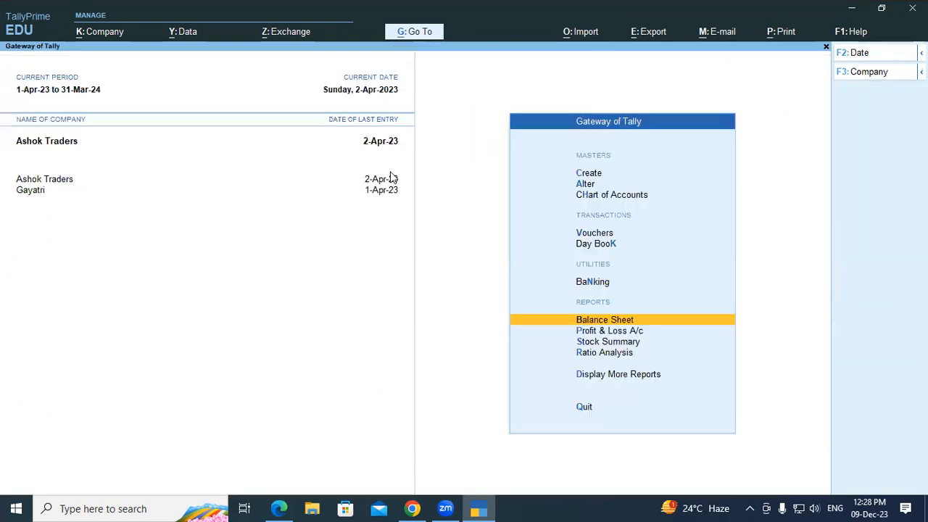
key(Down)
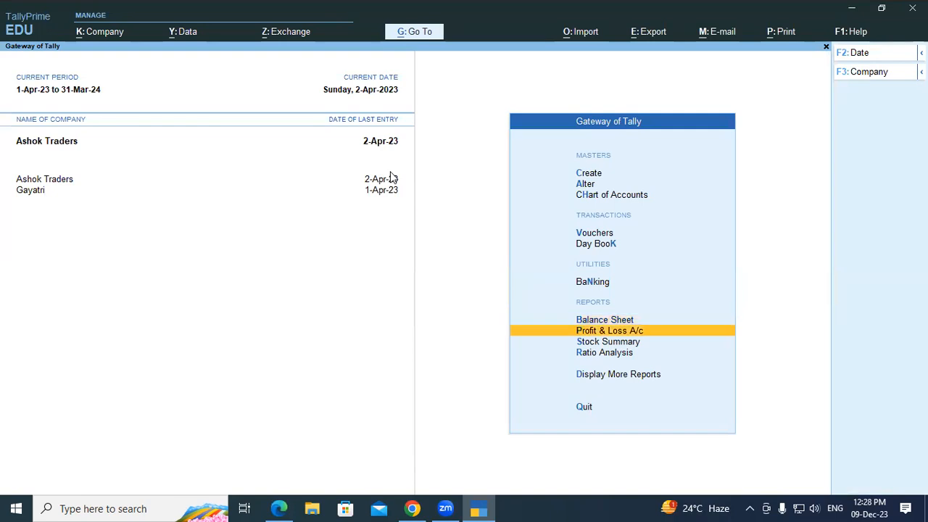
key(Return)
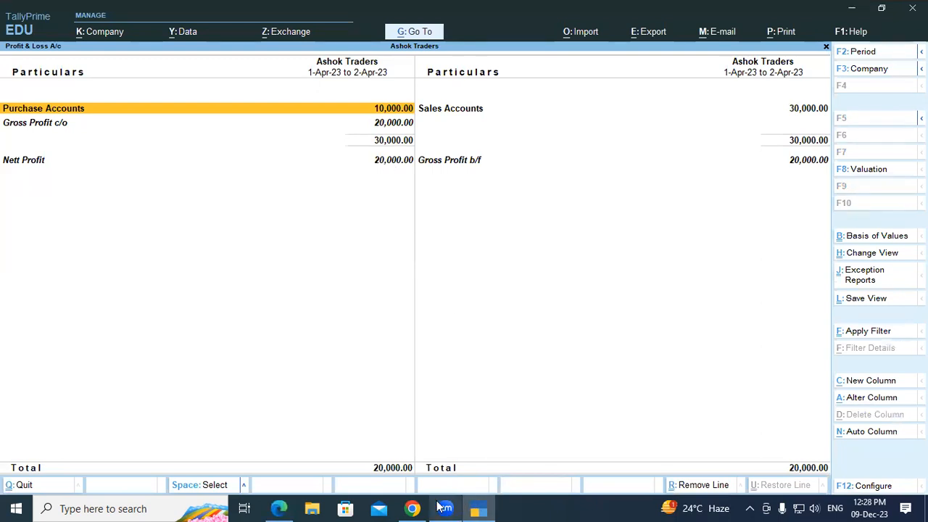
click(411, 508)
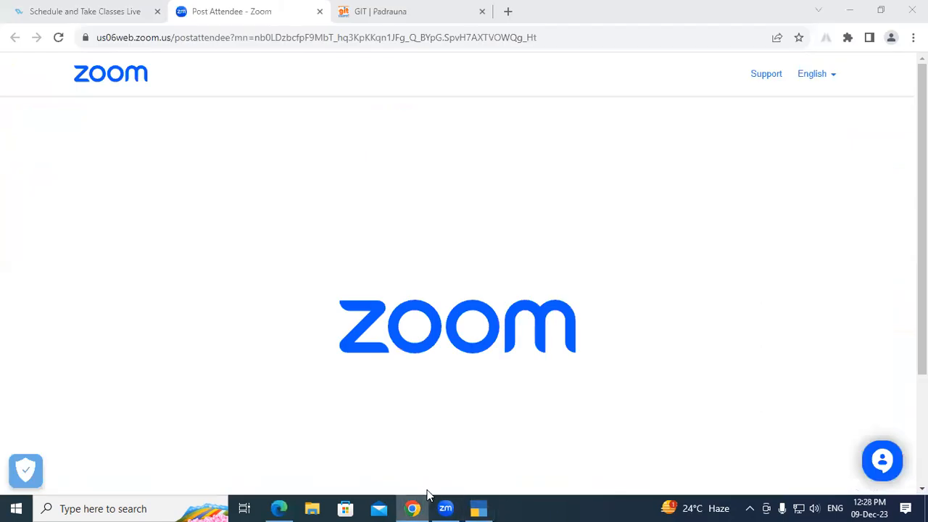
click(472, 507)
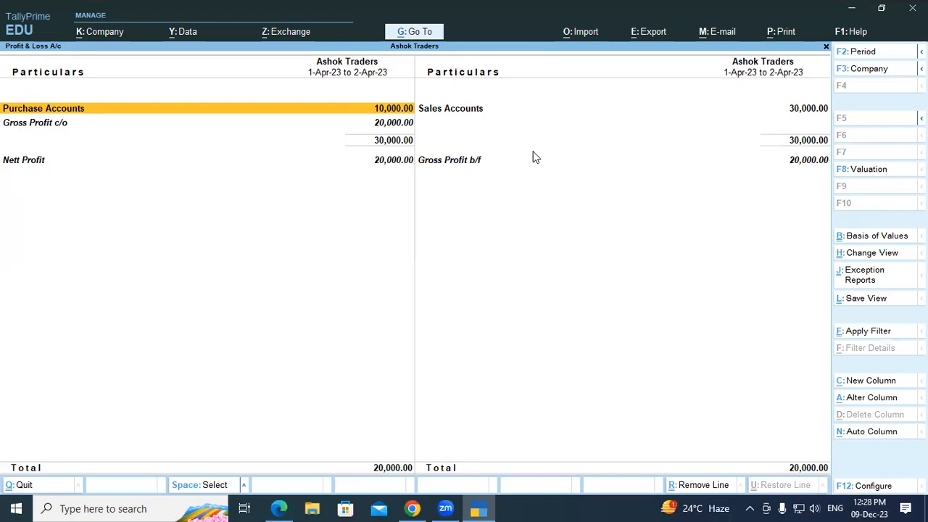
key(Escape)
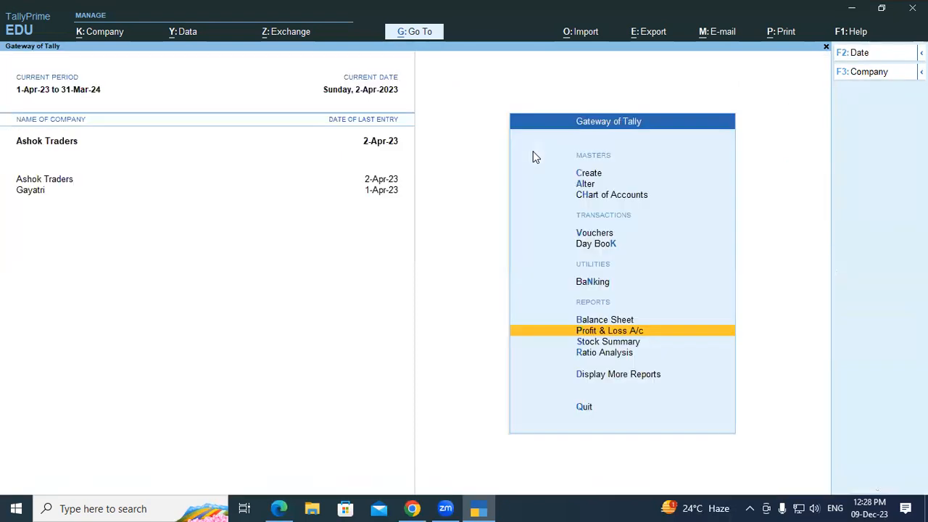
click(591, 319)
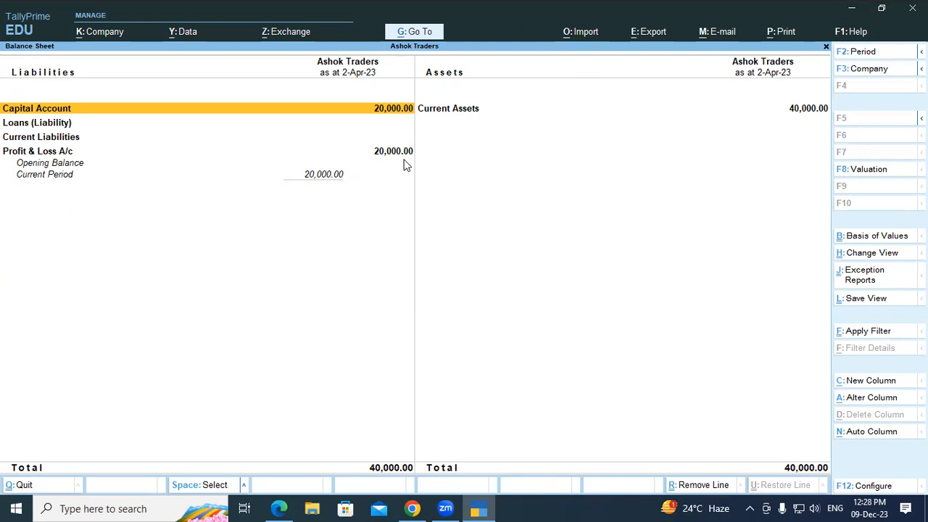
key(Escape)
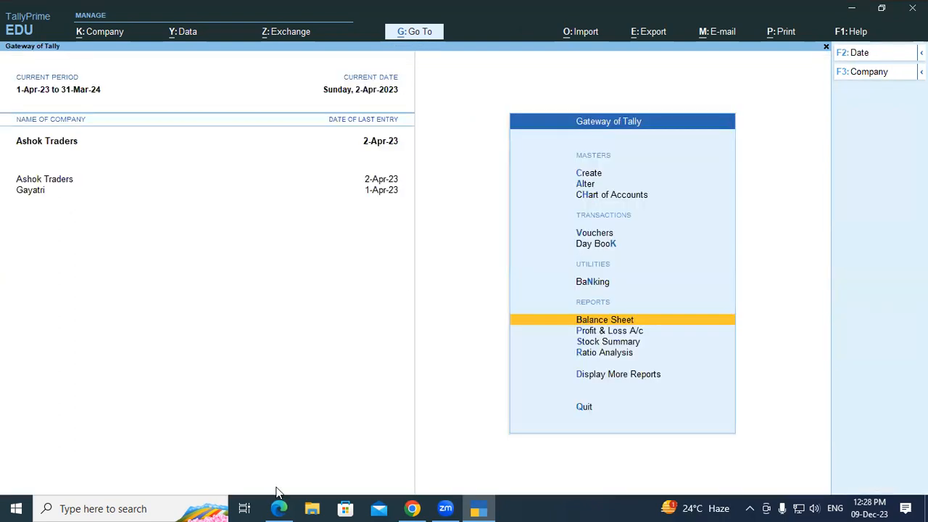
click(279, 508)
click(416, 293)
drag(258, 289, 780, 290)
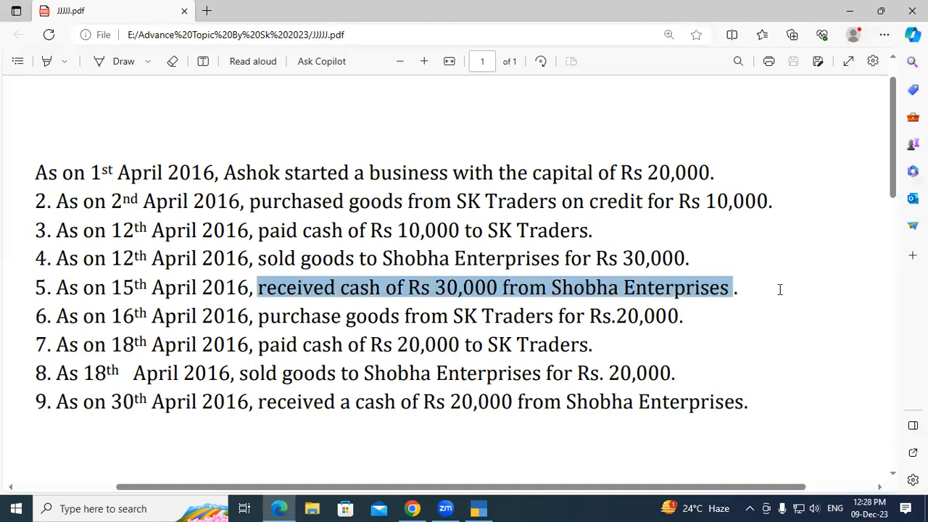
click(781, 290)
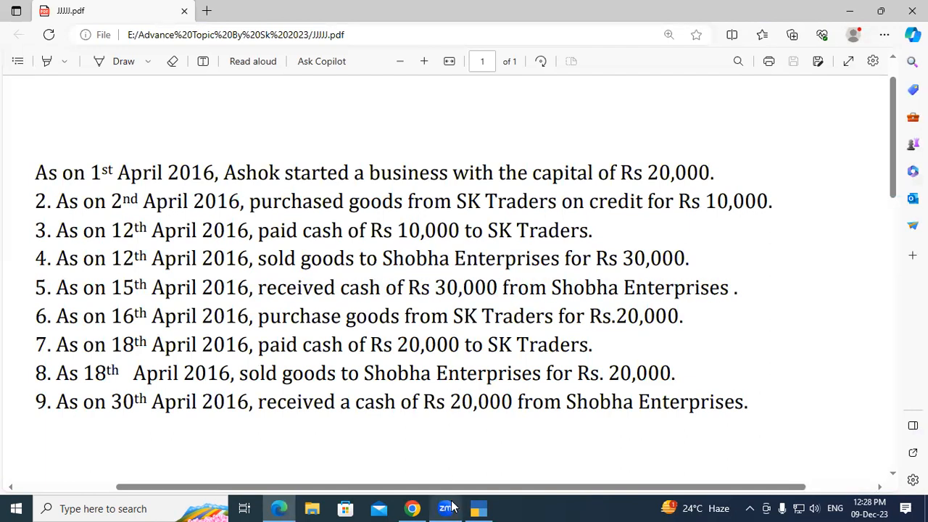
click(478, 508)
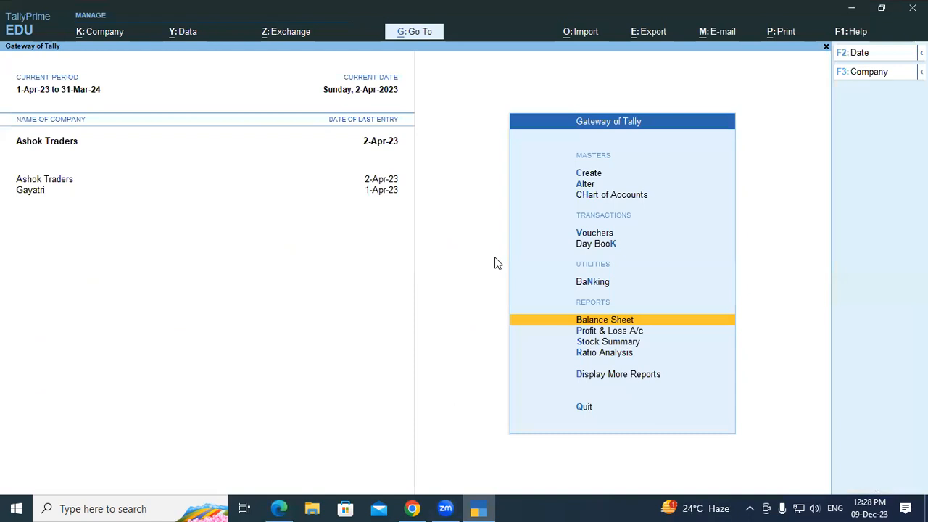
key(Up)
key(Up)
key(Up)
Step: Save a Receipt voucher crediting Shobha Enterprises 30,000 against bill 1 and debiting Cash
key(Return)
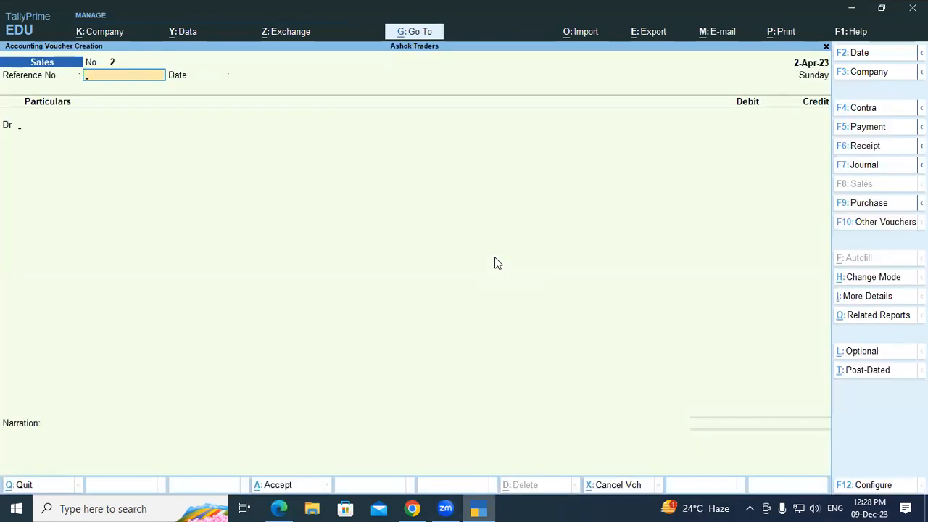
key(F6)
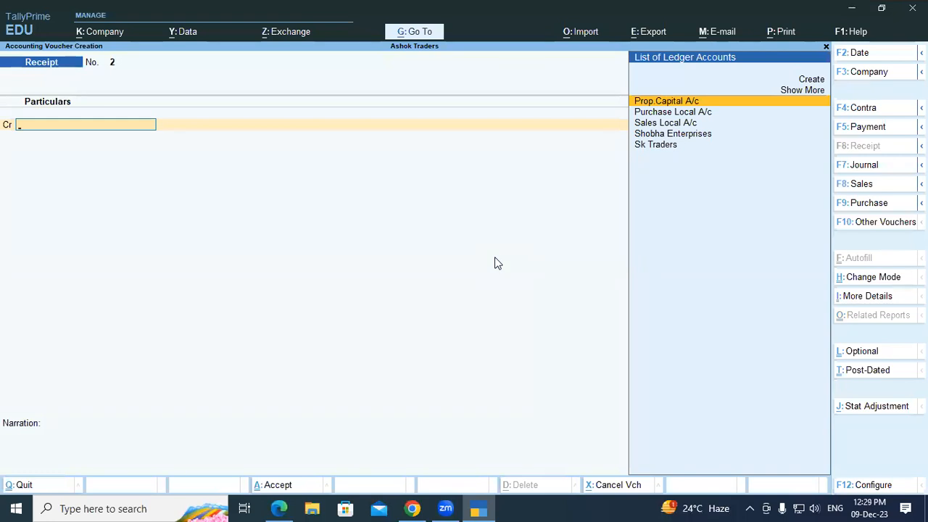
key(Down)
key(Down)
key(Down)
key(Return)
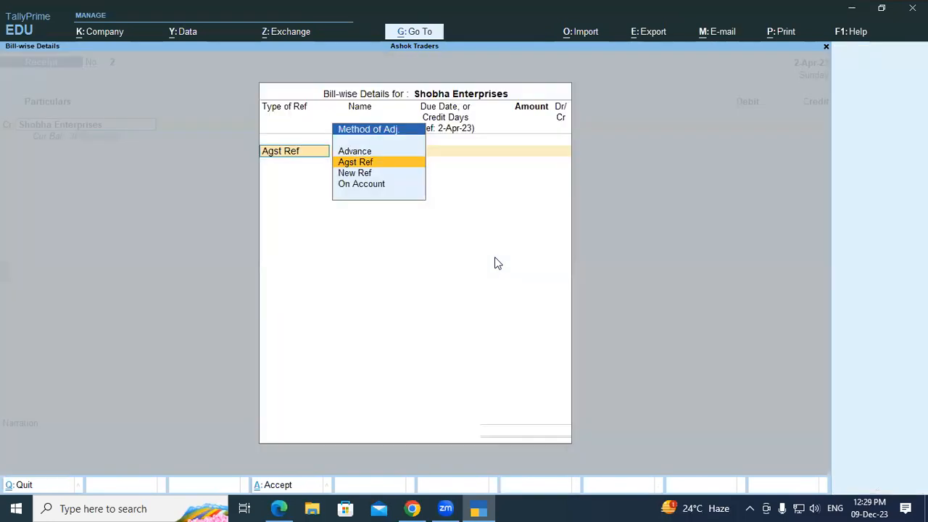
key(Return)
key(Return)
key(Return)
key(Return)
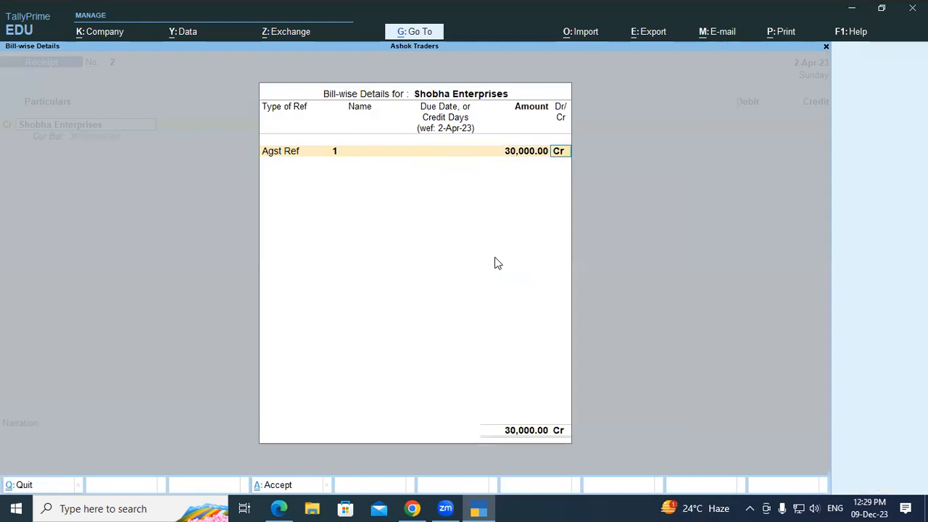
key(Return)
key(Return)
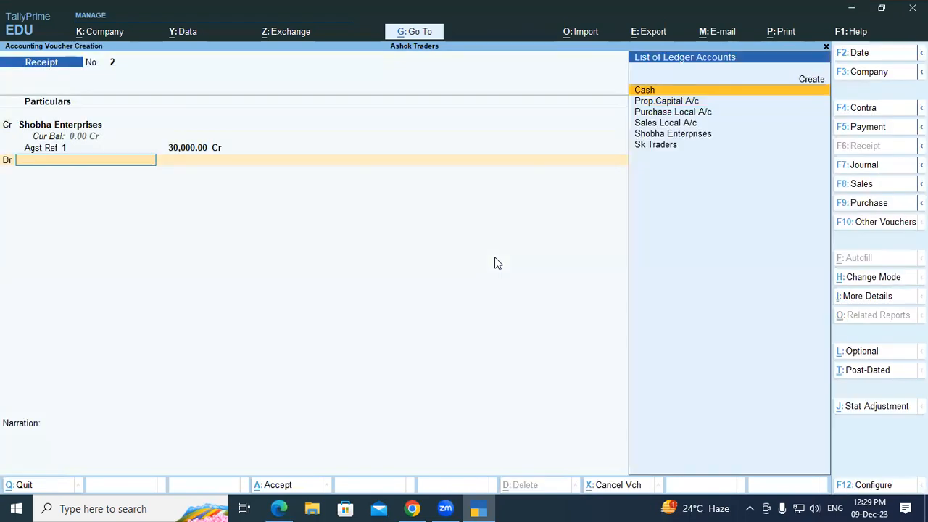
text(Cash)
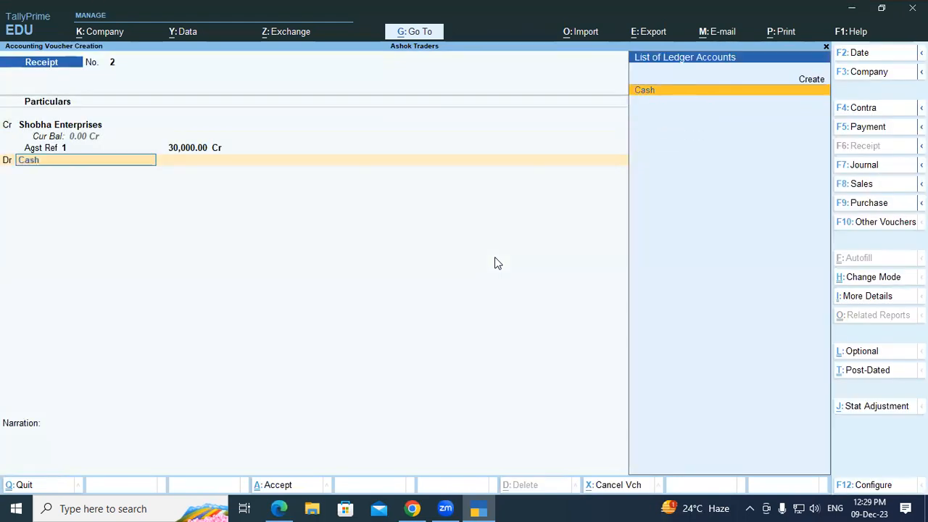
key(Return)
key(Return)
key(Return)
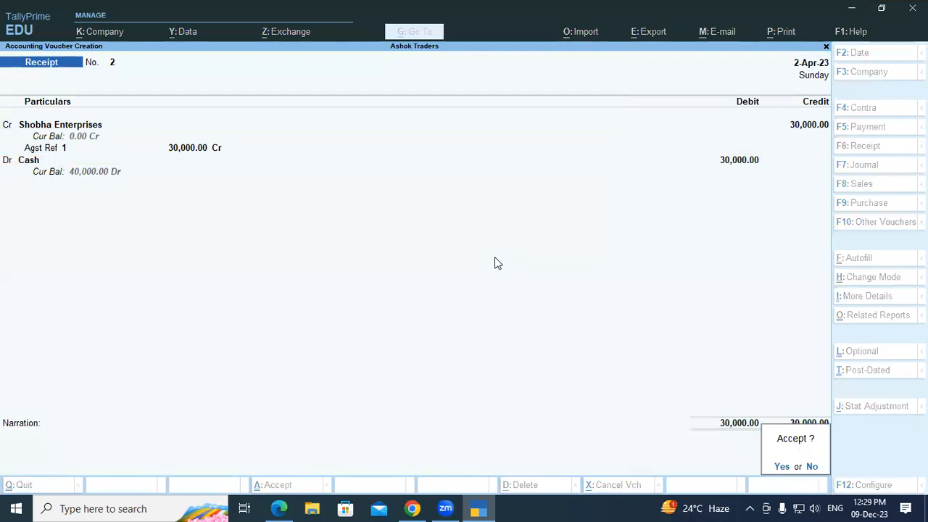
key(y)
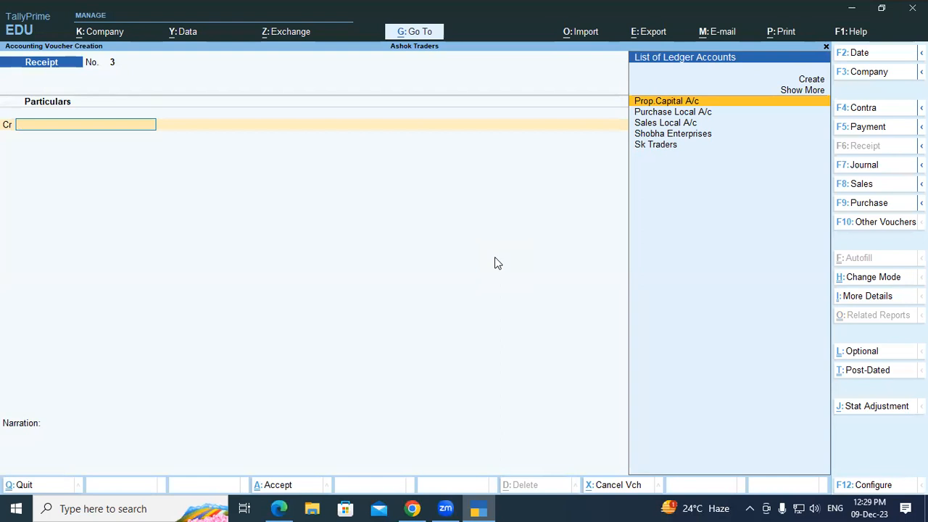
Step: Discard the blank Receipt voucher No. 3 and move to Balance Sheet in Gateway
key(Escape)
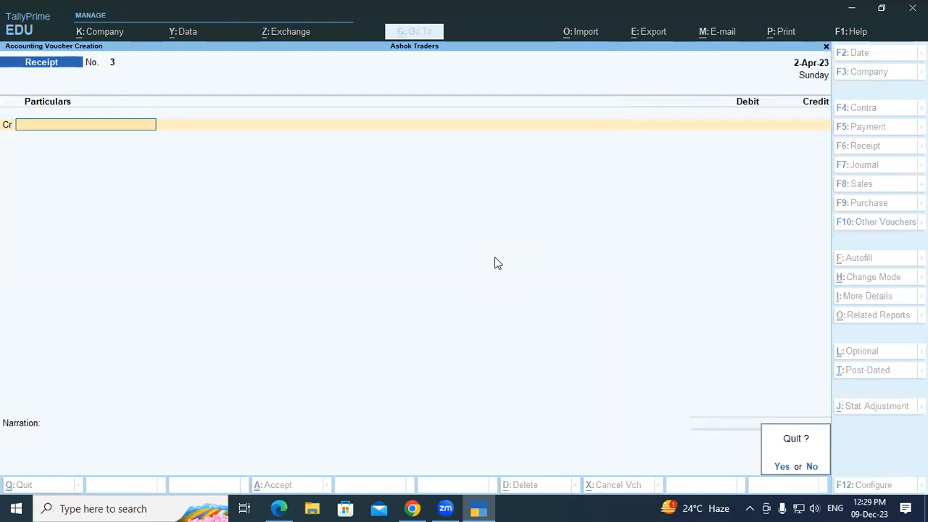
key(y)
key(Down)
key(Down)
key(Down)
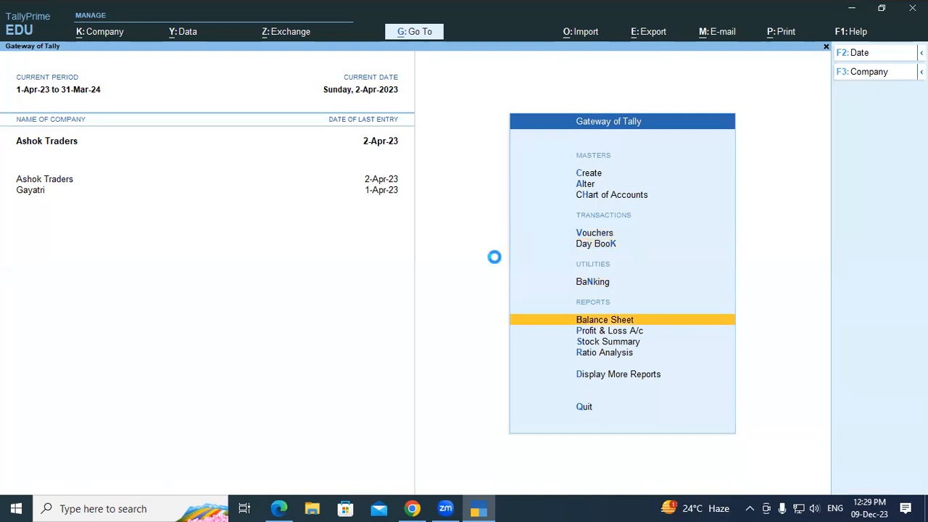
Step: View the detailed Balance Sheet: Sundry Debtors cleared, Cash-in-Hand 40,000, totals 40,000
key(Return)
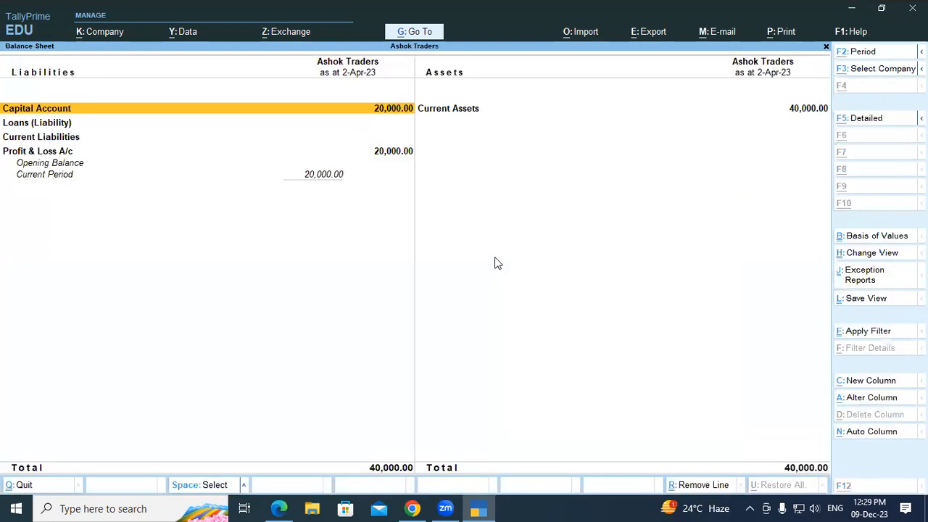
key(alt+F5)
key(Right)
key(Down)
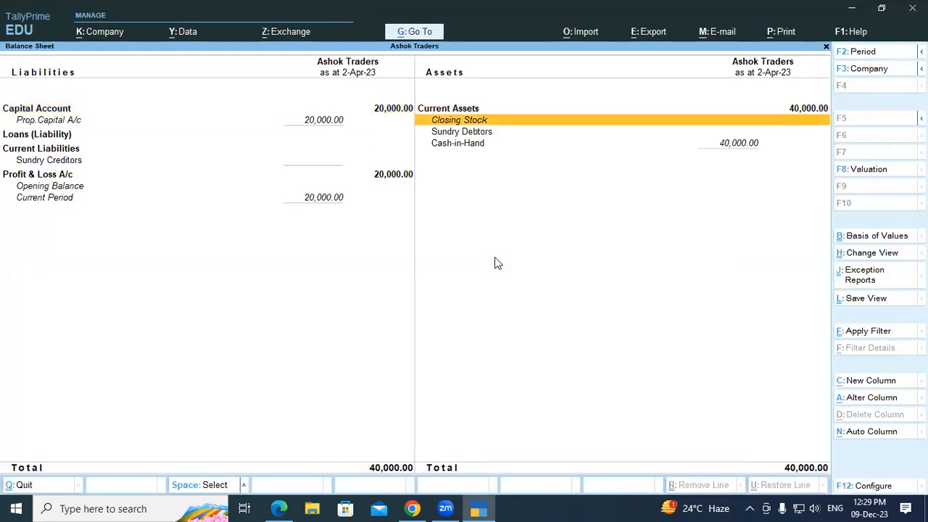
key(Down)
key(Down)
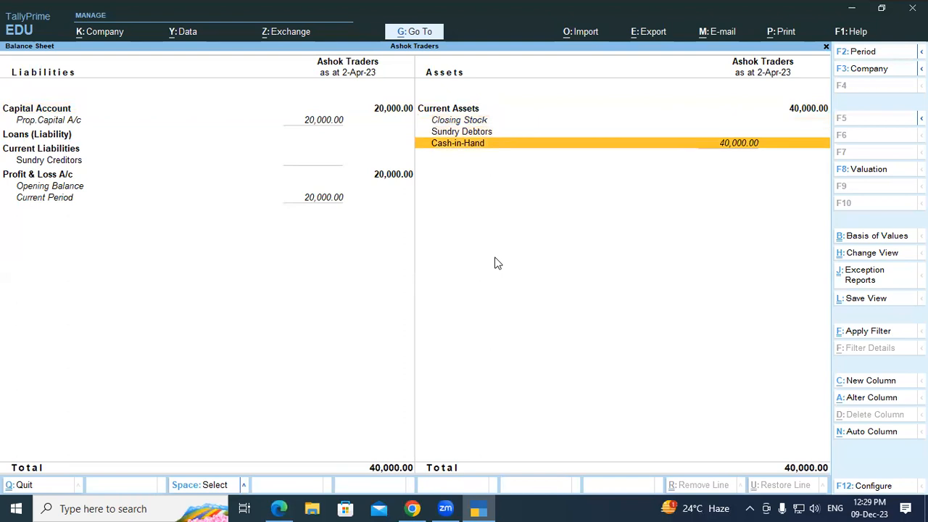
key(Up)
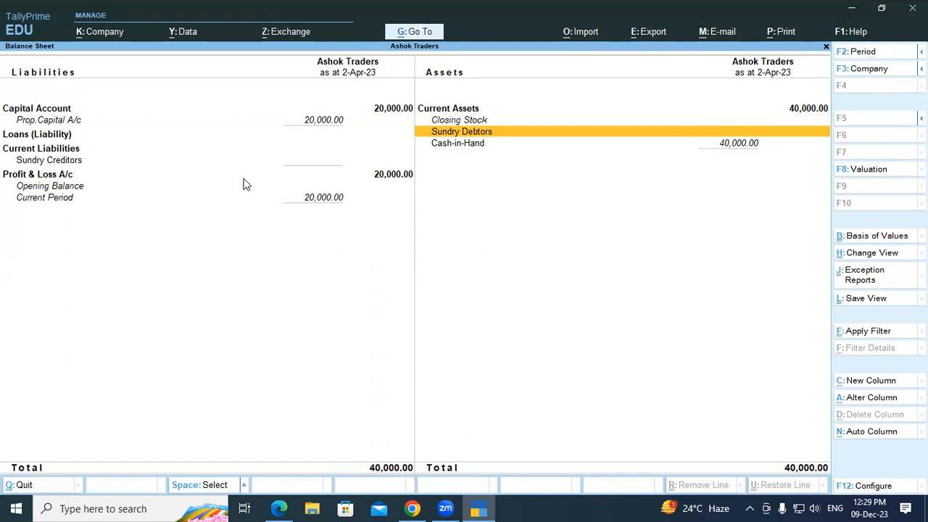
key(Escape)
click(278, 508)
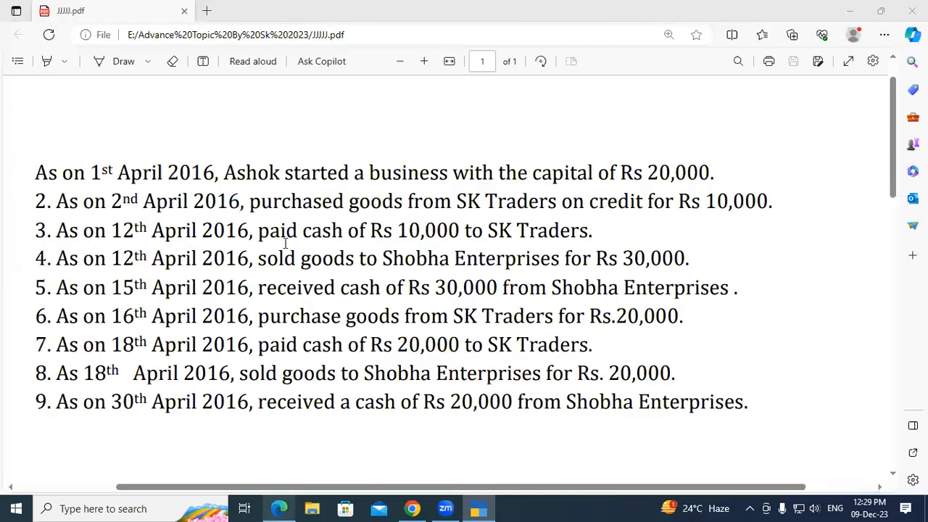
drag(259, 317, 701, 316)
click(566, 316)
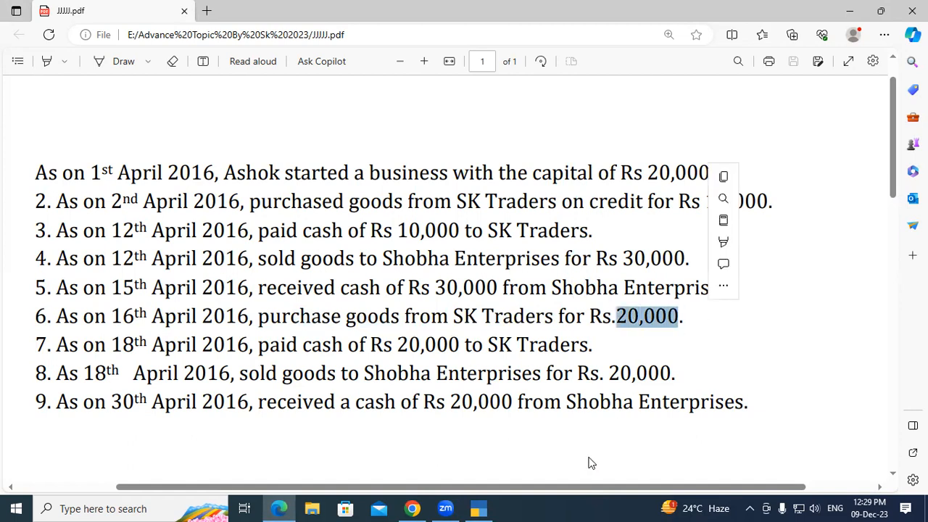
click(477, 508)
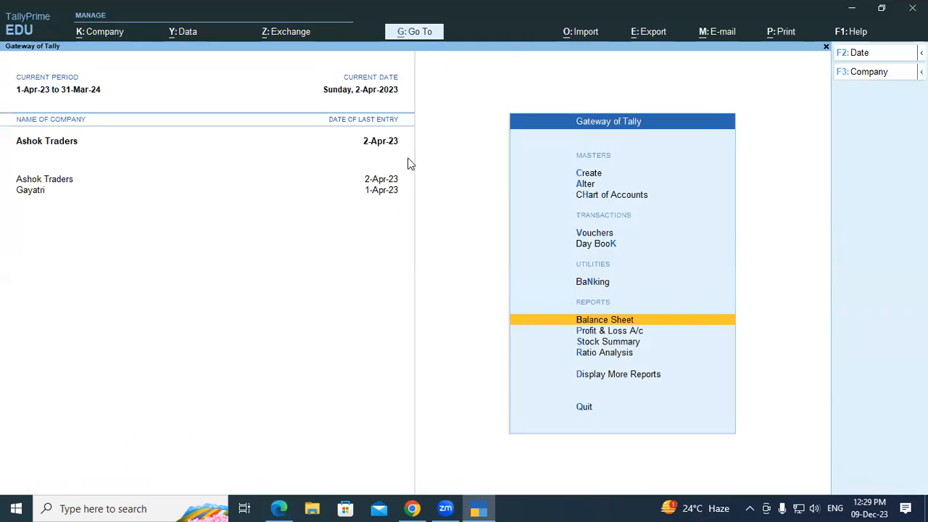
Step: Open a Purchase voucher (F9) in As Voucher mode
key(Up)
key(Up)
key(Up)
key(Return)
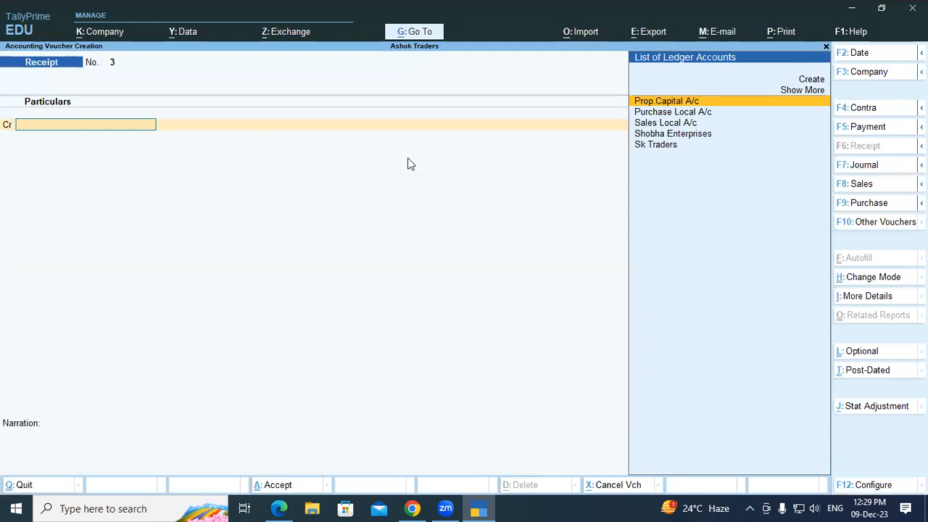
key(F9)
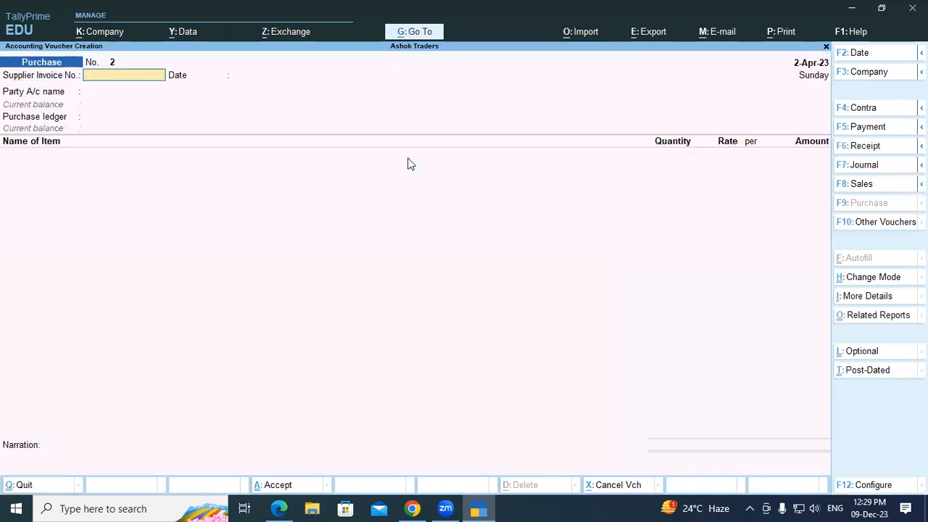
key(ctrl+h)
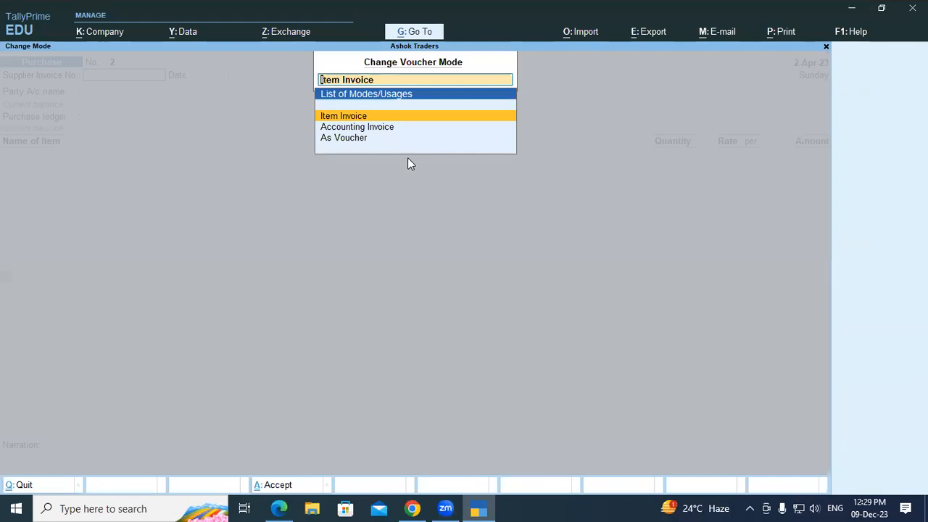
key(Down)
key(Down)
key(Return)
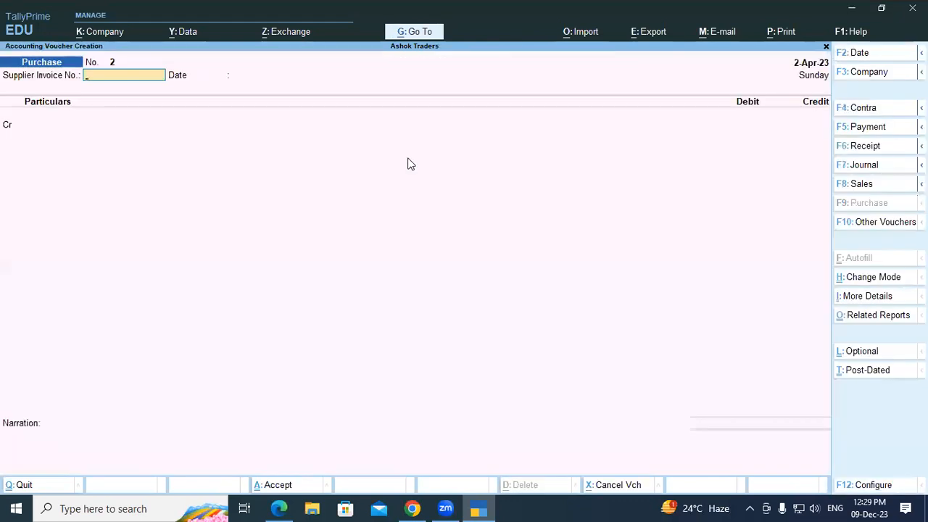
Step: Enter supplier invoice 02 and credit Sk Traders 20,000 as a new bill reference
text(02)
key(Return)
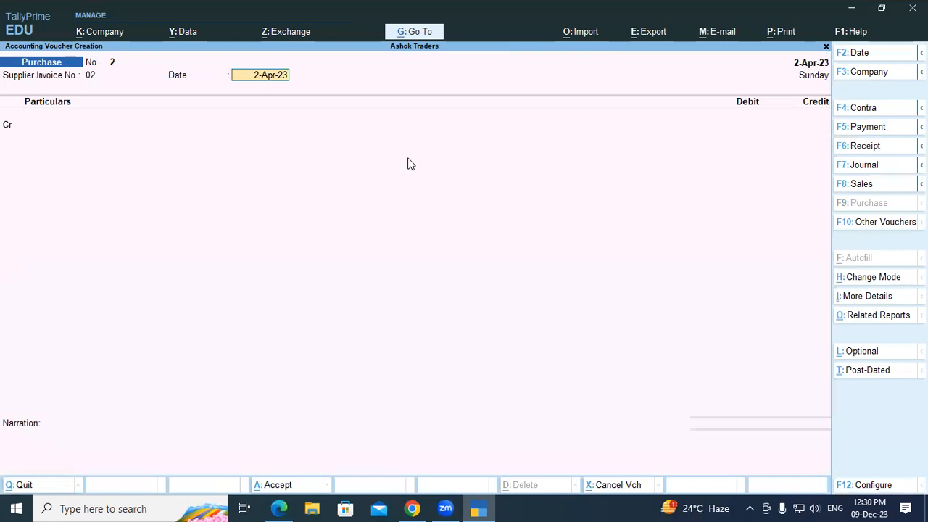
key(Return)
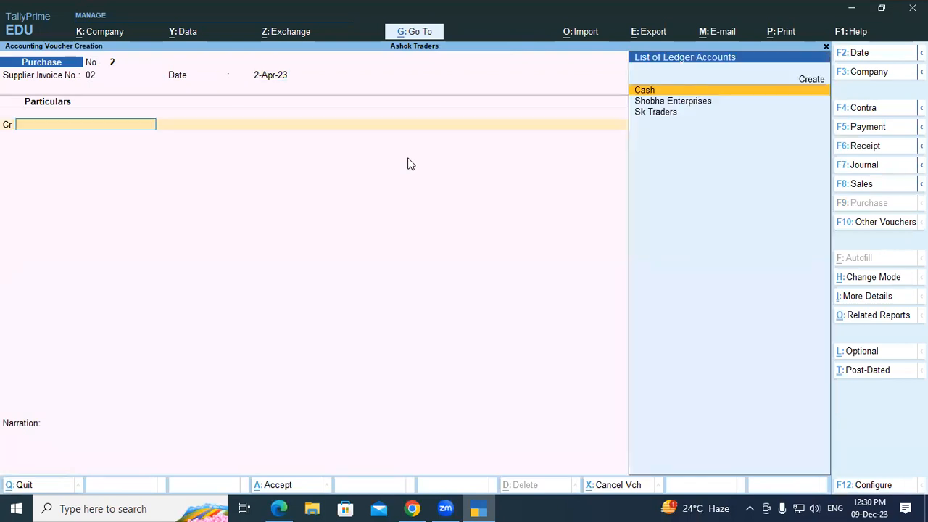
key(Down)
key(Down)
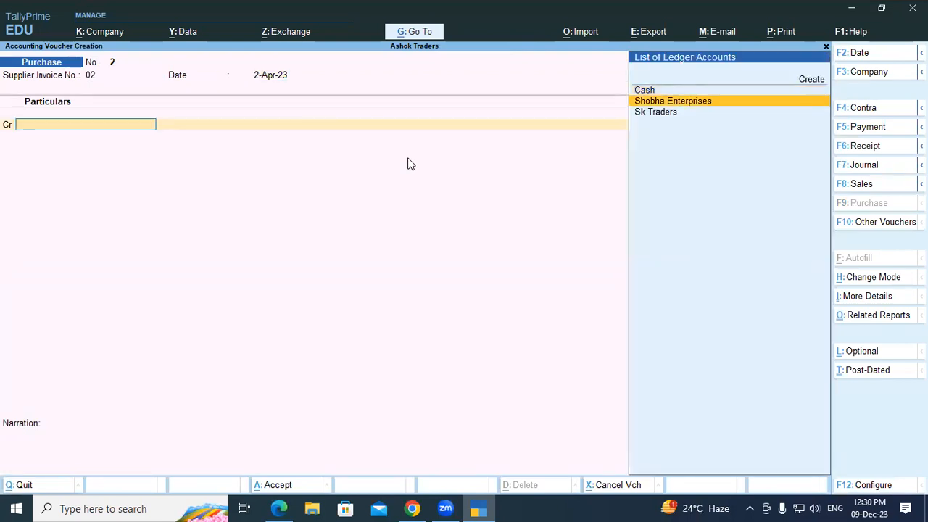
key(Return)
key(Return)
key(Return)
key(Return)
key(Return)
key(Return)
key(Return)
key(Return)
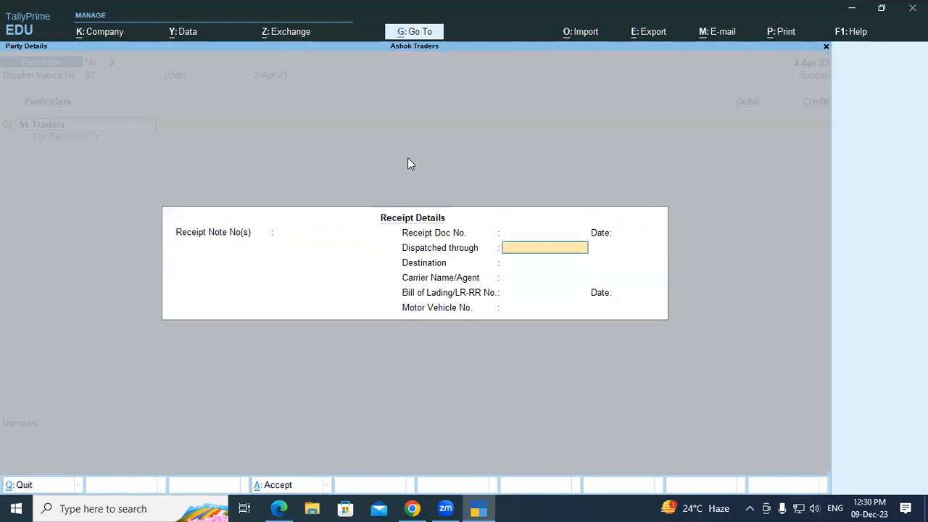
key(Return)
key(Return)
key(Return)
key(Return)
key(Return)
key(Return)
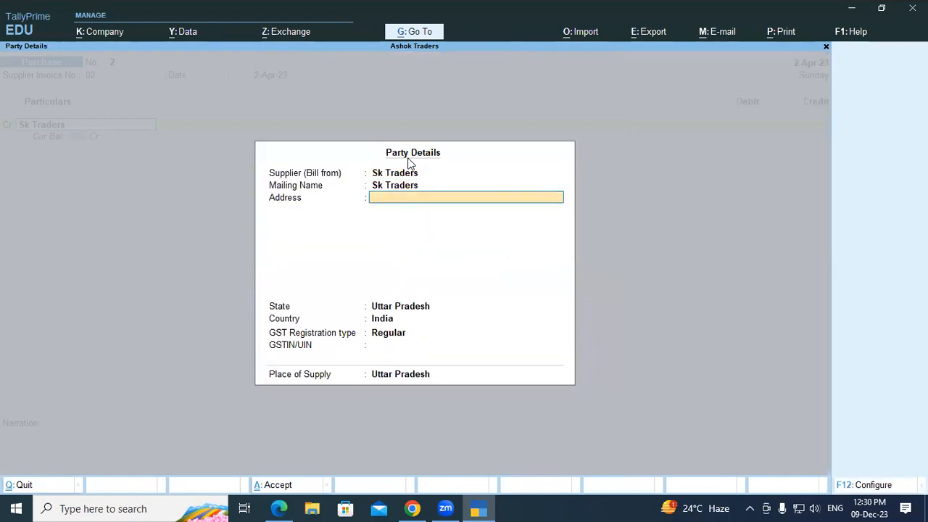
text(200000.00)
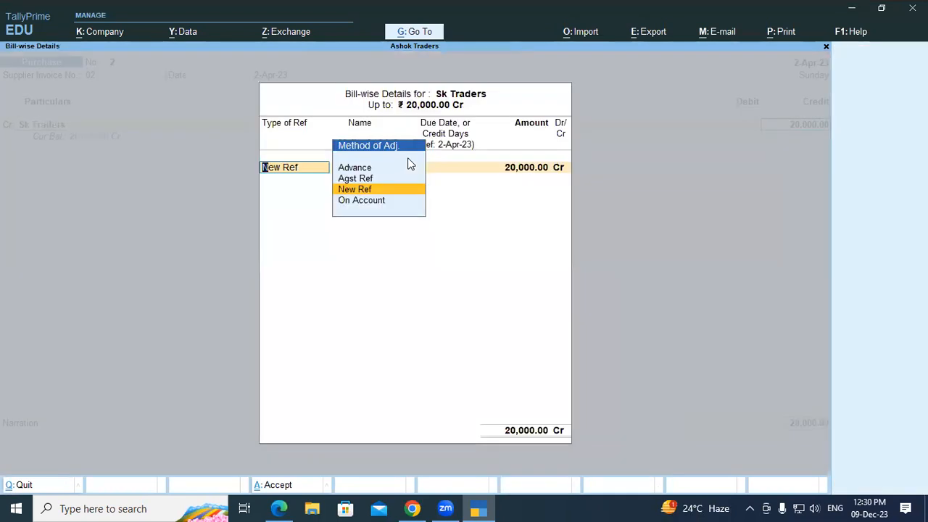
key(Return)
key(Return)
key(Return)
key(Return)
key(Return)
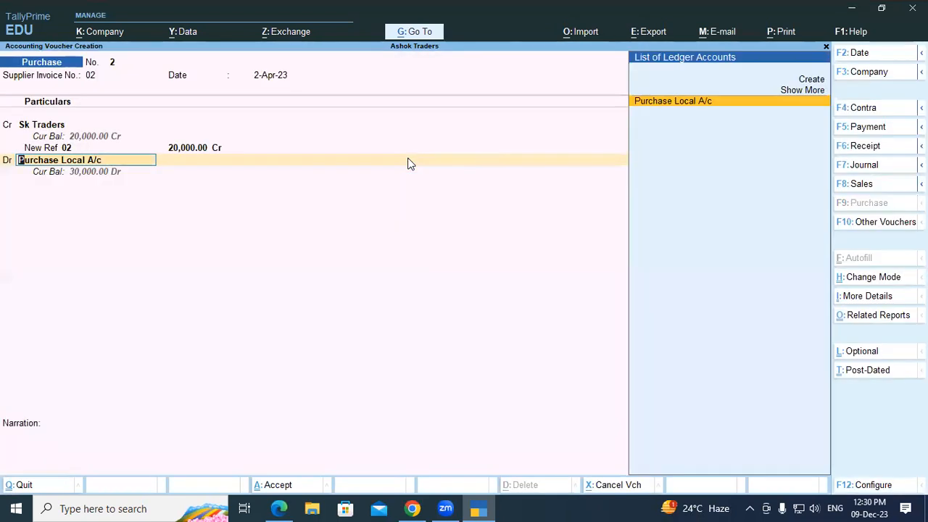
Step: Debit Purchase Local A/c 20,000 and save the purchase voucher
key(Return)
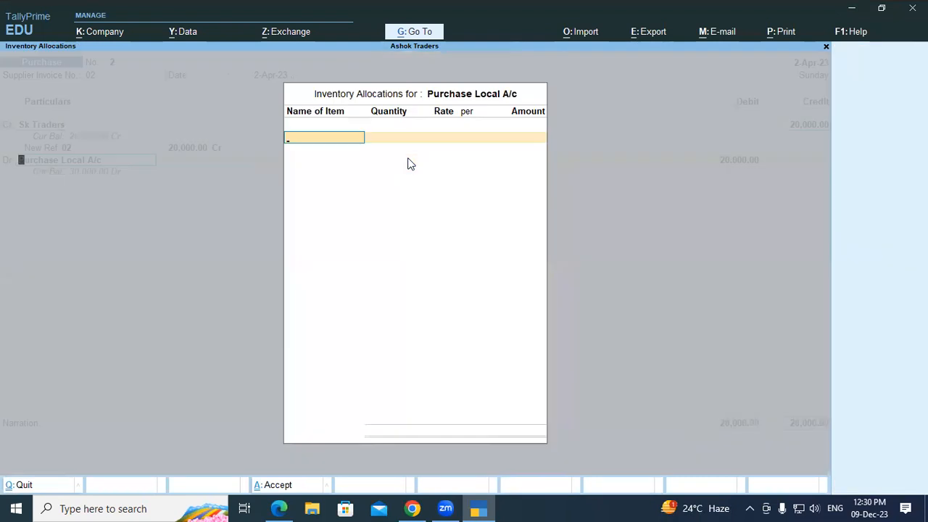
key(Return)
key(Return)
key(Return)
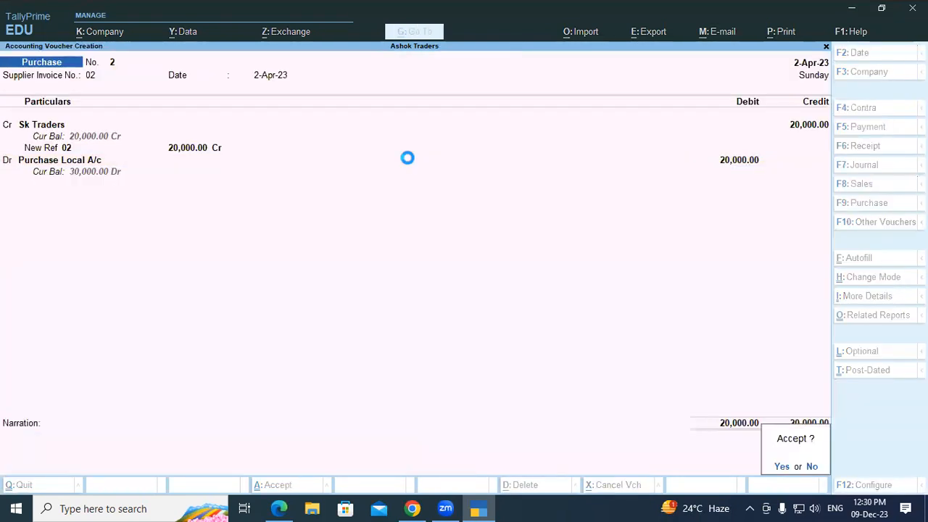
key(Return)
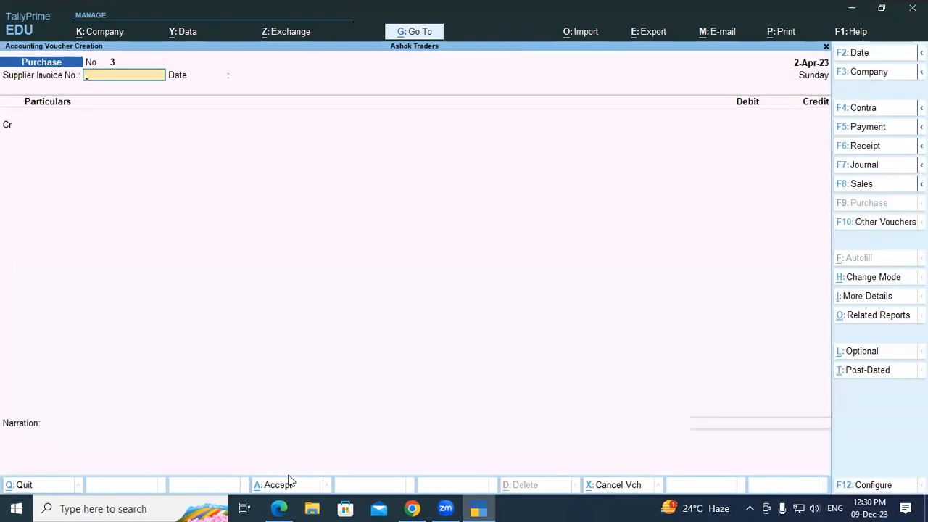
click(283, 508)
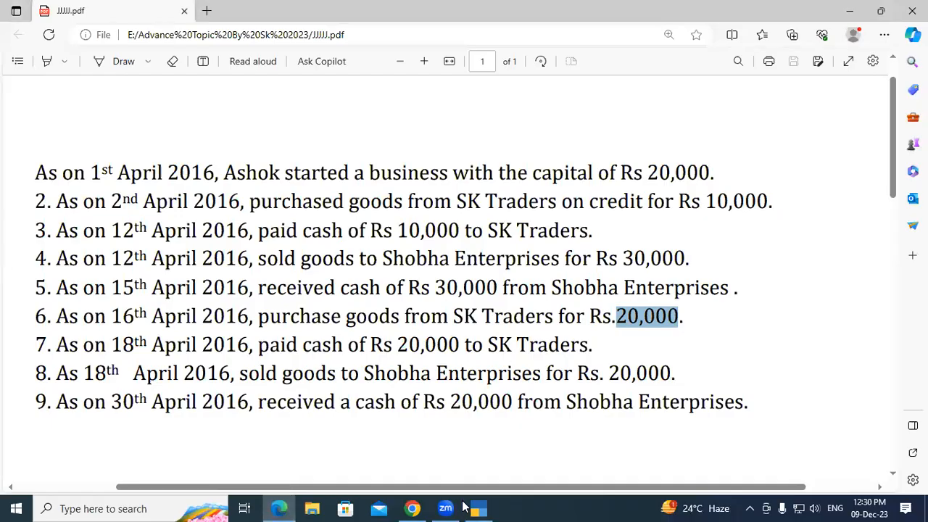
Step: Back in TallyPrime, quit the blank Purchase voucher without saving
click(477, 508)
key(Escape)
key(y)
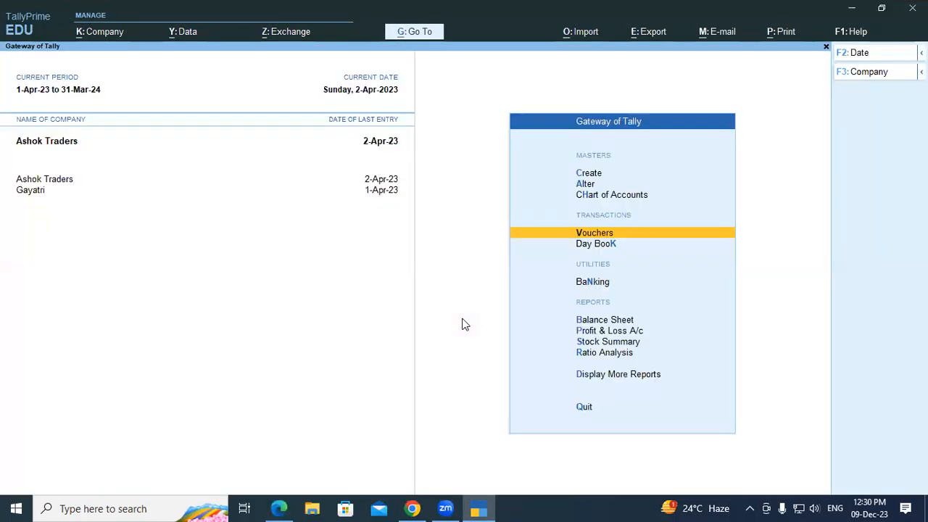
Step: Check the Balance Sheet's Current Liabilities 20,000 and Profit & Loss A/c rows
key(Down)
key(Down)
key(Down)
key(Return)
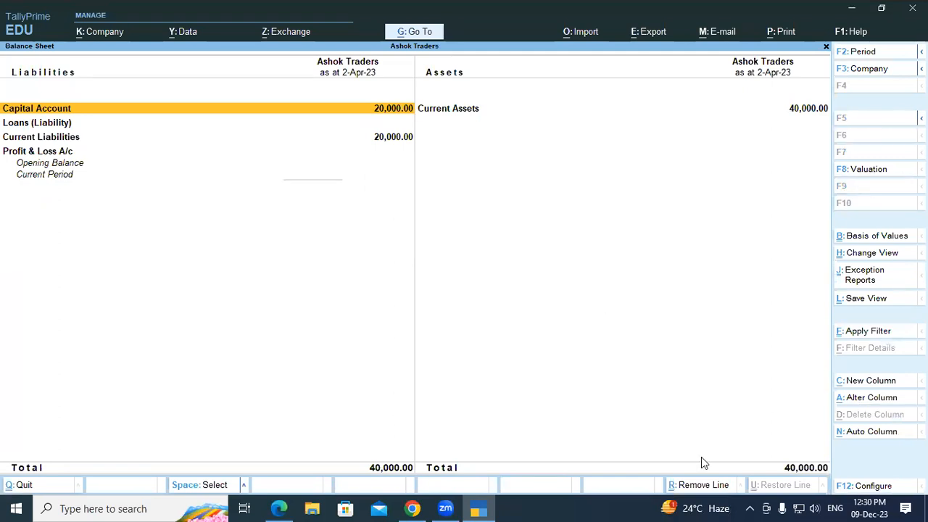
click(387, 145)
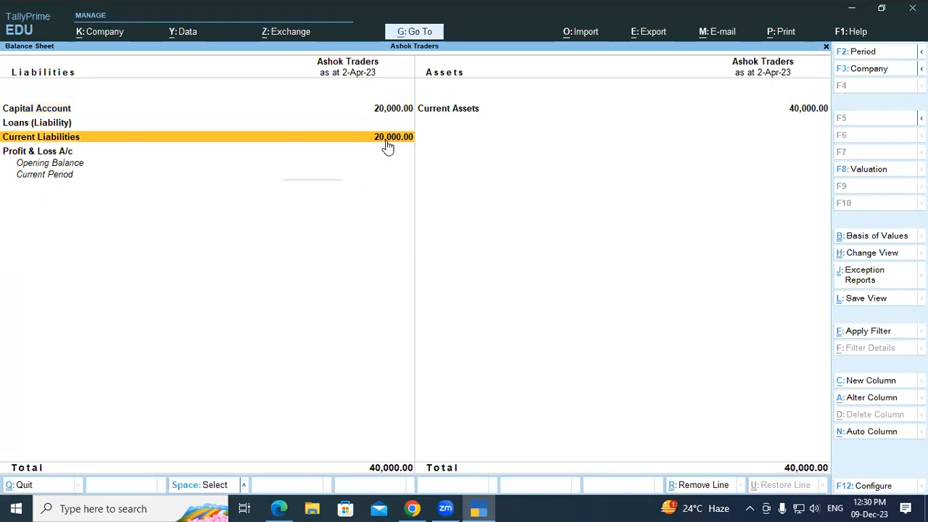
click(62, 153)
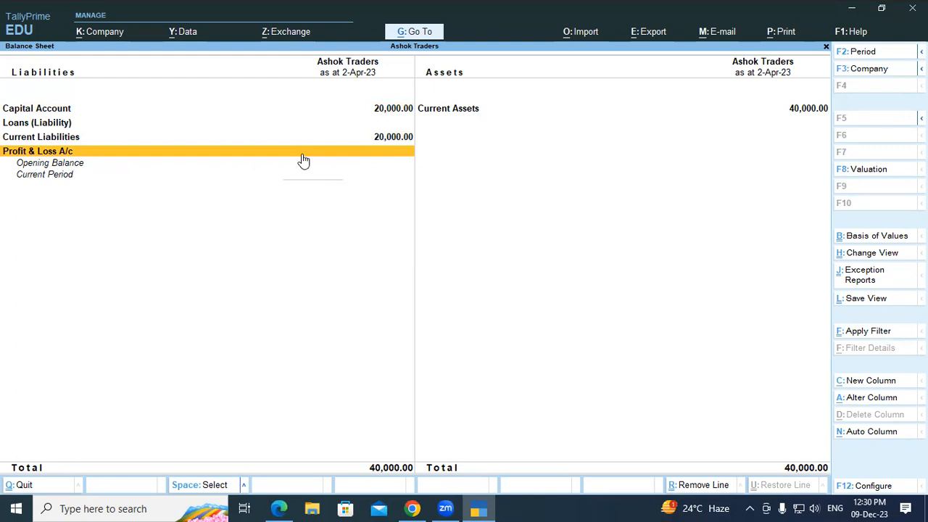
key(Escape)
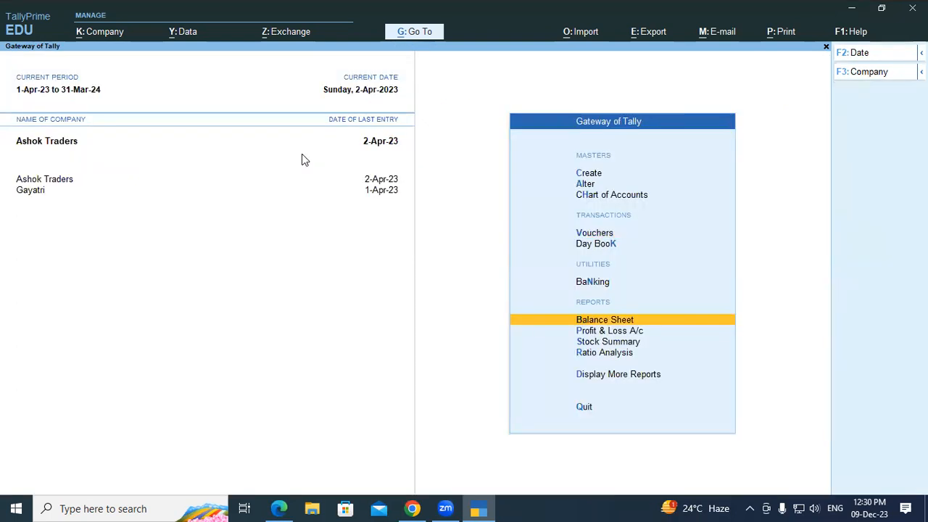
Step: View the detailed Profit & Loss A/c: Purchase Local A/c and Sales Local A/c 30,000 each
key(Down)
key(Return)
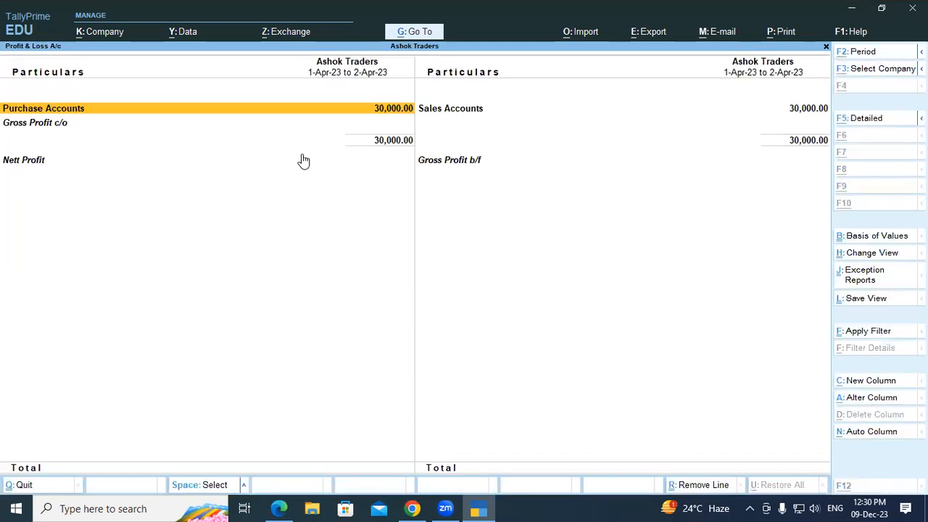
key(alt+F5)
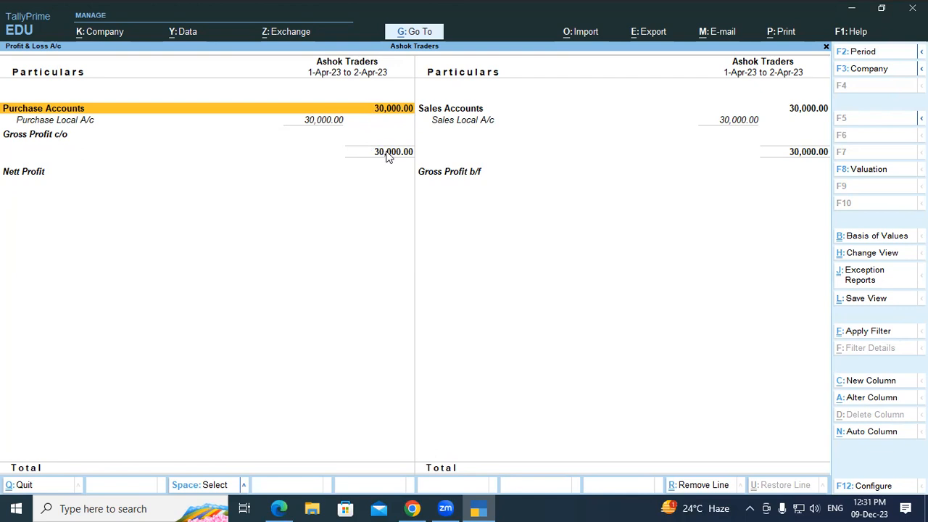
key(Escape)
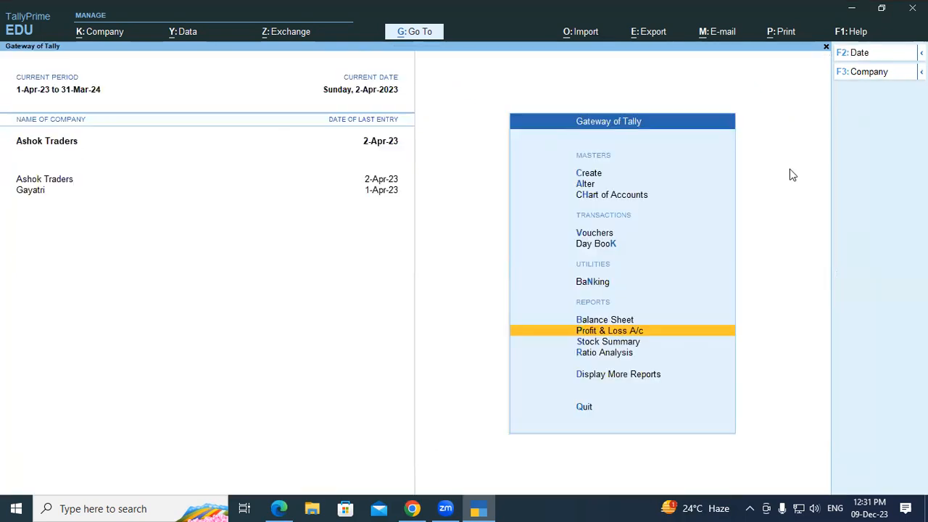
Step: Inspect the Balance Sheet's Profit & Loss A/c and Current Liabilities rows, then return to the transactions PDF
click(608, 321)
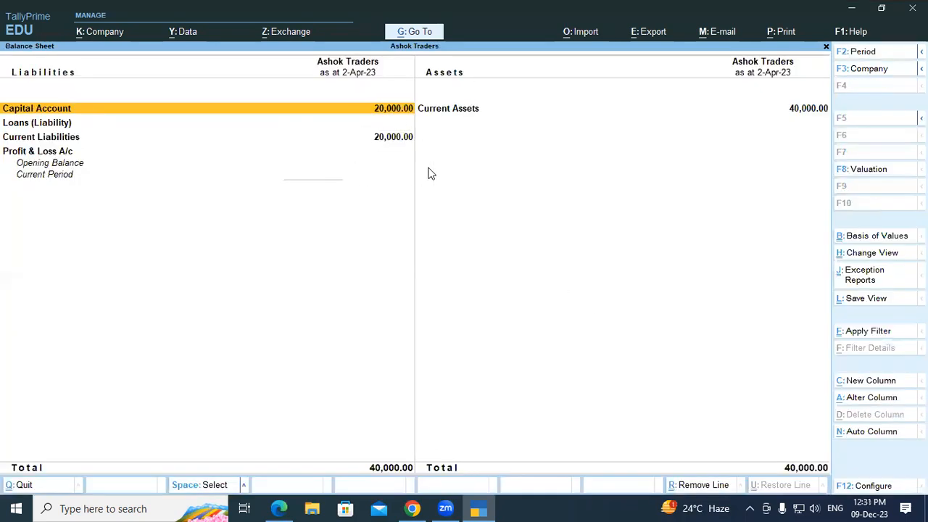
click(44, 157)
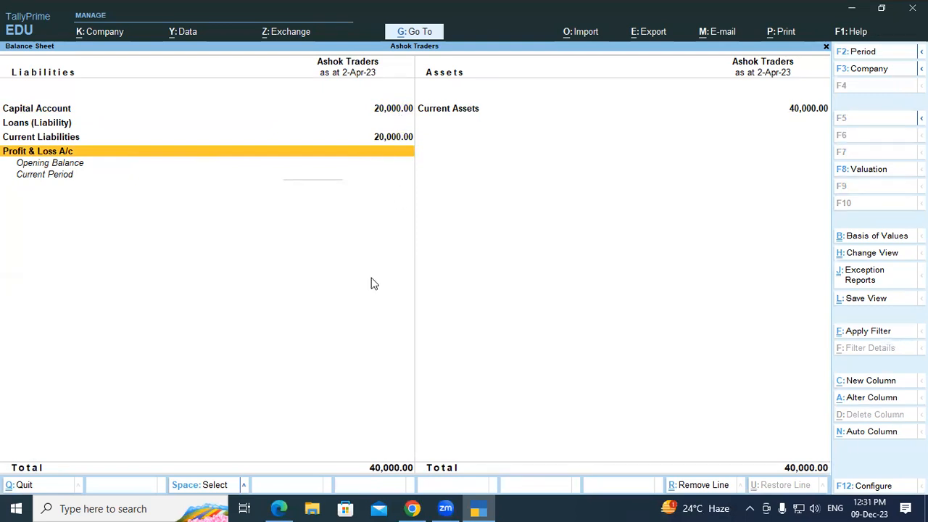
key(Up)
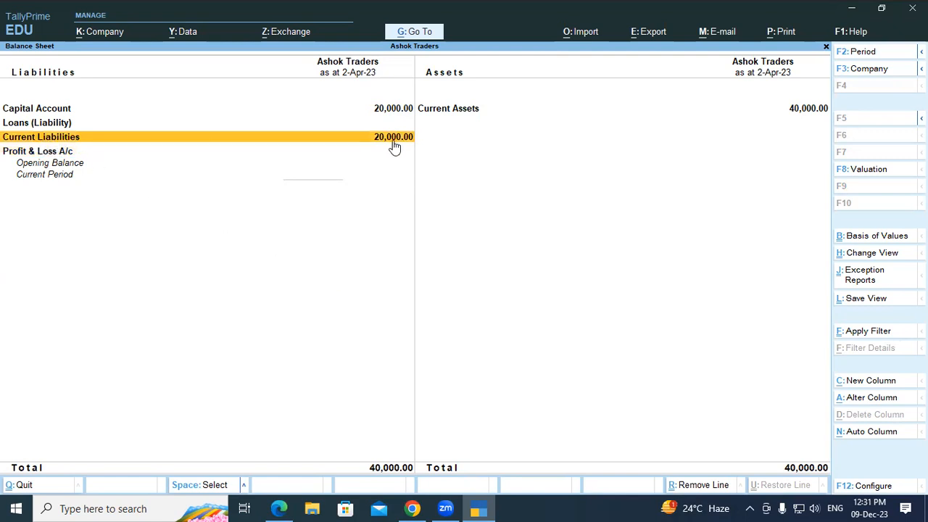
key(Escape)
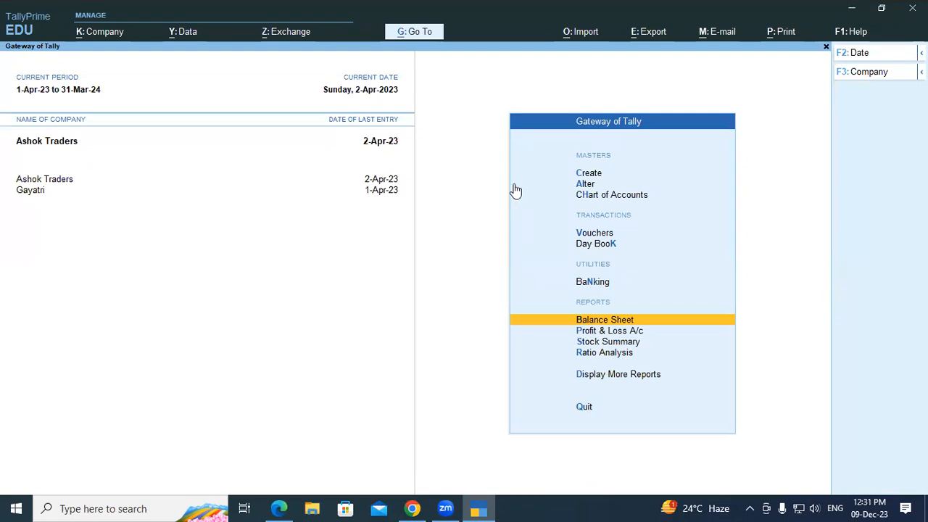
key(alt+Tab)
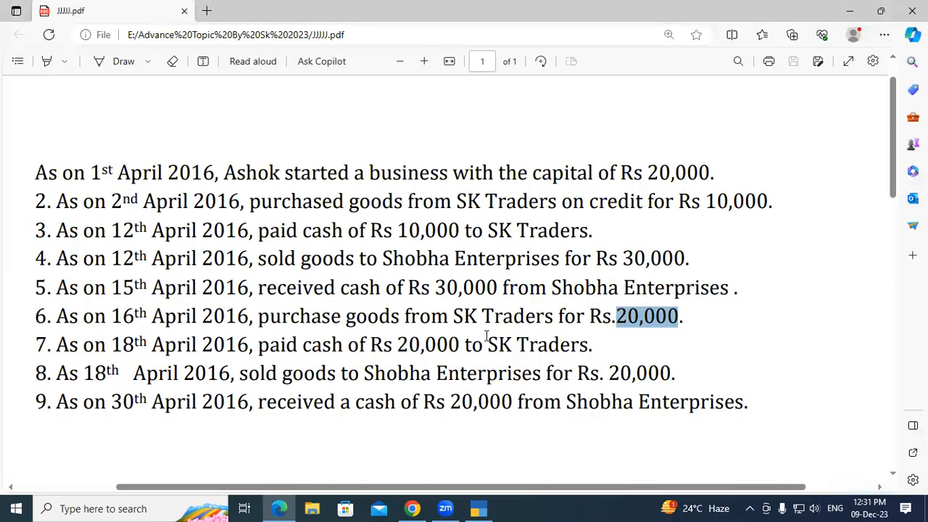
Step: Highlight line 7 of the PDF, the Rs 20,000 cash payment to SK Traders
drag(258, 345, 459, 345)
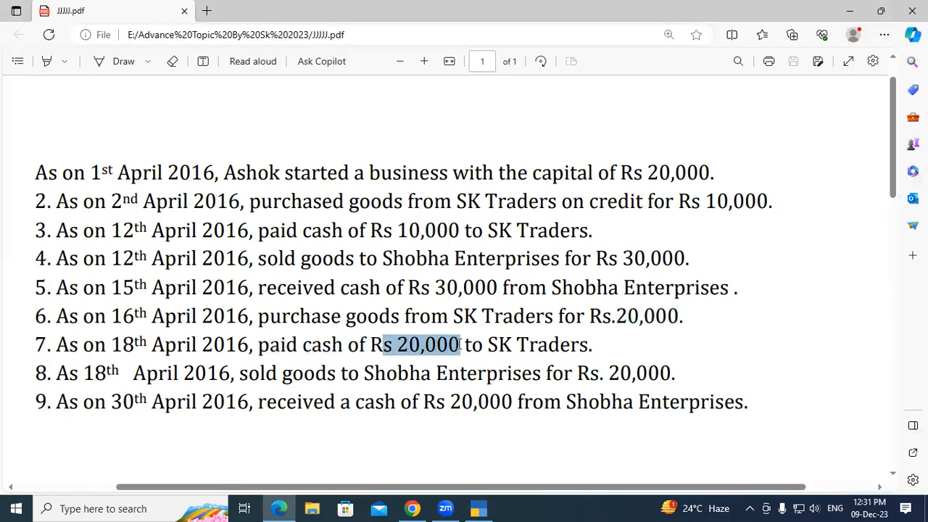
click(460, 345)
key(alt+Tab)
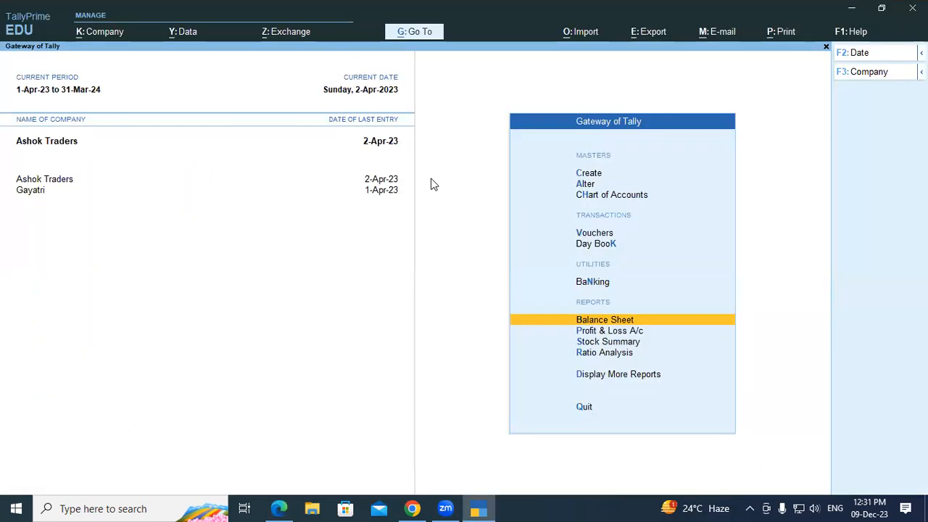
Step: Start a Payment voucher debiting Sk Traders 20,000 against pending bill 02
key(Up)
key(Up)
key(Up)
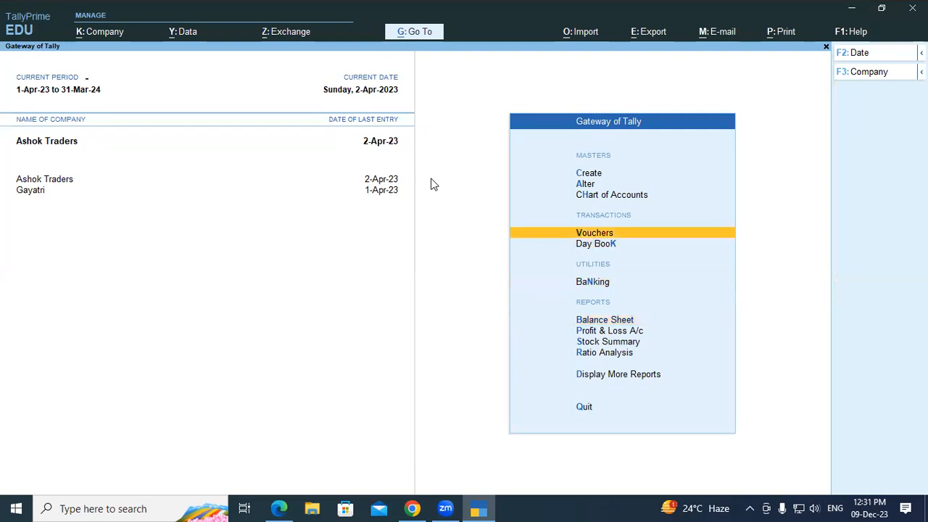
key(Return)
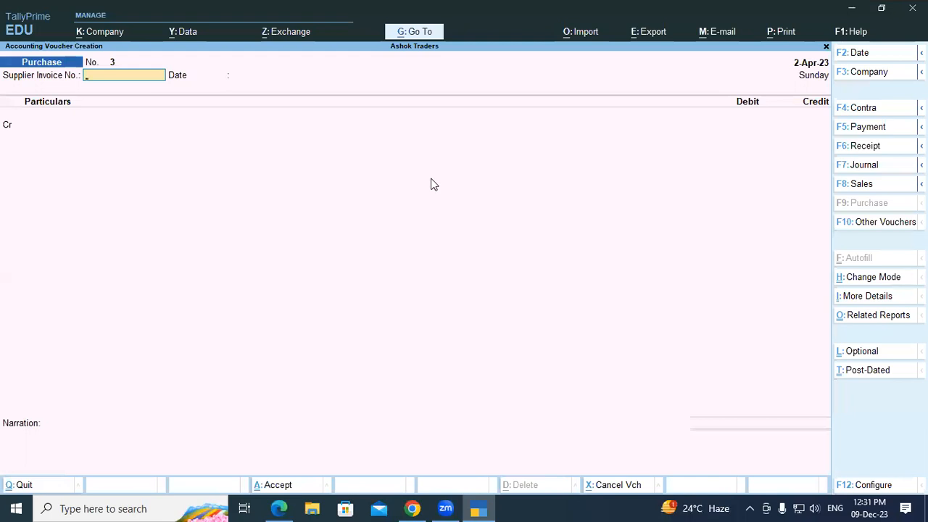
key(F5)
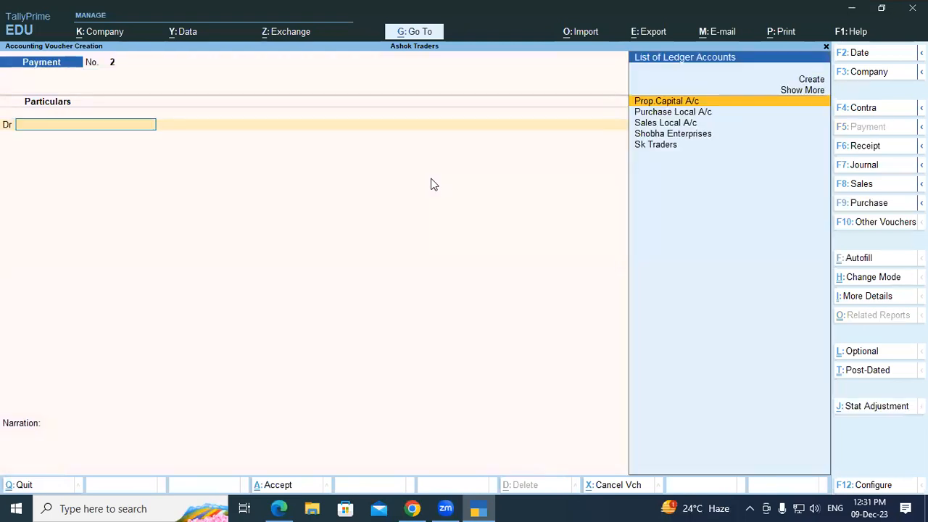
text(Sk)
key(Return)
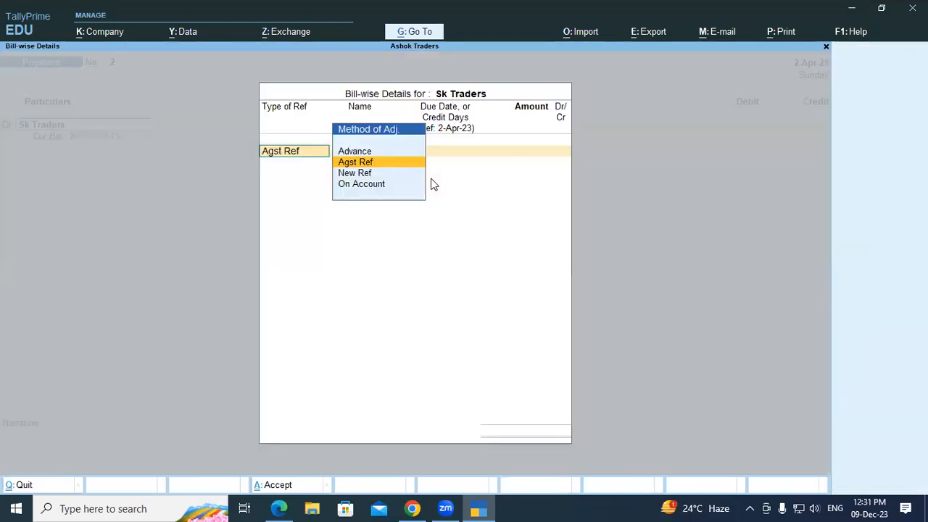
key(Return)
key(Return)
key(Return)
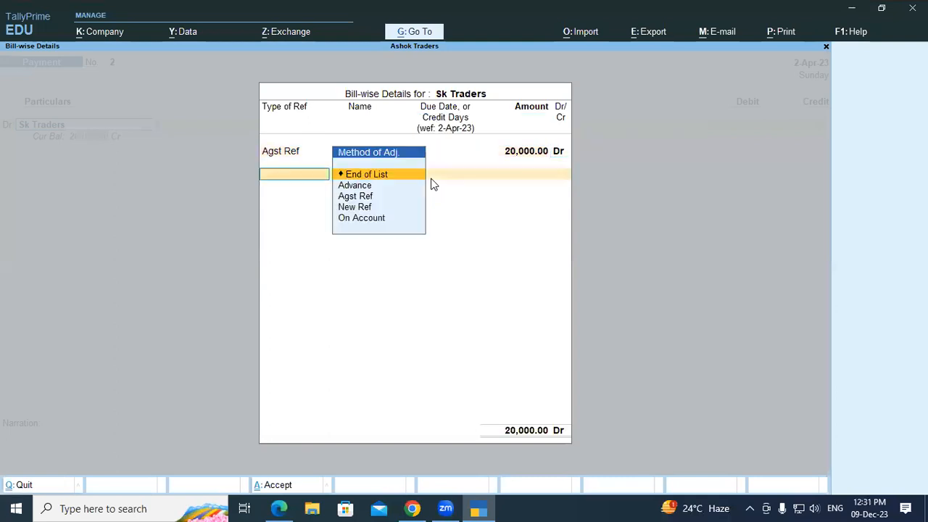
key(Return)
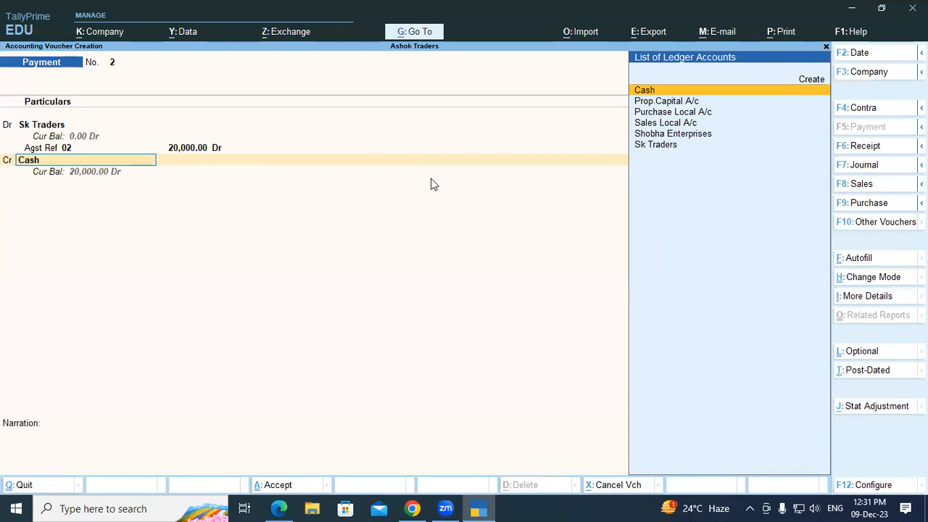
Step: Credit Cash 20,000, save the payment voucher, and leave voucher entry
key(Return)
key(Return)
key(Return)
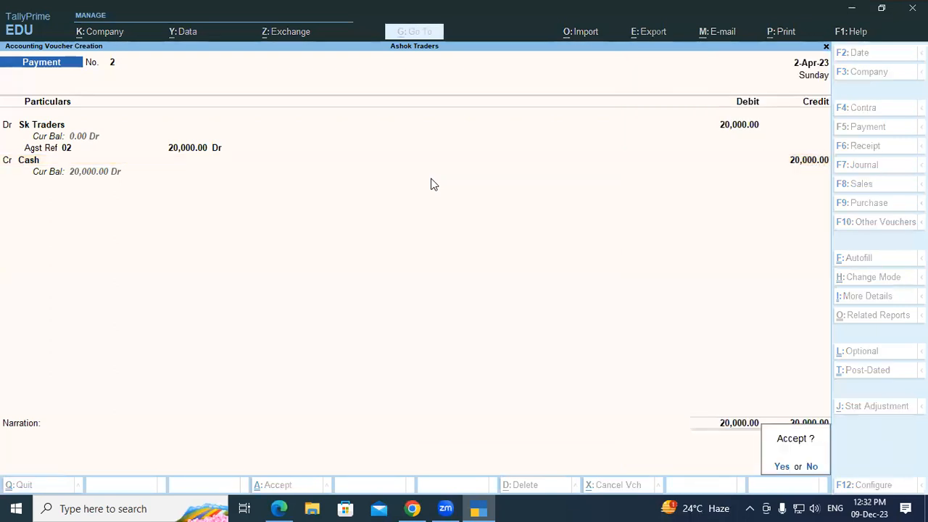
key(Return)
key(Escape)
key(Return)
key(Down)
key(Down)
key(Return)
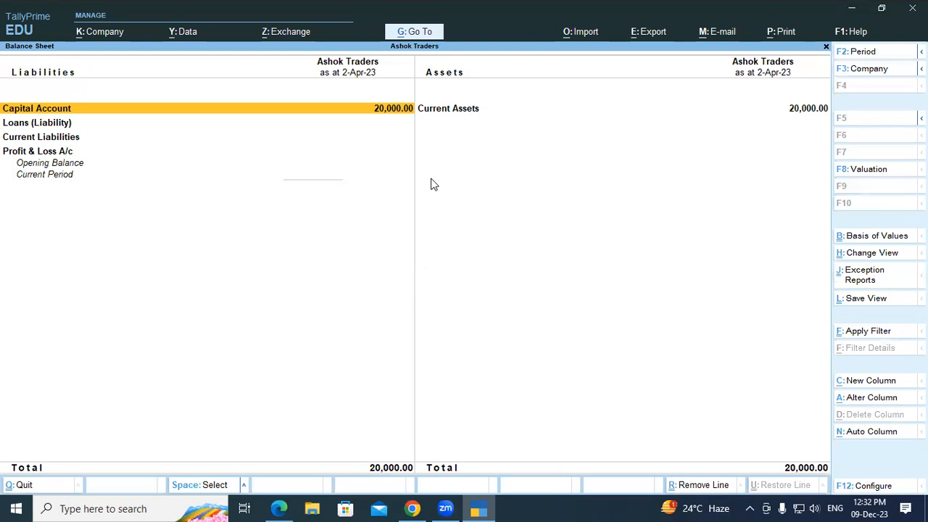
key(Escape)
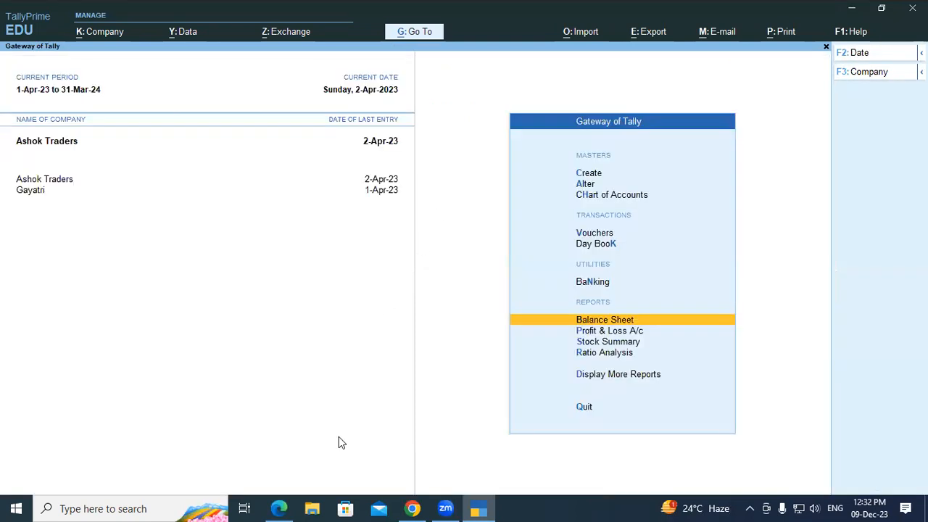
click(278, 508)
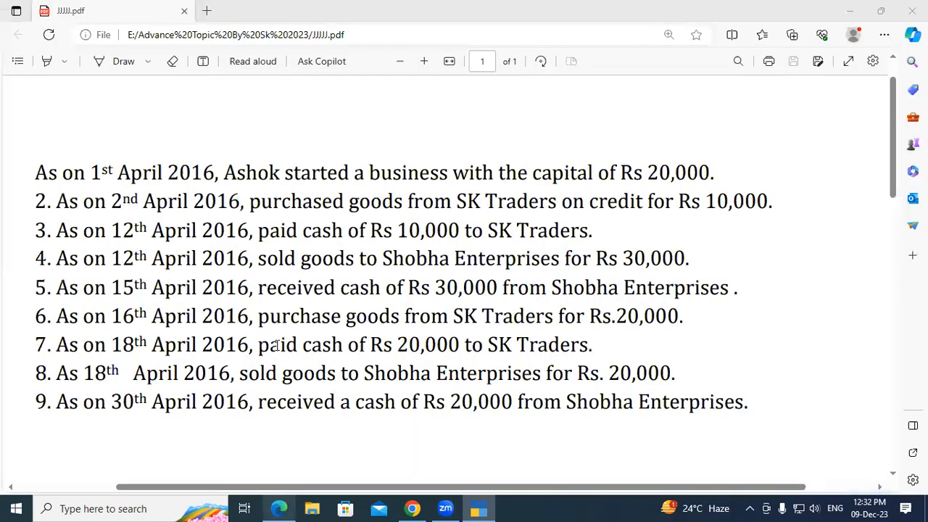
drag(241, 374, 568, 375)
click(567, 374)
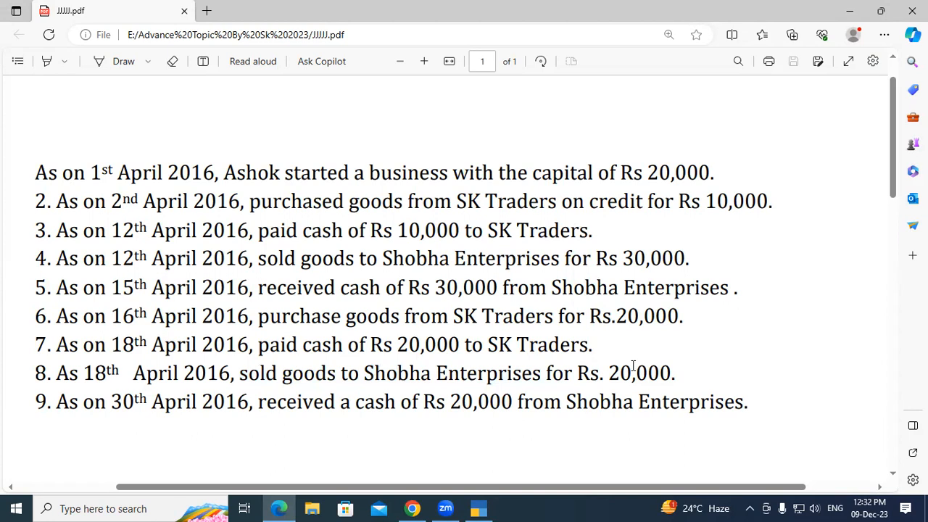
drag(609, 371, 682, 372)
click(681, 373)
click(489, 507)
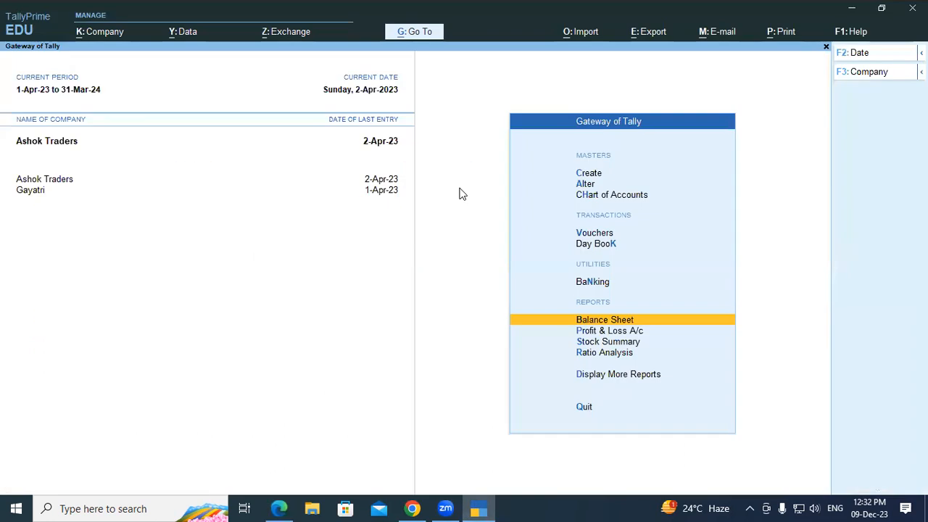
Step: Start a Sales voucher in As Voucher mode with reference 02
key(Up)
key(Up)
key(Up)
key(Return)
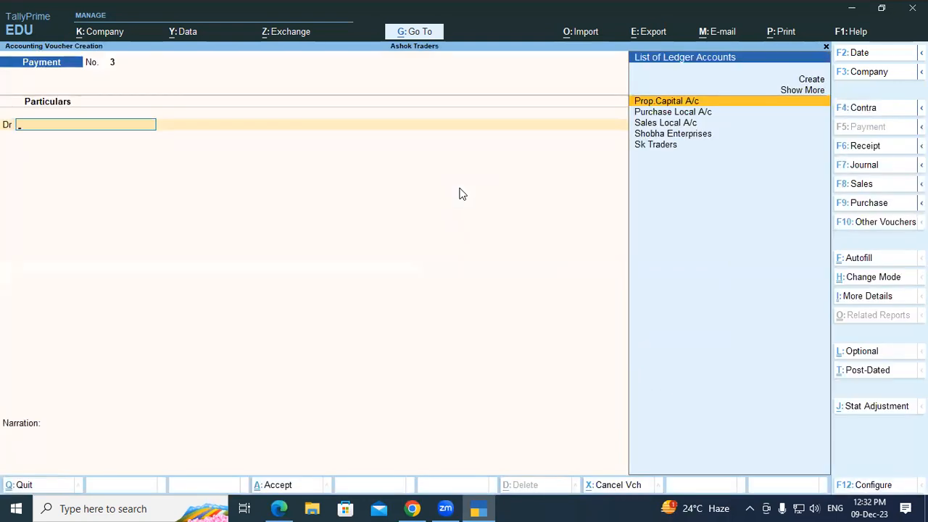
key(F8)
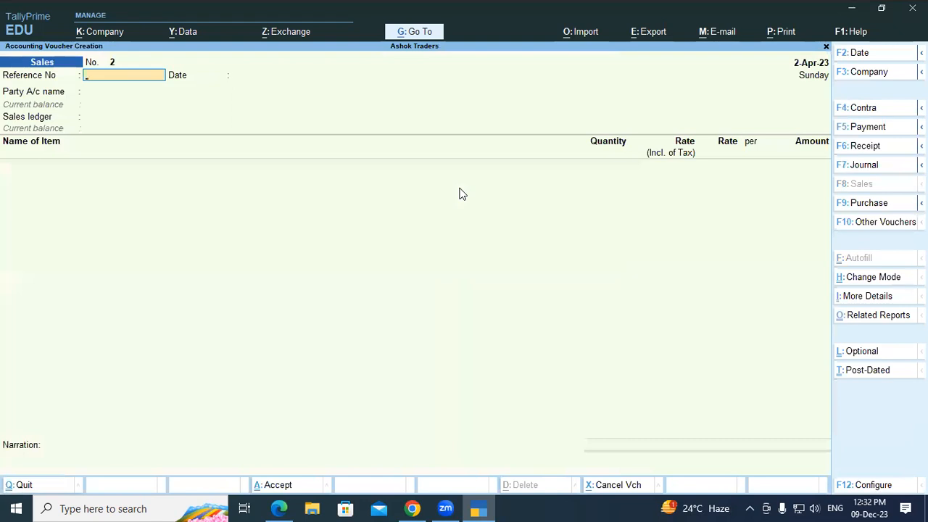
key(ctrl+h)
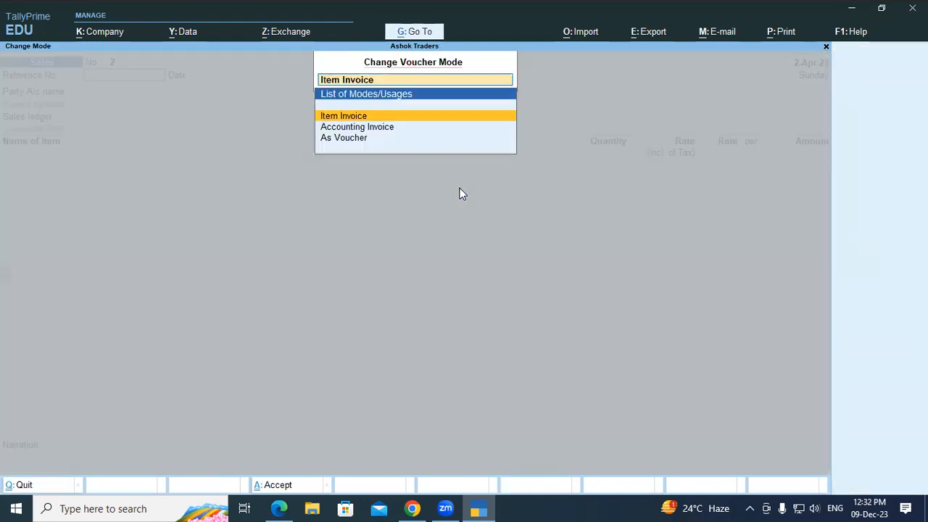
key(Down)
key(Down)
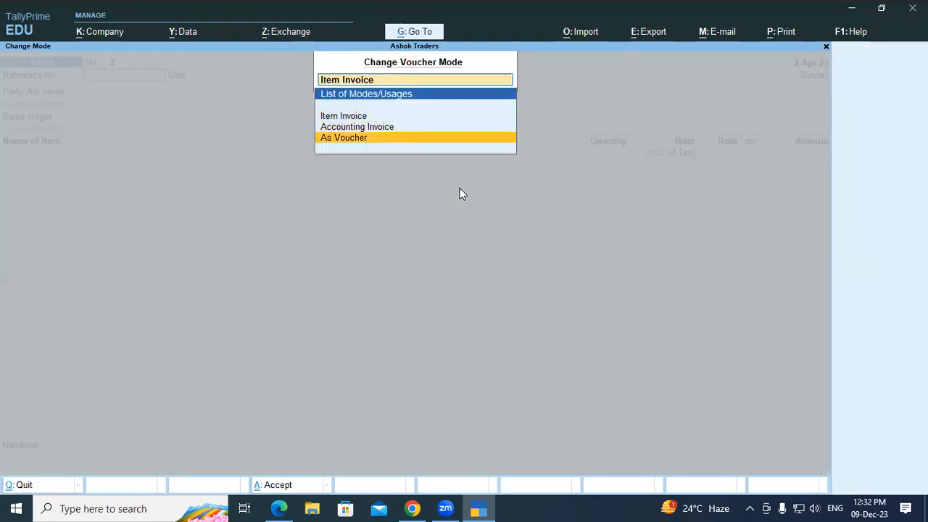
key(Return)
text(02)
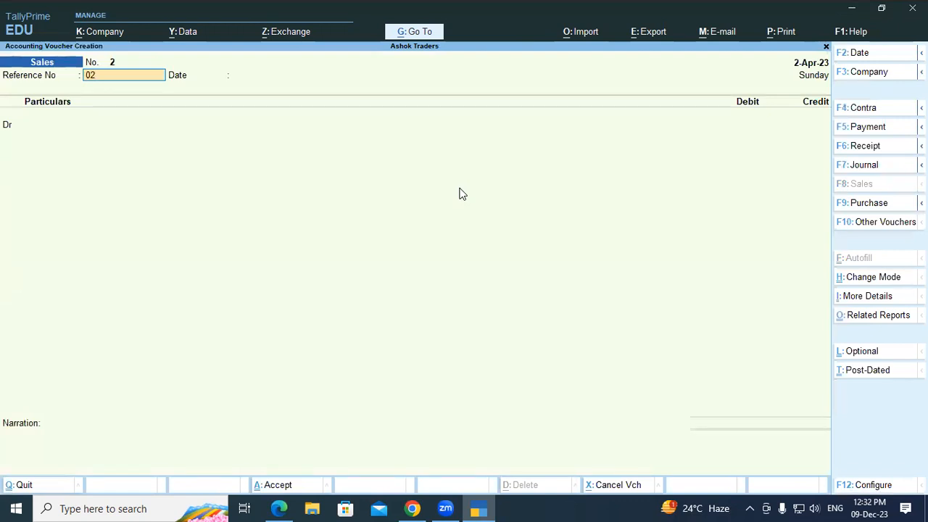
key(Return)
key(Return)
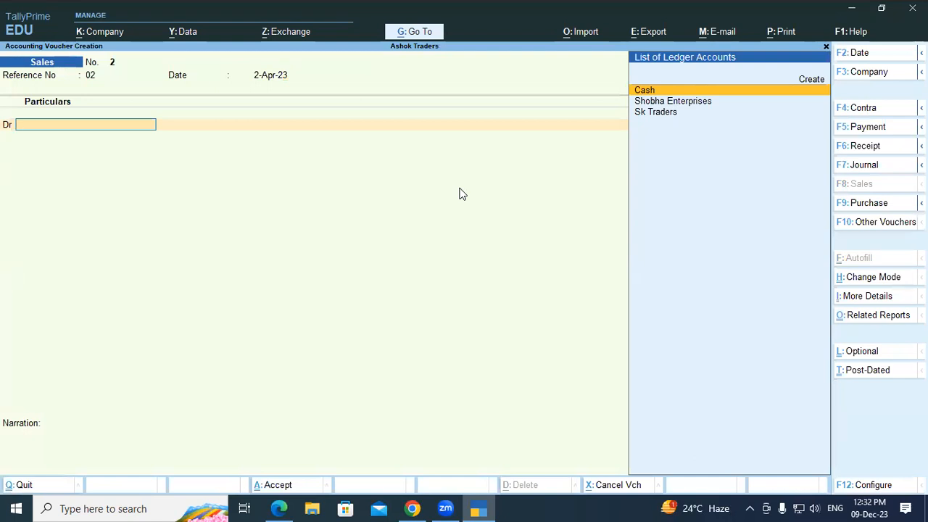
Step: Debit Shobha Enterprises 20,000 as New Ref 2, credit Sales Local A/c, and save
key(Down)
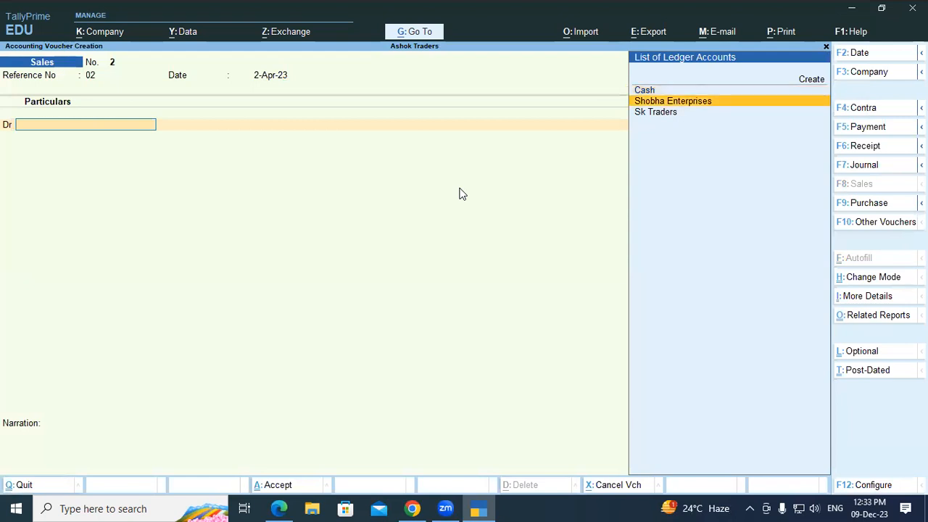
key(Return)
key(Return)
key(Return)
key(Return)
key(Return)
key(Return)
key(Return)
key(Return)
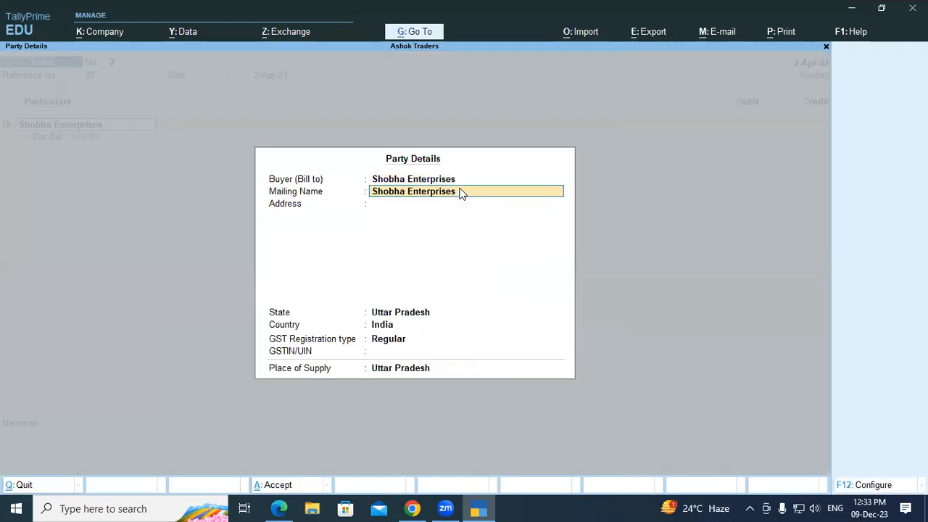
key(Return)
key(Return)
key(Return)
key(Return)
key(Return)
text(20)
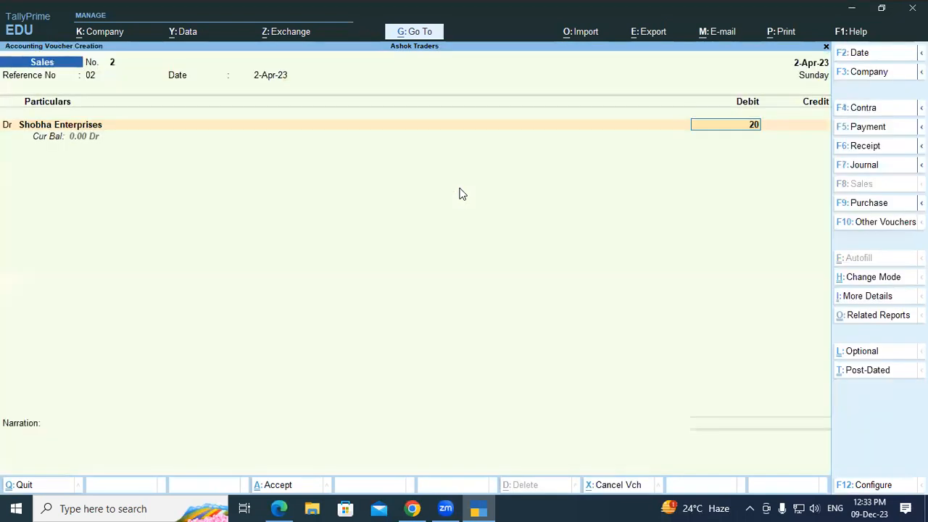
text(,000)
key(Return)
key(Return)
key(Return)
key(Return)
key(Return)
key(Return)
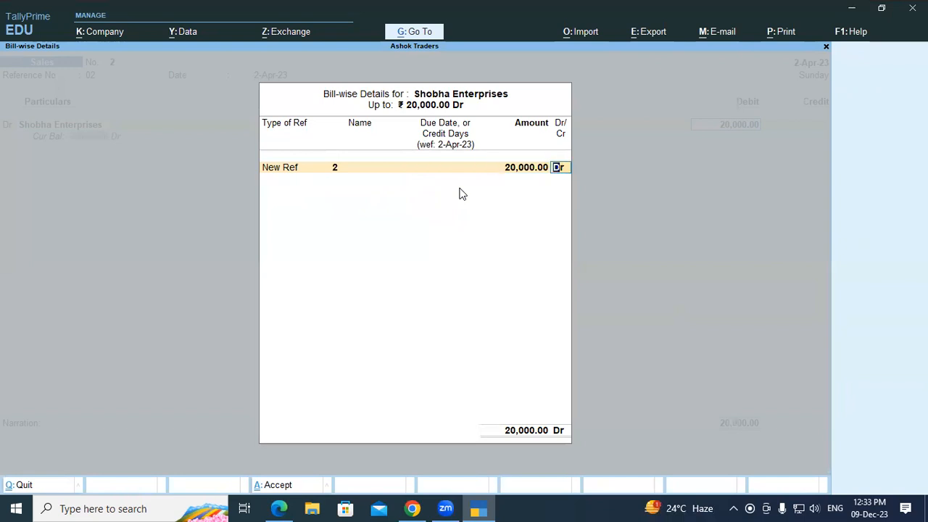
key(Return)
key(Return)
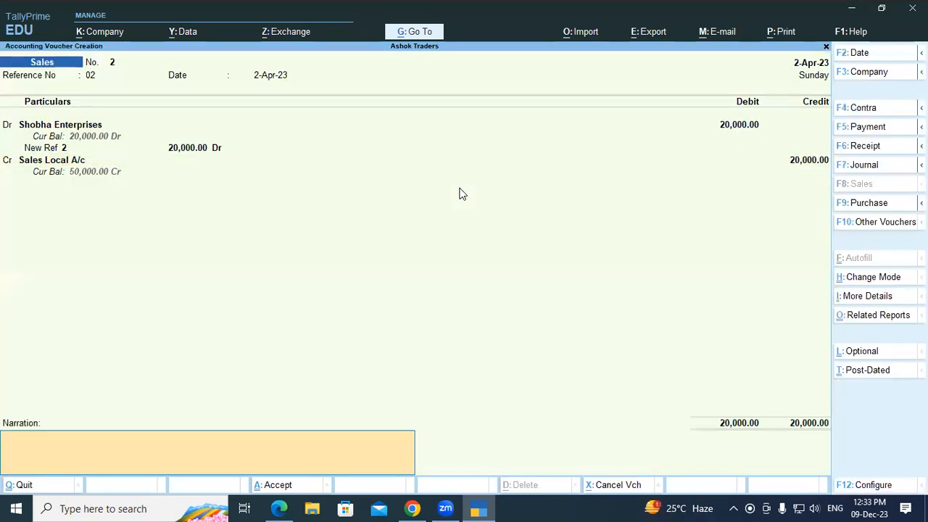
key(Return)
key(Return)
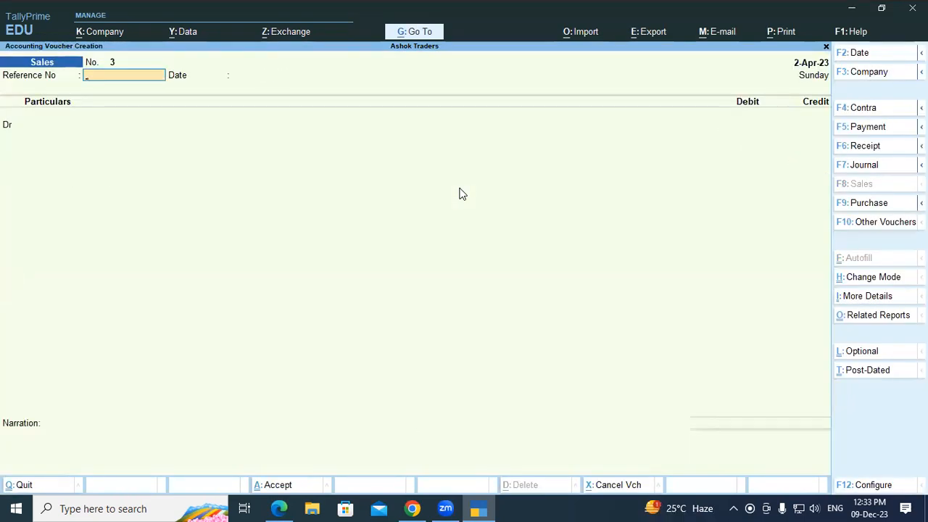
key(Escape)
key(Down)
key(Down)
key(Down)
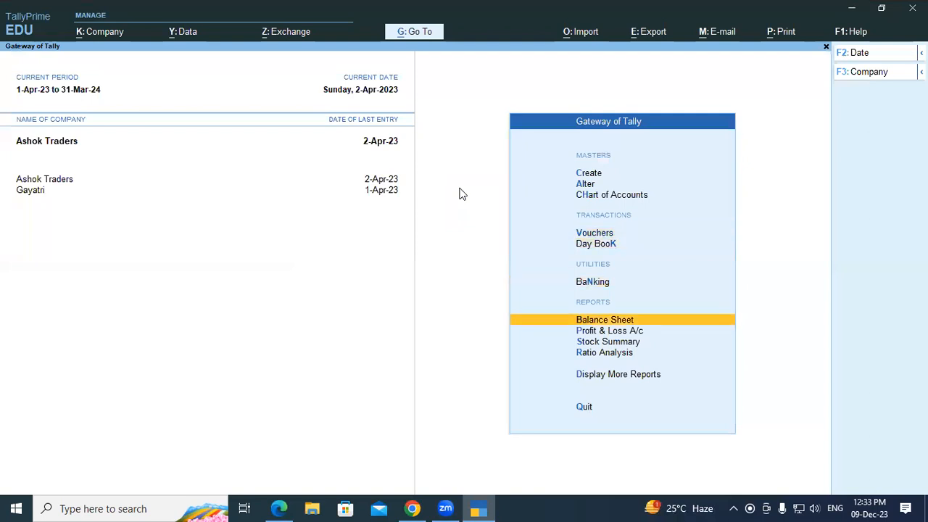
Step: Review the detailed Balance Sheet totalling 40,000.00, checking Sundry Debtors and Cash-in-Hand
key(Return)
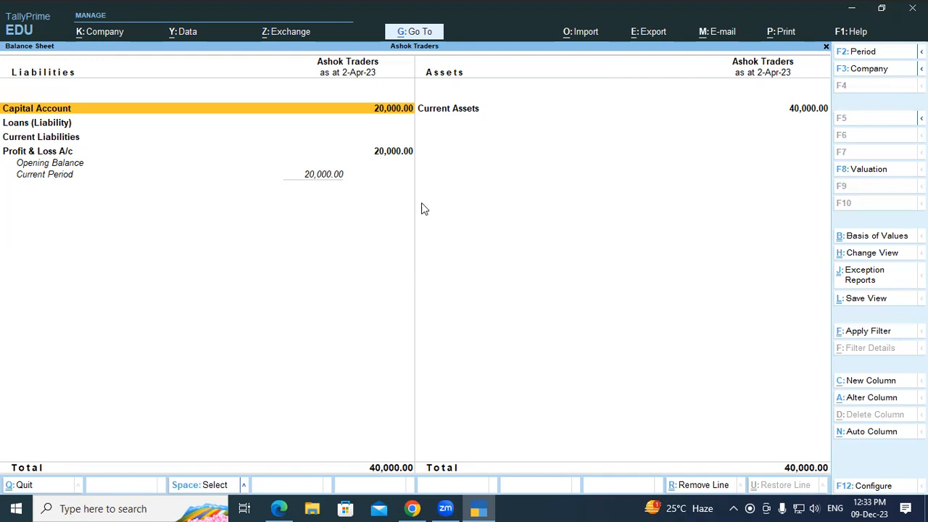
click(90, 154)
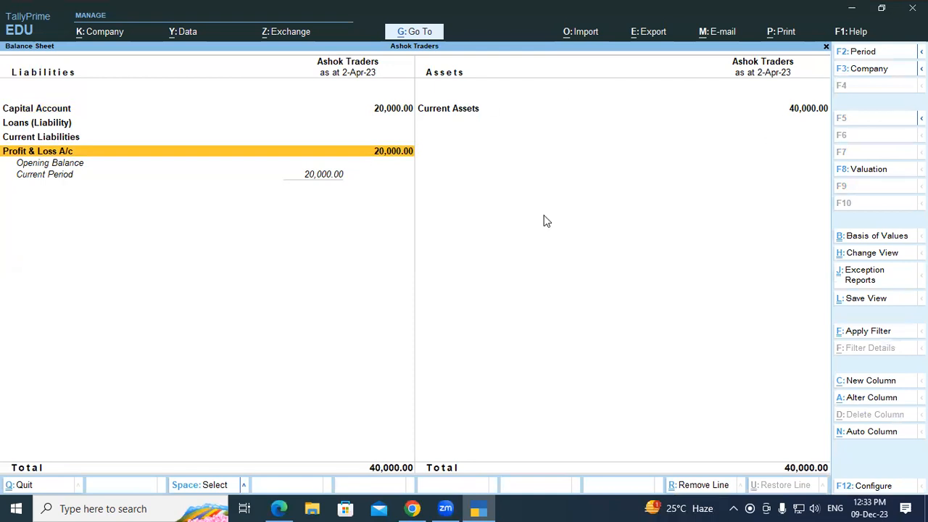
key(alt)
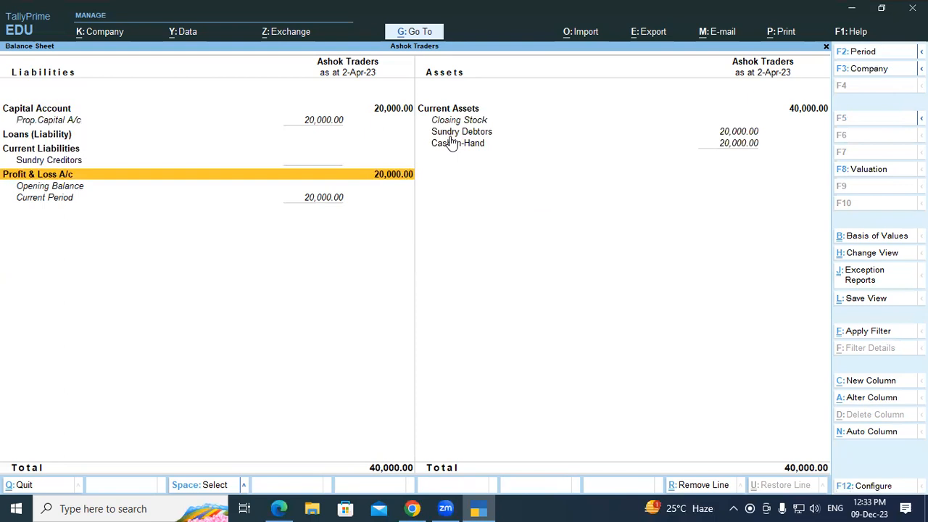
click(451, 132)
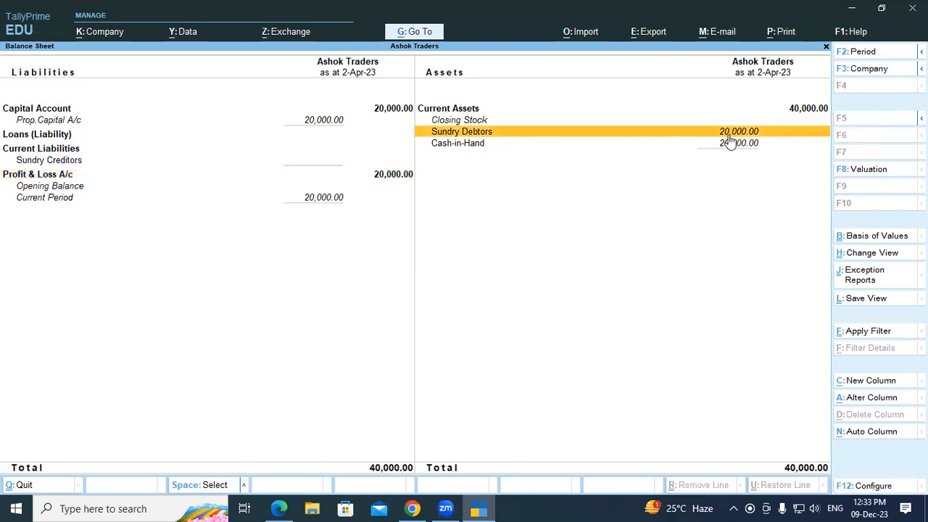
click(484, 145)
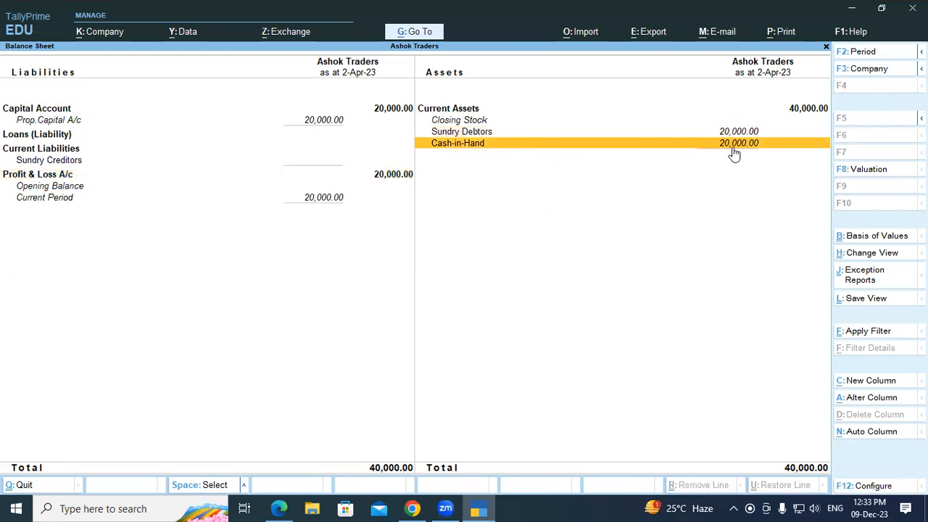
key(Escape)
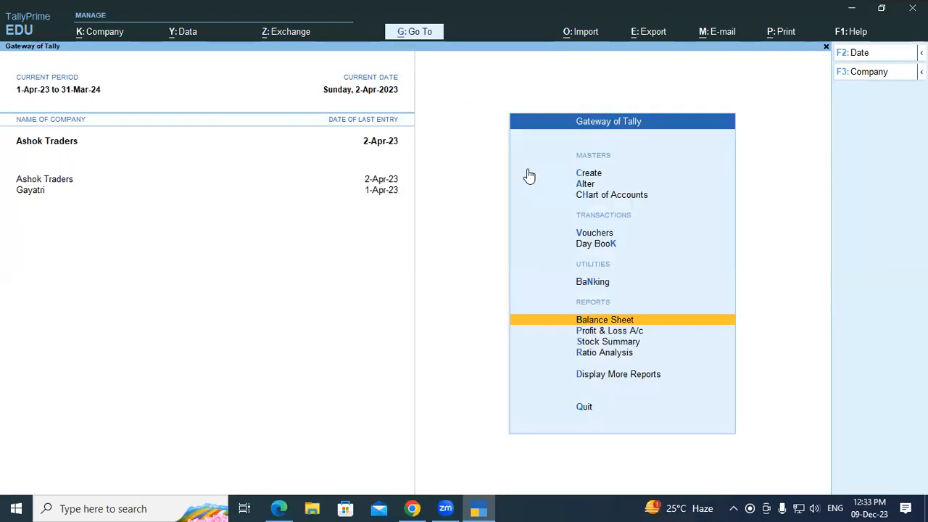
key(Escape)
key(Escape)
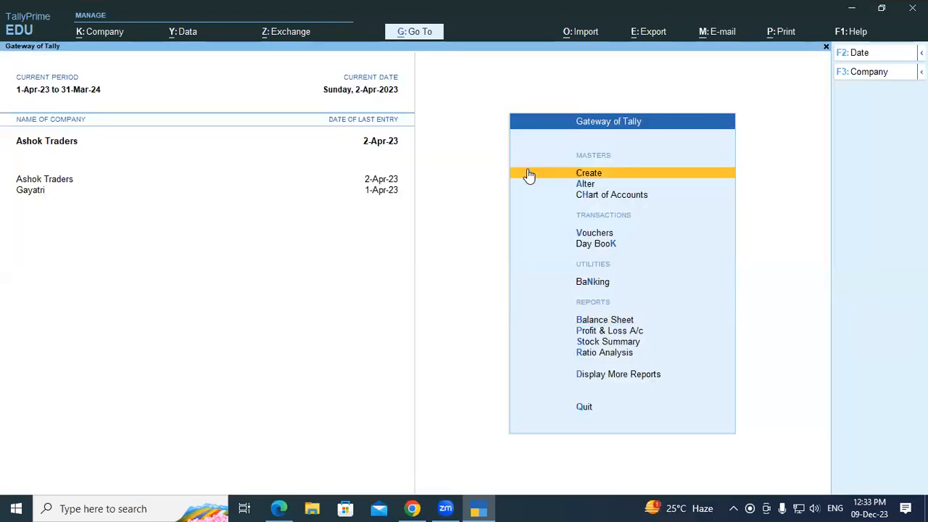
Step: Open new voucher No. 3 and check line 9's Rs 20,000 cash receipt in the PDF
key(Down)
key(Down)
key(Down)
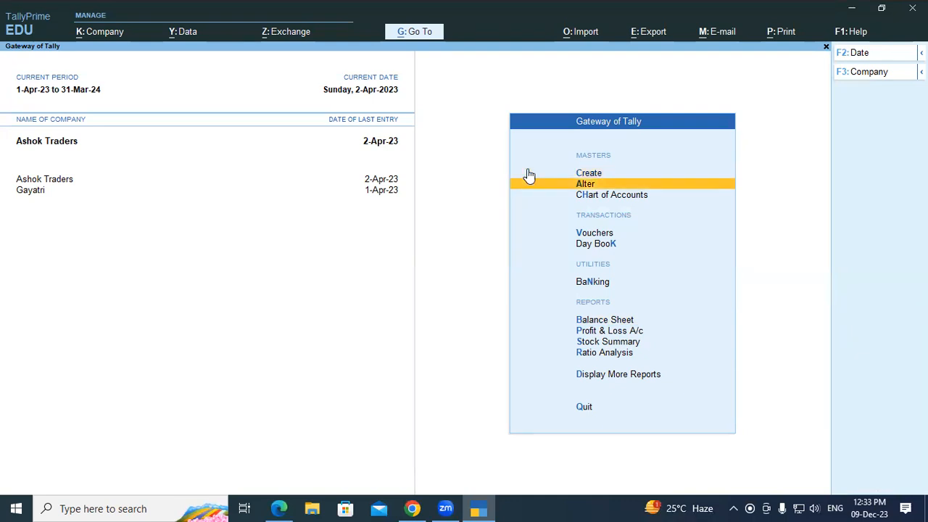
key(Return)
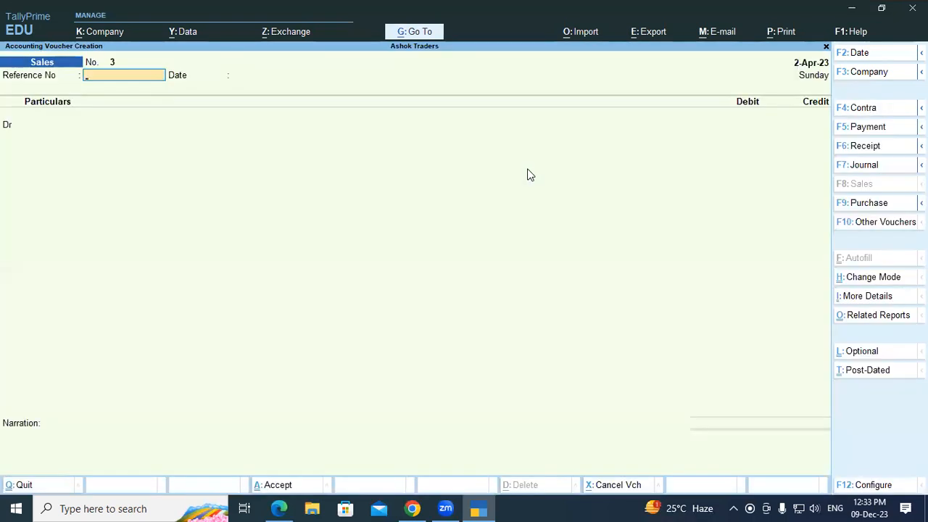
key(alt+Tab)
drag(277, 406, 499, 403)
click(387, 402)
click(500, 404)
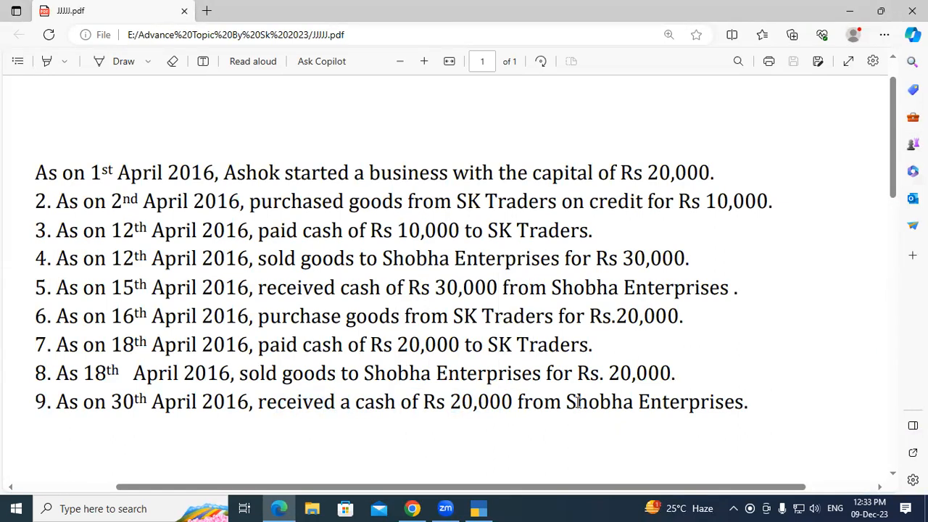
key(alt+Tab)
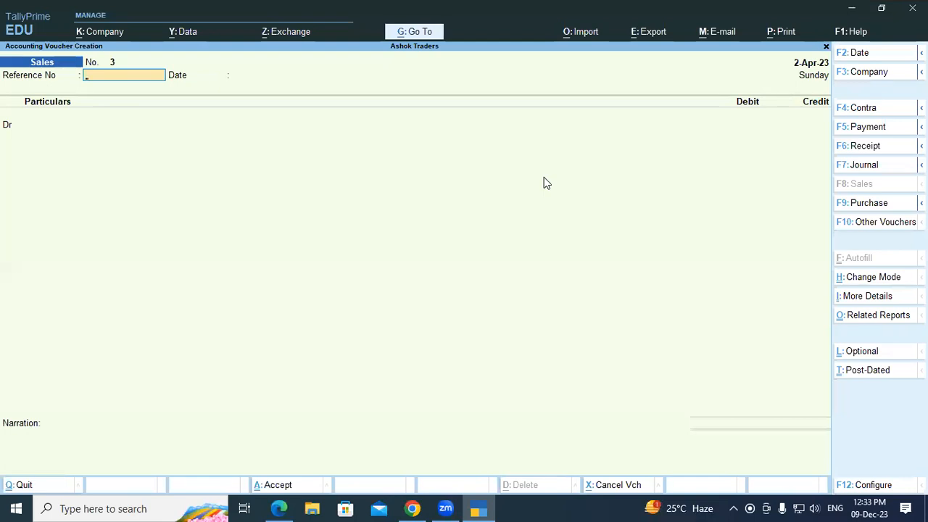
Step: Record Receipt voucher 3 crediting Shobha Enterprises 20,000 against ref 2, debiting Cash
key(F6)
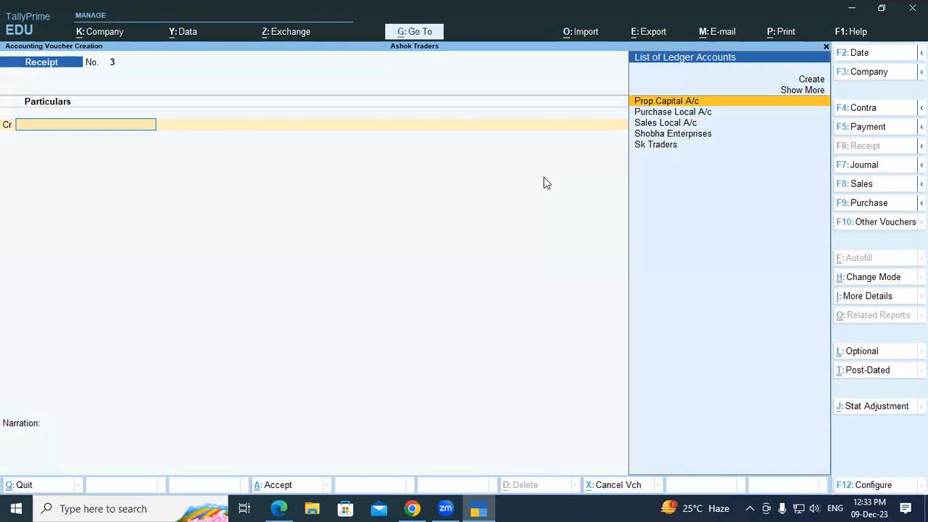
key(Down)
key(Down)
key(Down)
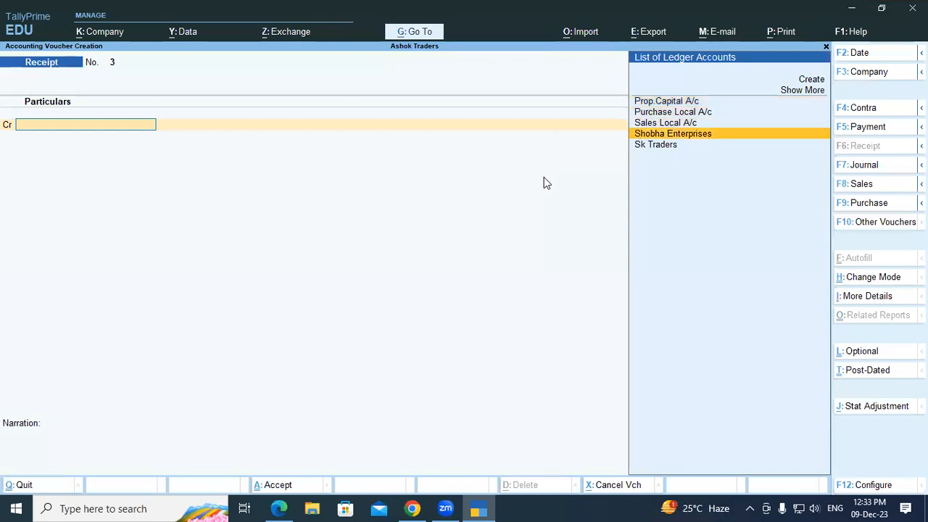
key(Return)
key(Return)
key(Return)
key(Return)
key(Return)
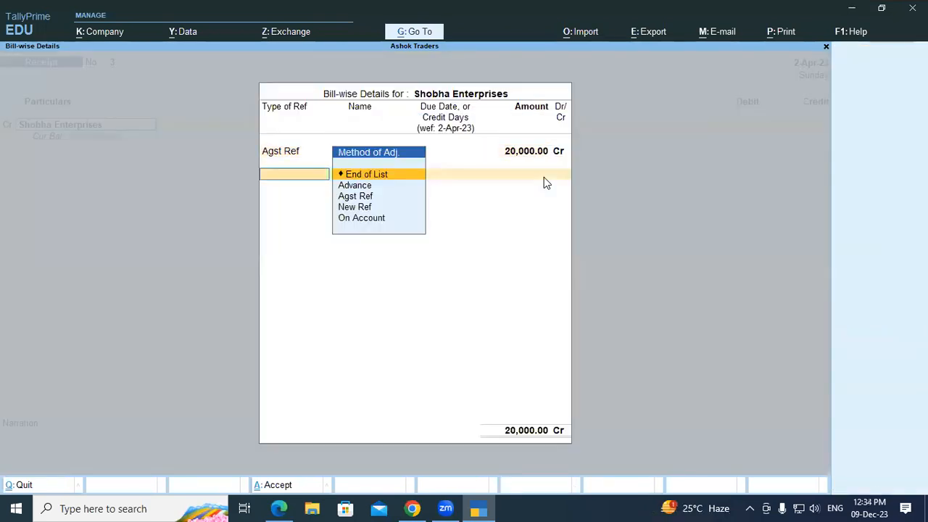
key(Return)
key(Return)
key(Return)
key(Return)
key(Return)
key(Return)
key(Escape)
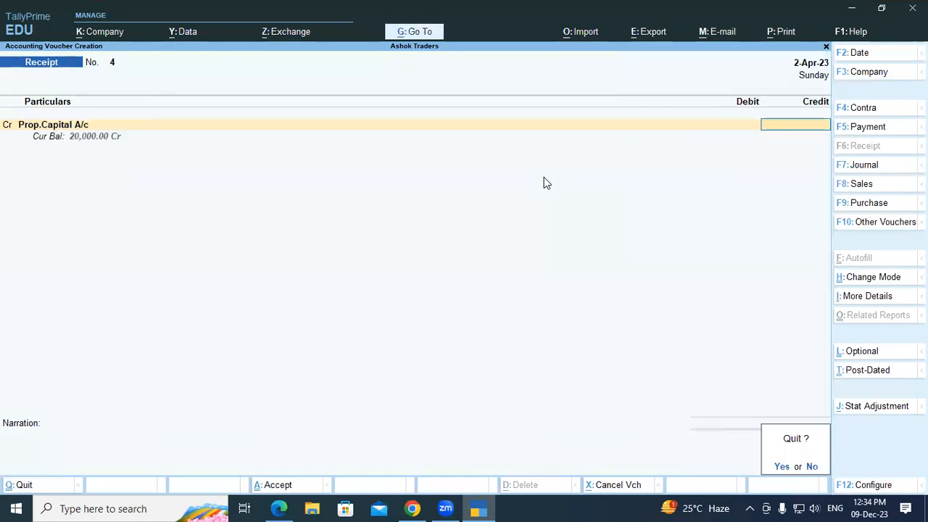
key(Return)
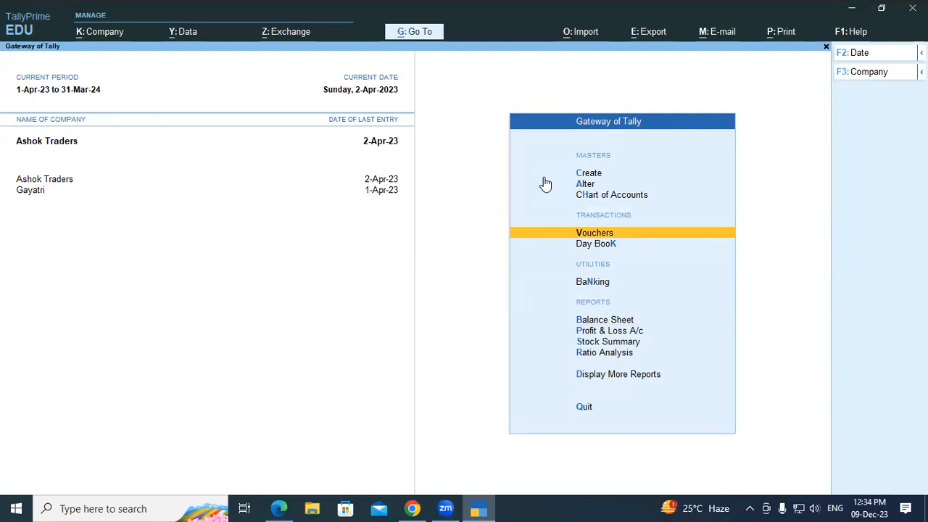
key(Down)
key(Down)
key(Down)
key(Return)
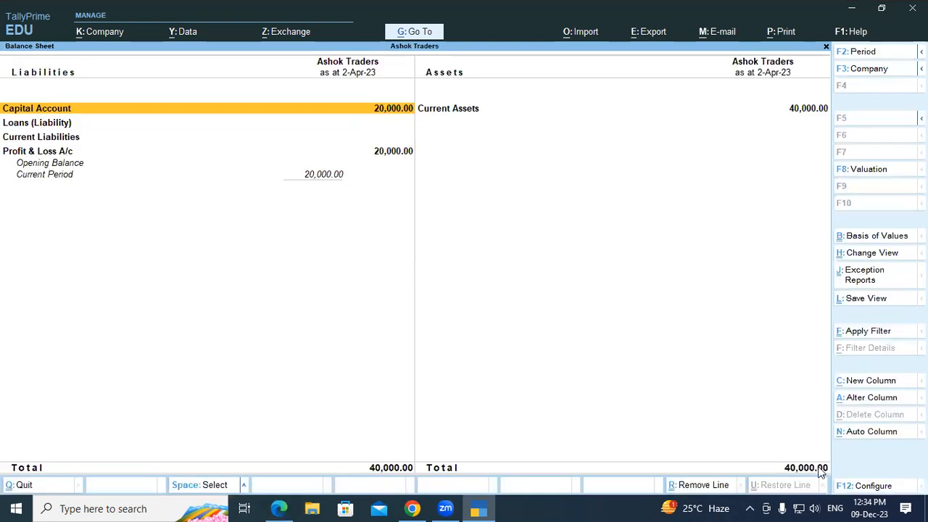
click(389, 154)
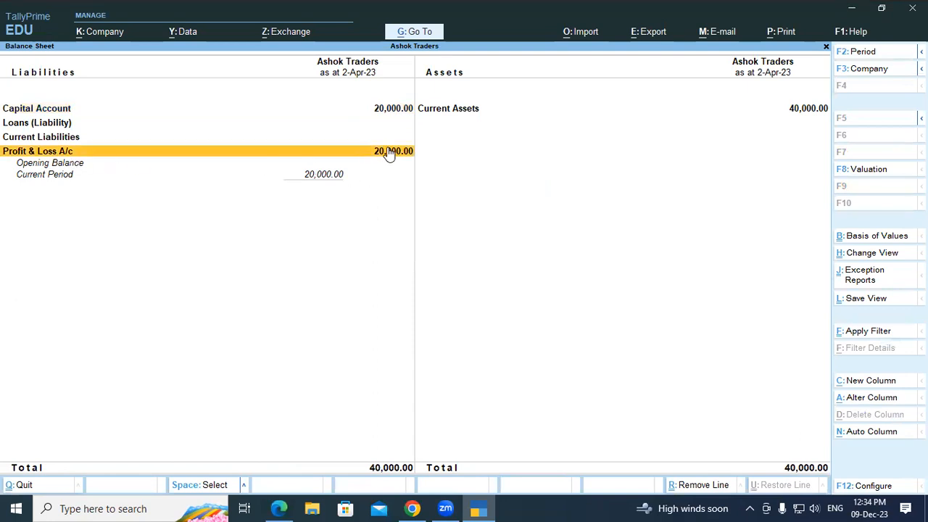
key(Escape)
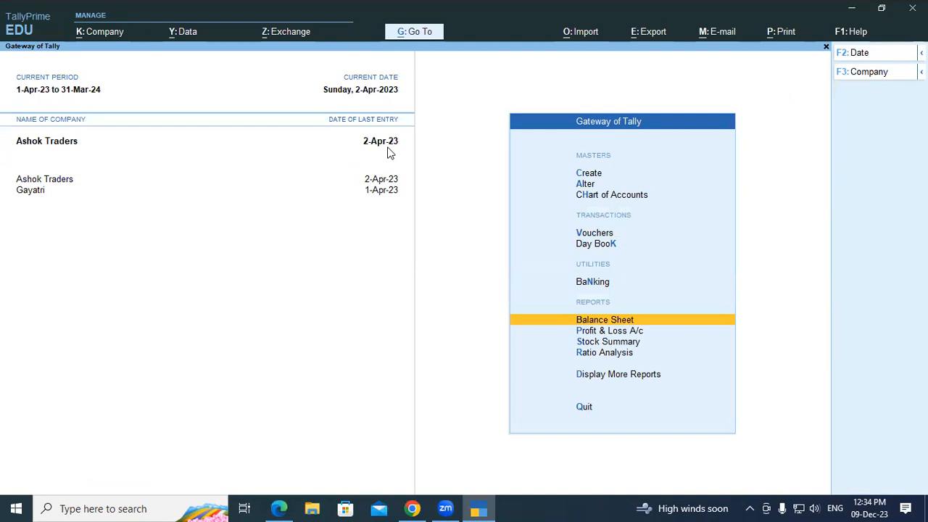
key(Down)
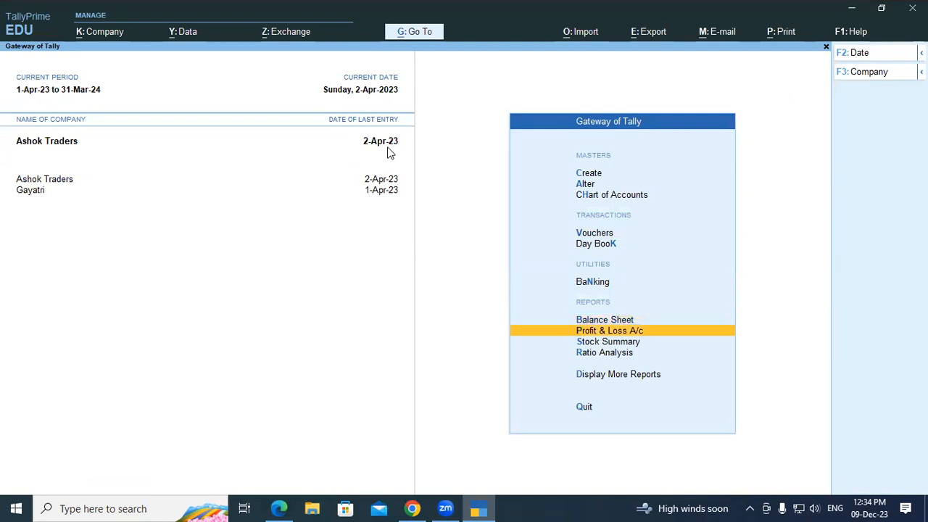
key(Return)
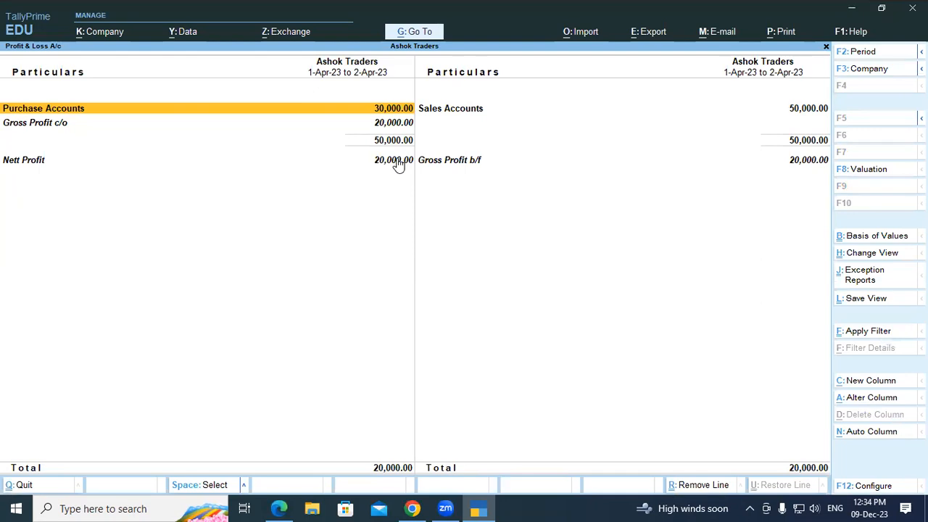
key(Escape)
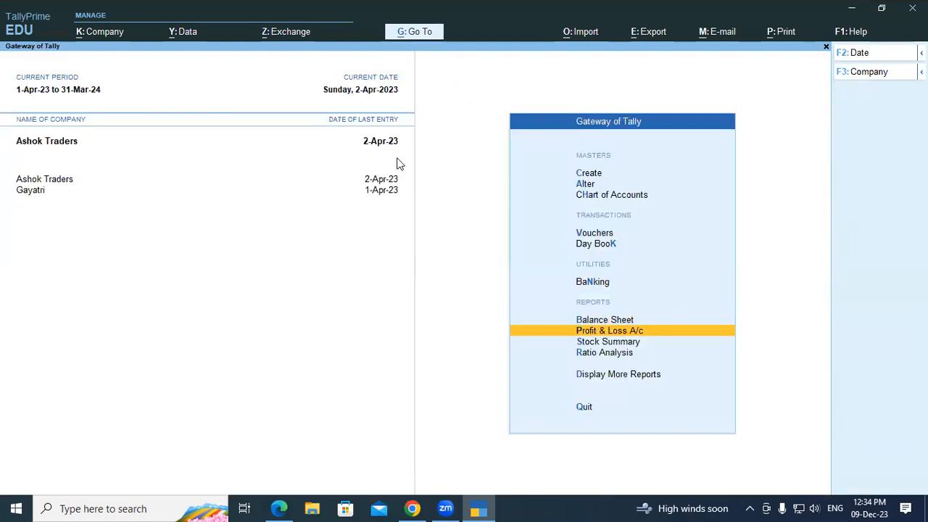
Step: Open the detailed Trial Balance showing ledger balances with 70,000.00 totals on each side
key(Down)
key(Down)
key(Down)
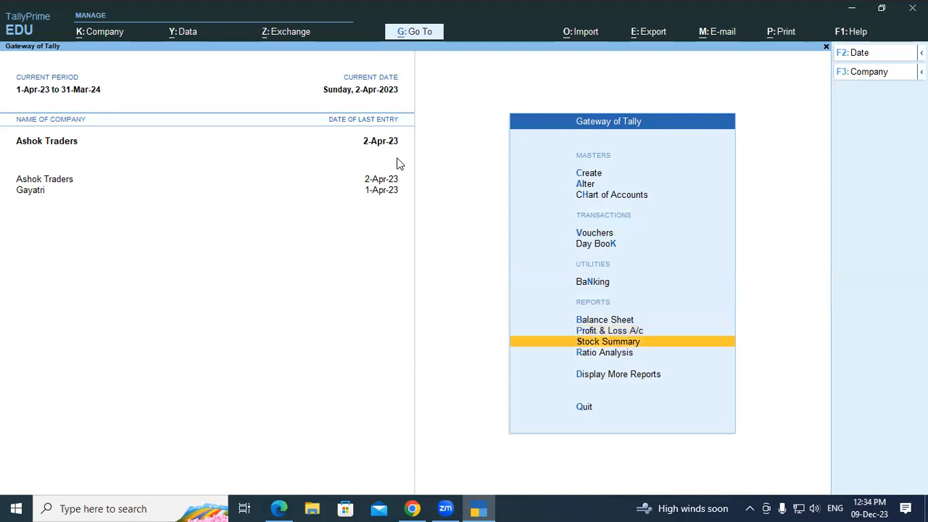
key(Return)
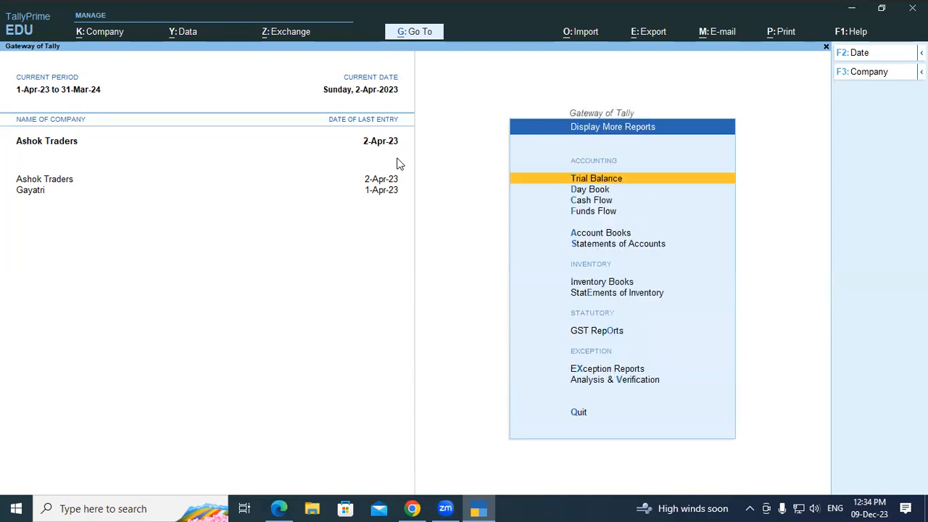
key(Return)
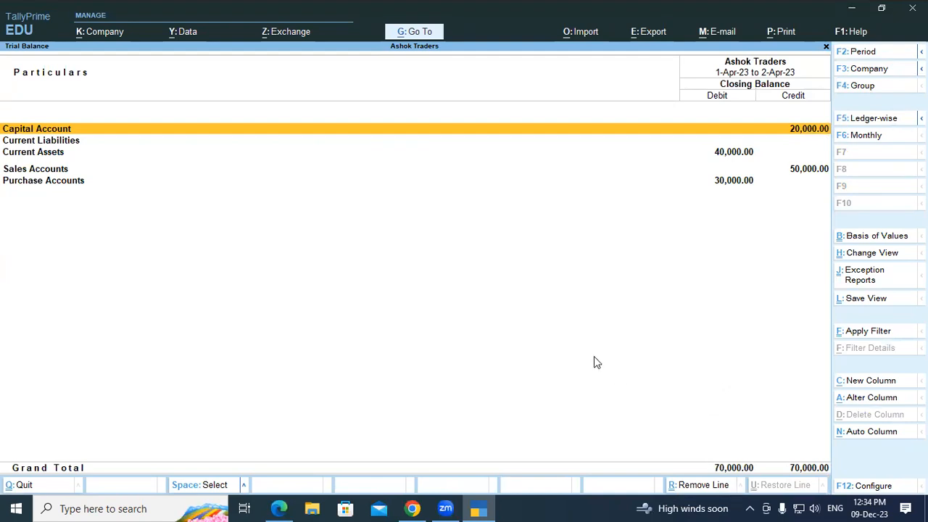
key(alt+F5)
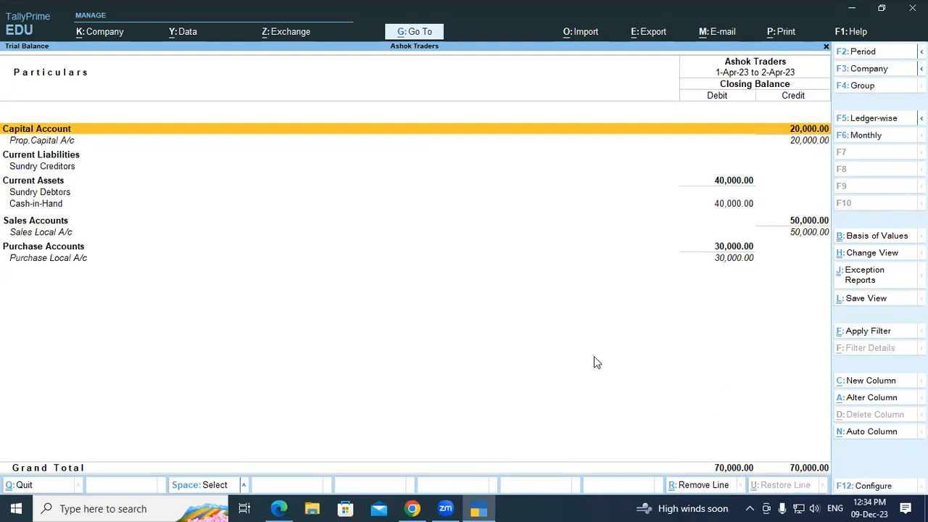